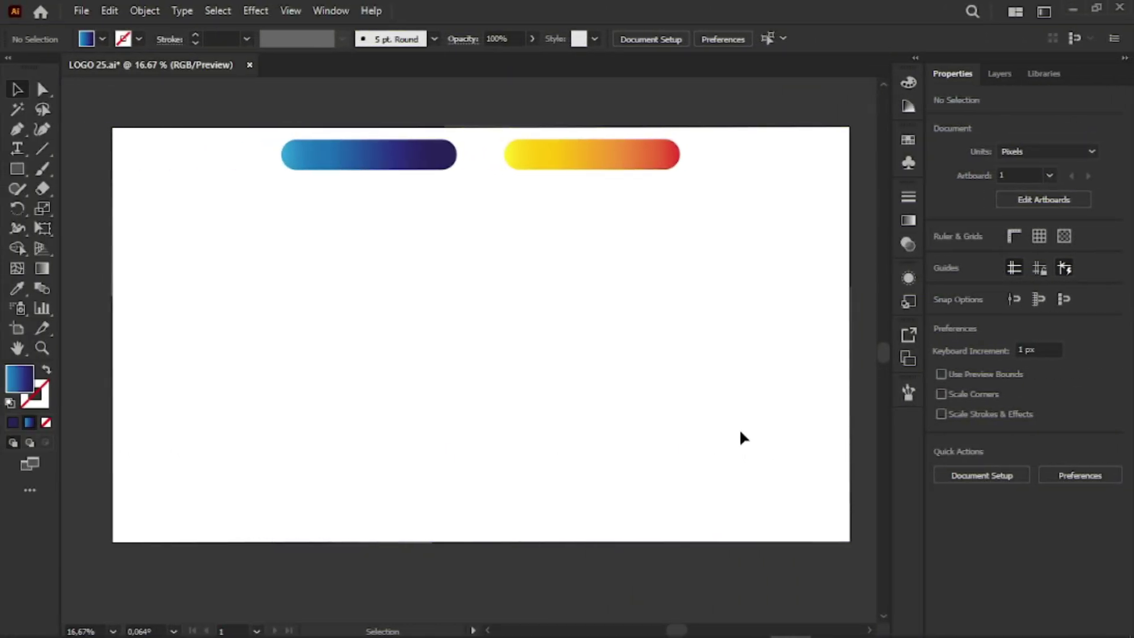
Step: Switch to the Line Segment tool to draw straight lines
{"action": "left_click", "coordinate": [42, 148]}
Step: Draw a vertical line below the gradient bars and give it a 1 pt stroke
{"action": "left_click_drag", "start_coordinate": [395, 201], "coordinate": [394, 478]}
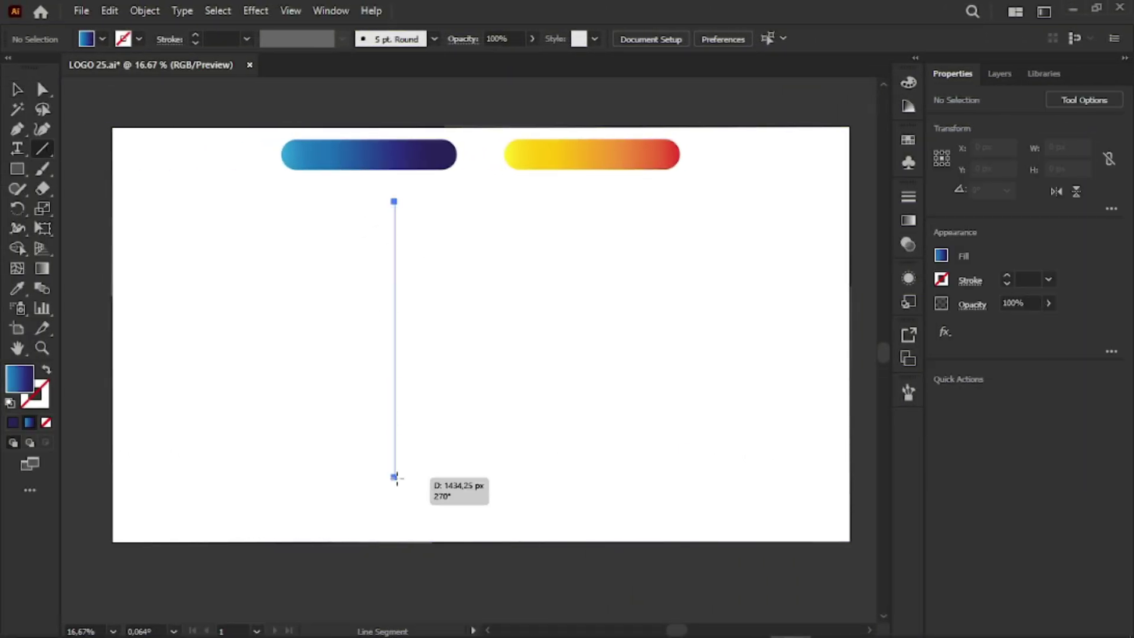
{"action": "key", "text": "v"}
{"action": "left_click", "coordinate": [205, 300]}
{"action": "scroll", "coordinate": [342, 293], "scroll_direction": "up", "scroll_amount": 1}
{"action": "left_click", "coordinate": [419, 296]}
{"action": "left_click", "coordinate": [1018, 279]}
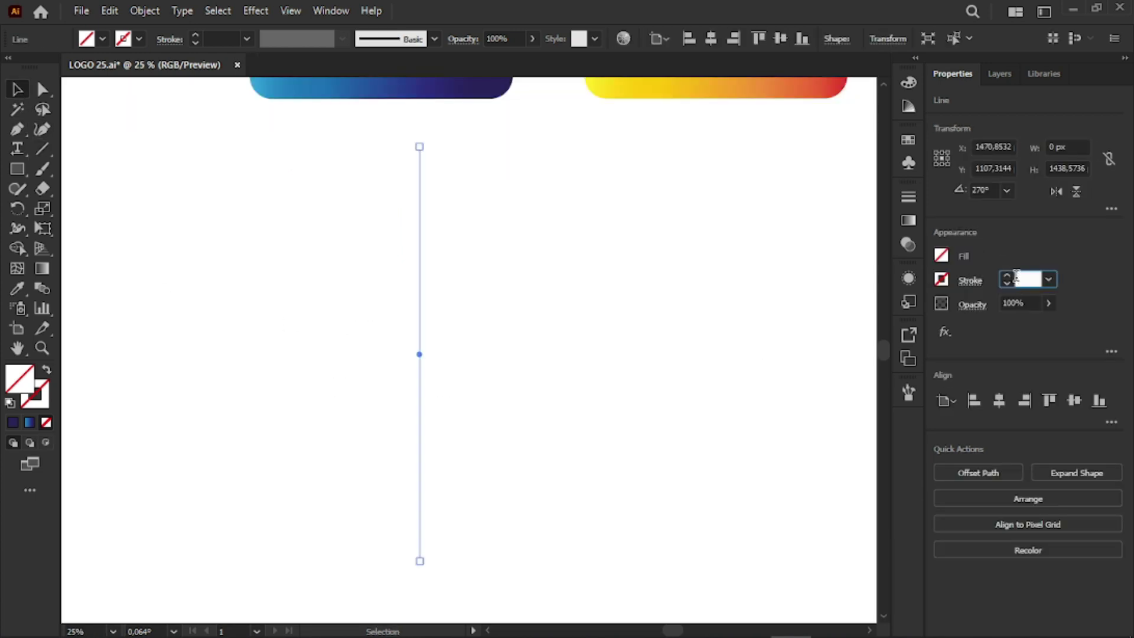
{"action": "type", "text": "1"}
{"action": "key", "text": "Return"}
Step: Copy the line to the right and repeat for seven evenly spaced vertical lines
{"action": "left_click_drag", "start_coordinate": [272, 309], "coordinate": [518, 442]}
{"action": "left_click_drag", "start_coordinate": [420, 320], "coordinate": [443, 329]}
{"action": "key", "text": "ctrl+d"}
{"action": "key", "text": "ctrl+d"}
{"action": "key", "text": "ctrl+d"}
{"action": "key", "text": "ctrl+d"}
{"action": "key", "text": "ctrl+d"}
{"action": "left_click", "coordinate": [16, 88]}
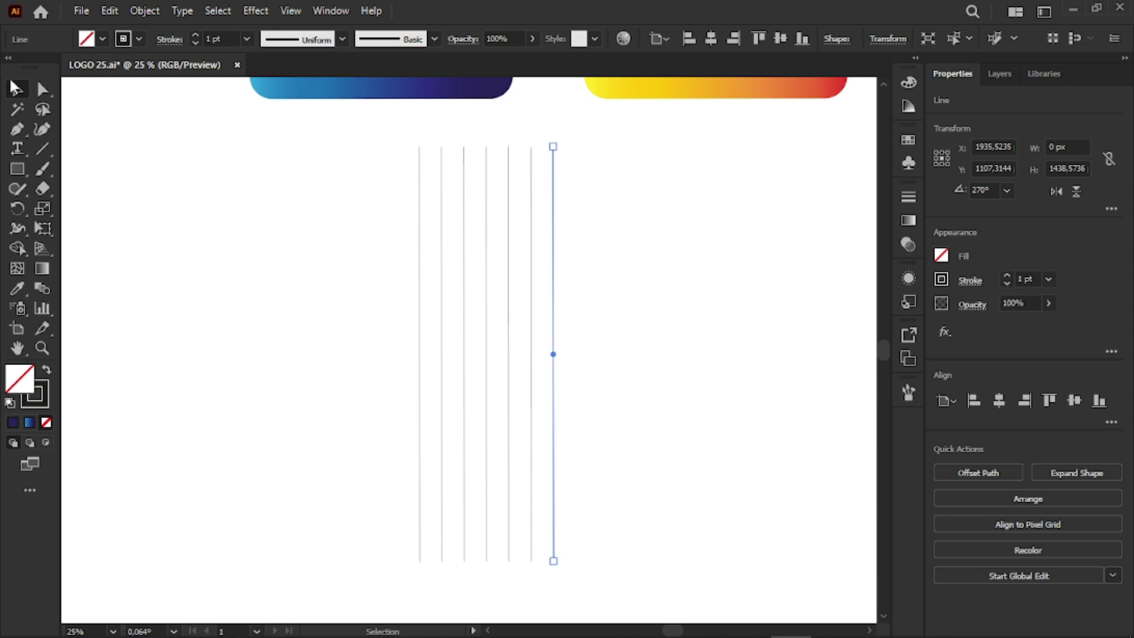
{"action": "key", "text": "ctrl+a"}
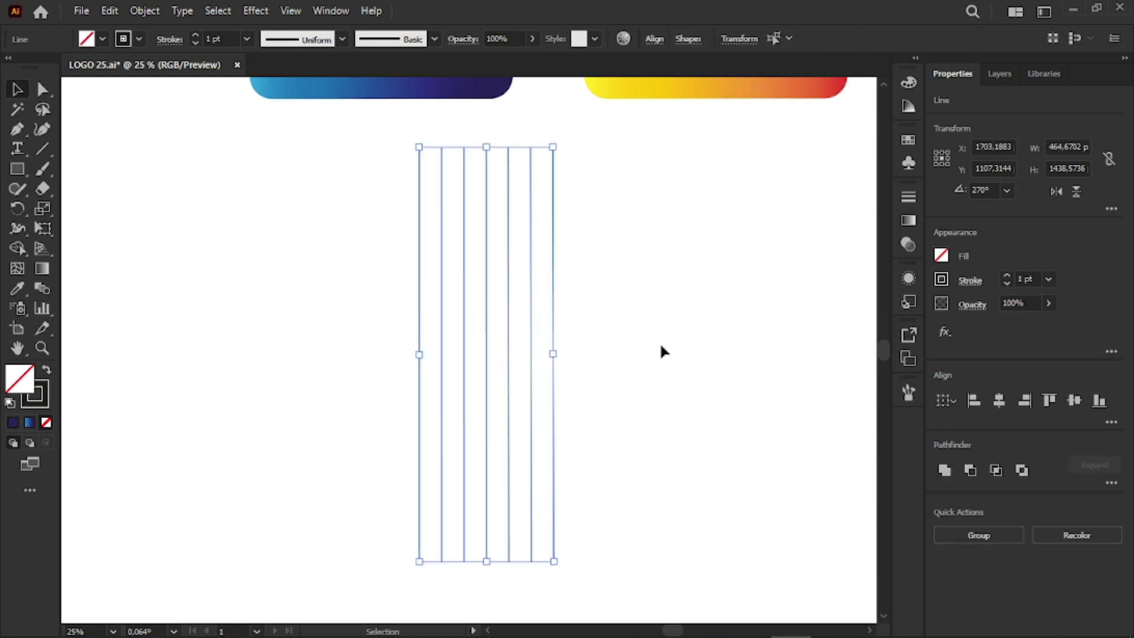
Step: Group the seven lines and trial a rotation of the group, undoing it
{"action": "key", "text": "ctrl+g"}
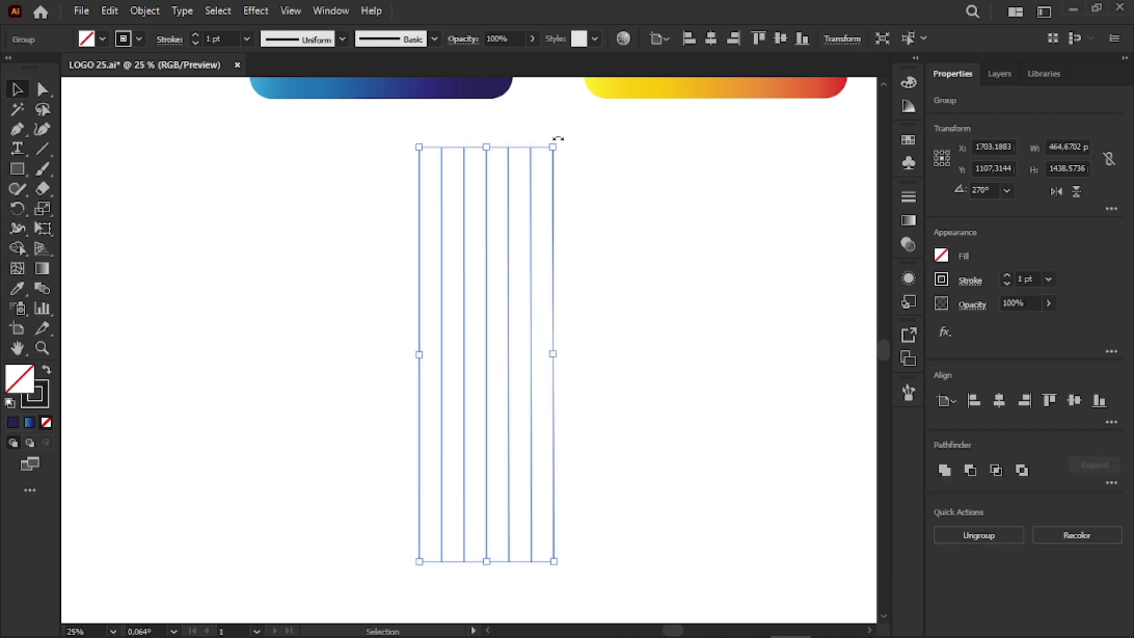
{"action": "left_click", "coordinate": [557, 142]}
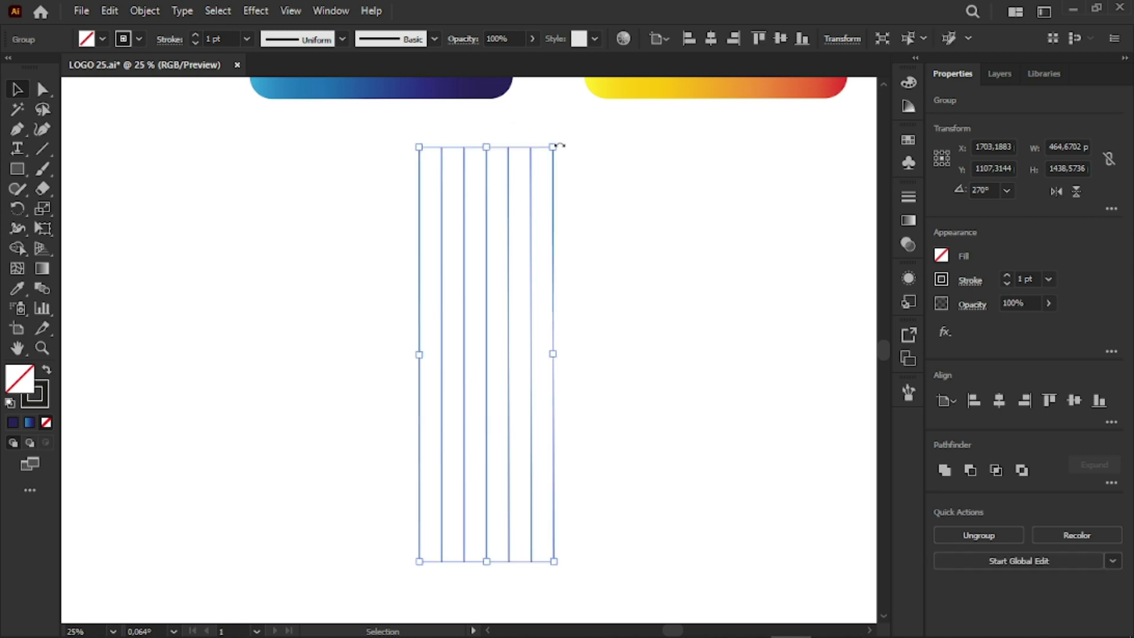
{"action": "left_click", "coordinate": [561, 141]}
{"action": "left_click_drag", "start_coordinate": [276, 211], "coordinate": [476, 256]}
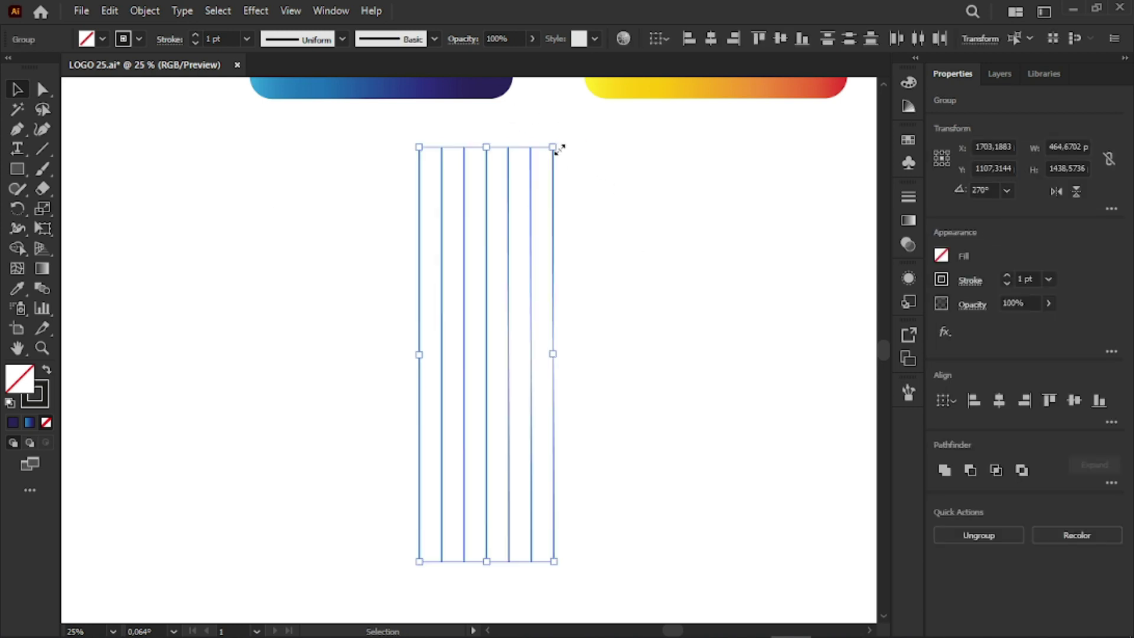
{"action": "left_click_drag", "start_coordinate": [559, 140], "coordinate": [699, 212]}
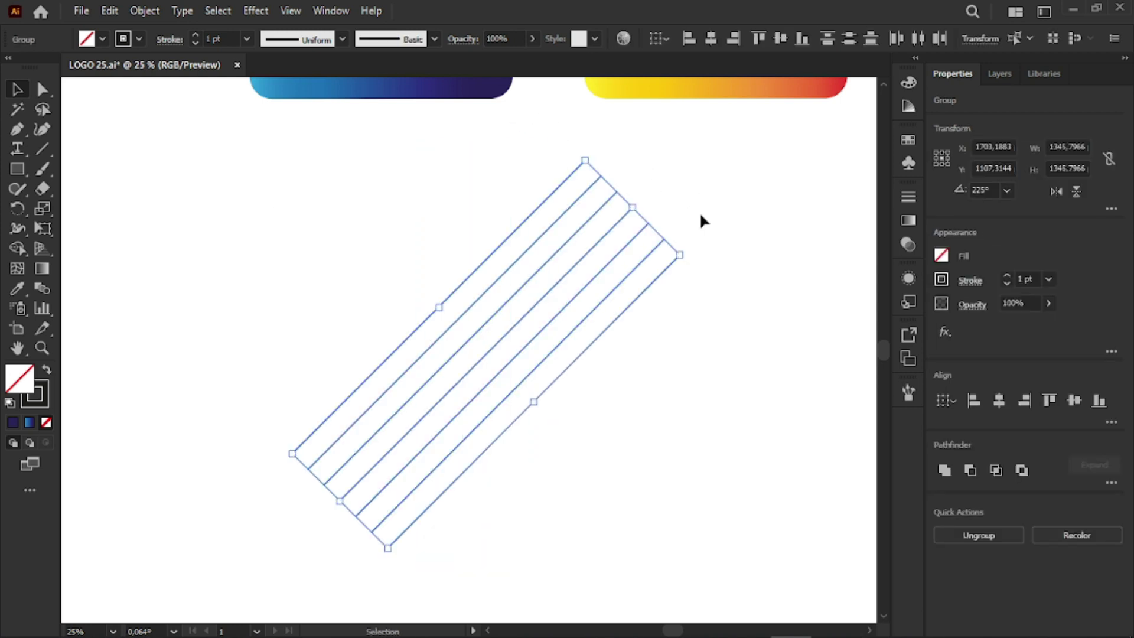
{"action": "key", "text": "ctrl+z"}
{"action": "left_click_drag", "start_coordinate": [560, 142], "coordinate": [681, 249]}
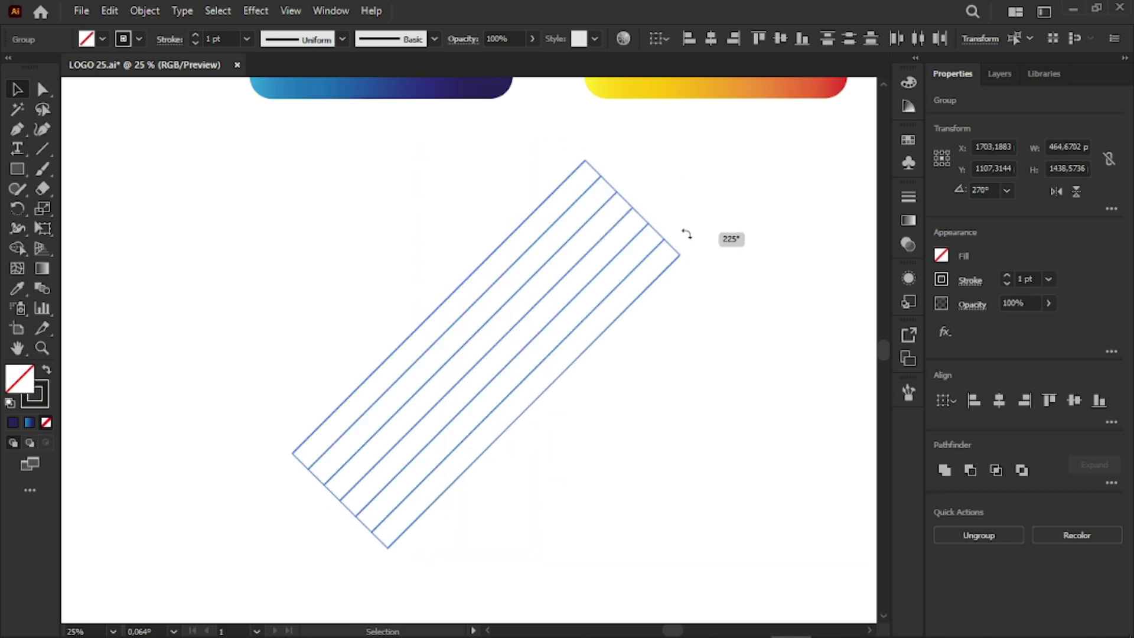
{"action": "key", "text": "ctrl+z"}
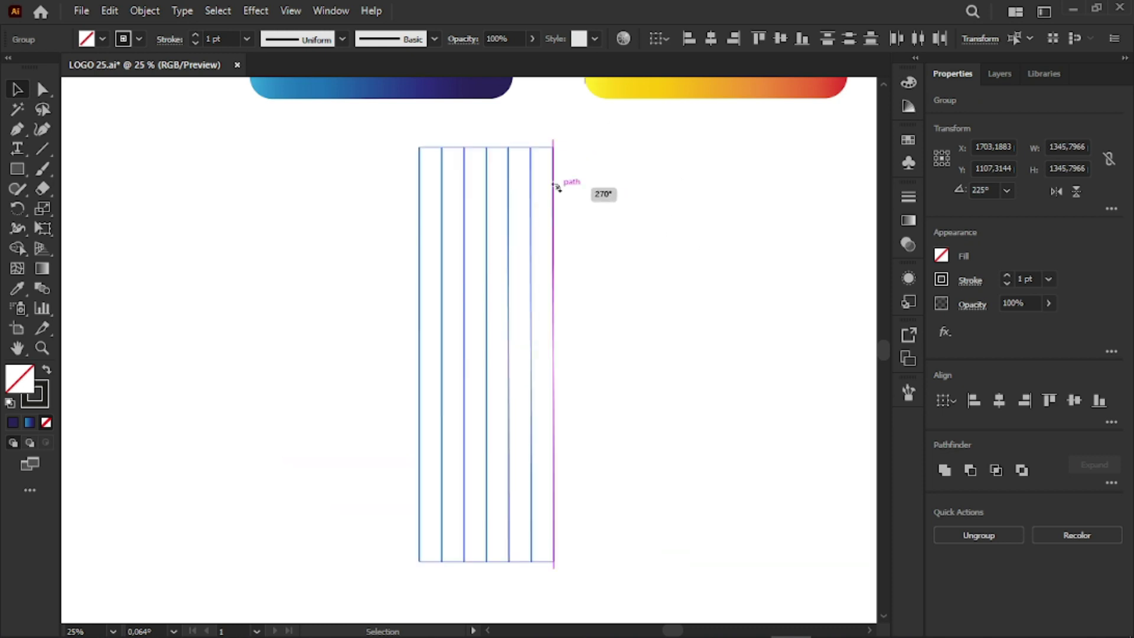
Step: Rotate copies of the line group to 225° and 315°, forming a criss-cross lattice
{"action": "key", "text": "a"}
{"action": "key", "text": "v"}
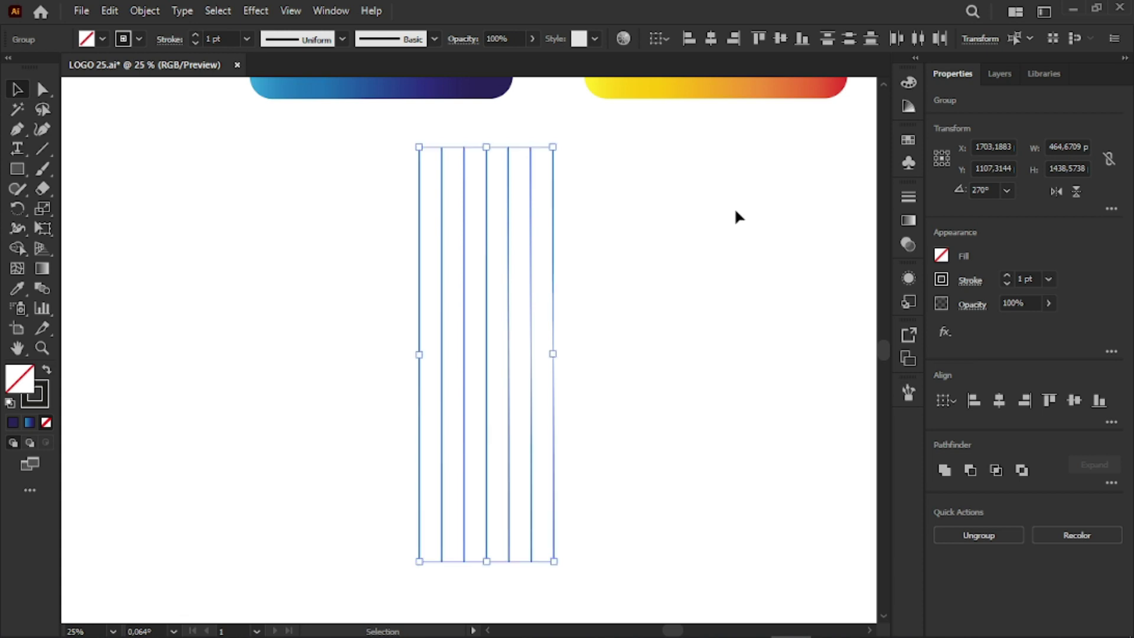
{"action": "left_click_drag", "start_coordinate": [558, 140], "coordinate": [685, 247]}
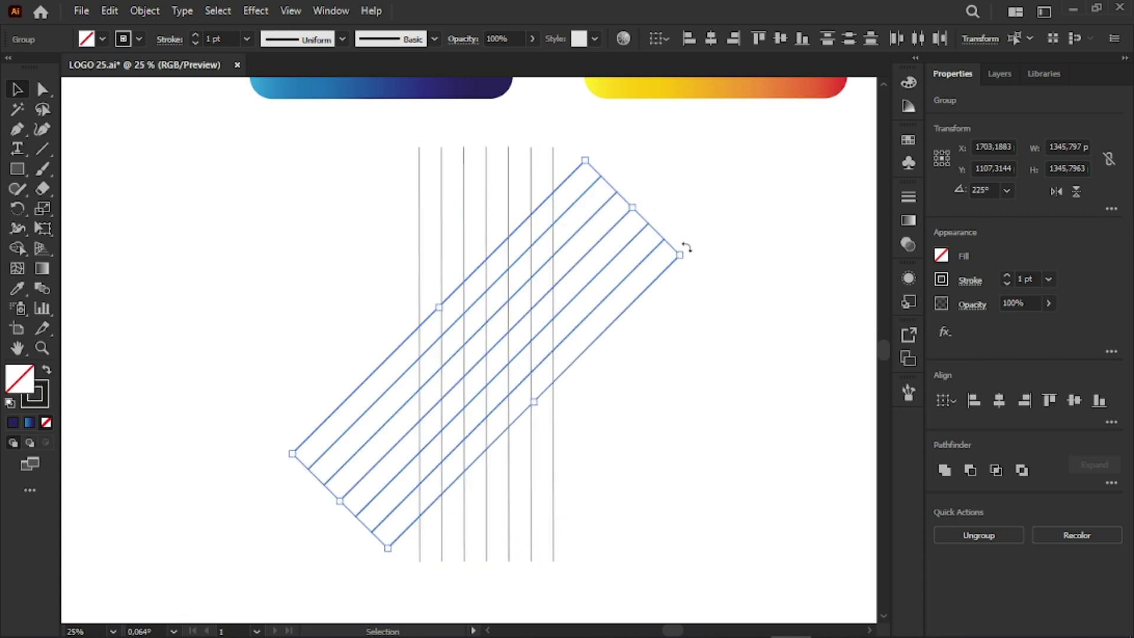
{"action": "key", "text": "a"}
{"action": "key", "text": "v"}
{"action": "left_click_drag", "start_coordinate": [688, 260], "coordinate": [302, 171]}
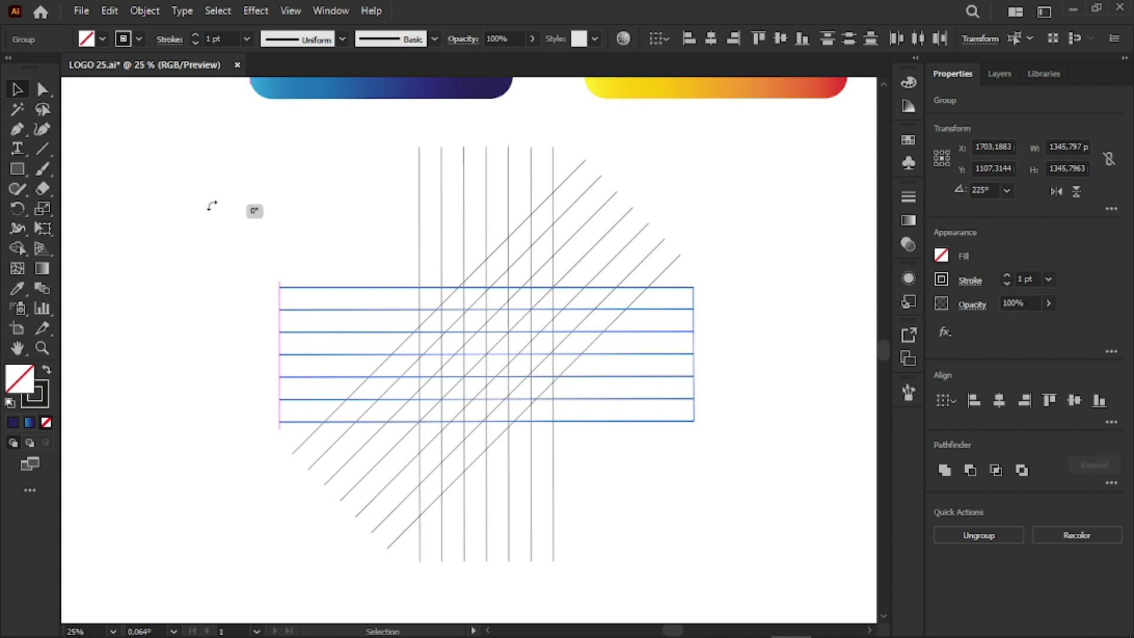
{"action": "left_click", "coordinate": [307, 177]}
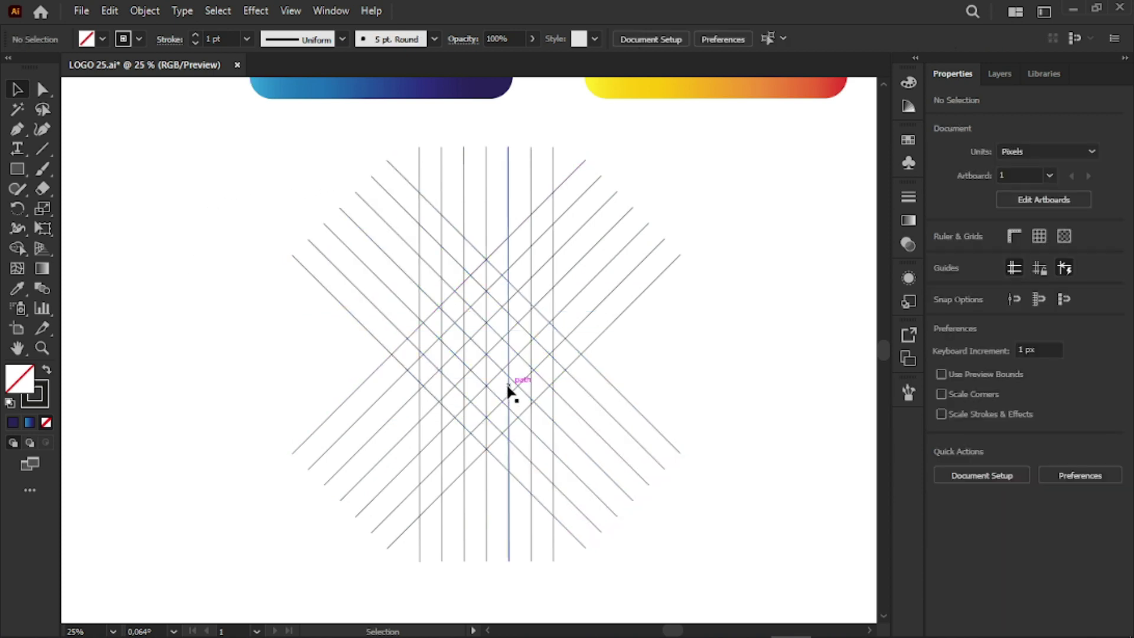
{"action": "left_click", "coordinate": [631, 306]}
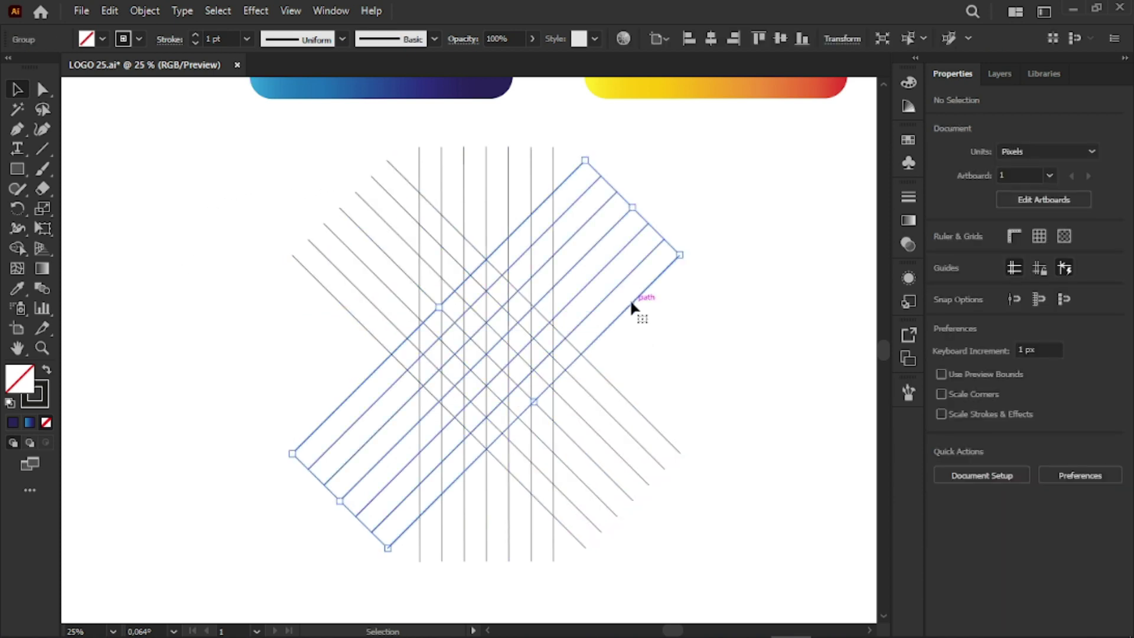
Step: Rotate a diagonal line group by 15° using Transform > Rotate
{"action": "right_click", "coordinate": [631, 306]}
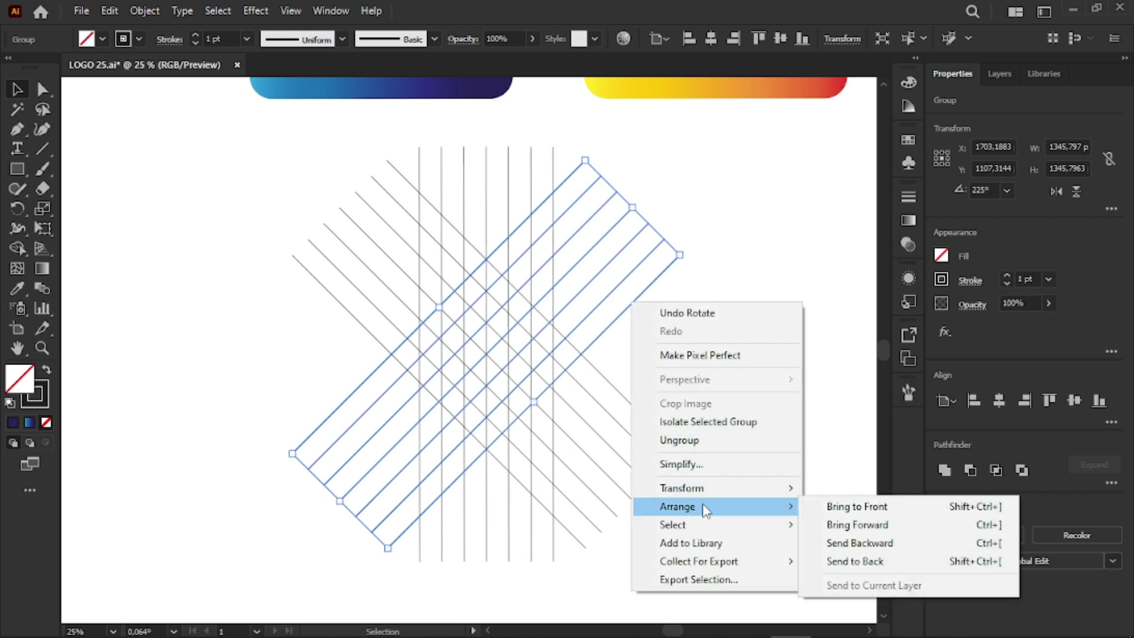
{"action": "mouse_move", "coordinate": [683, 488]}
{"action": "left_click", "coordinate": [838, 383]}
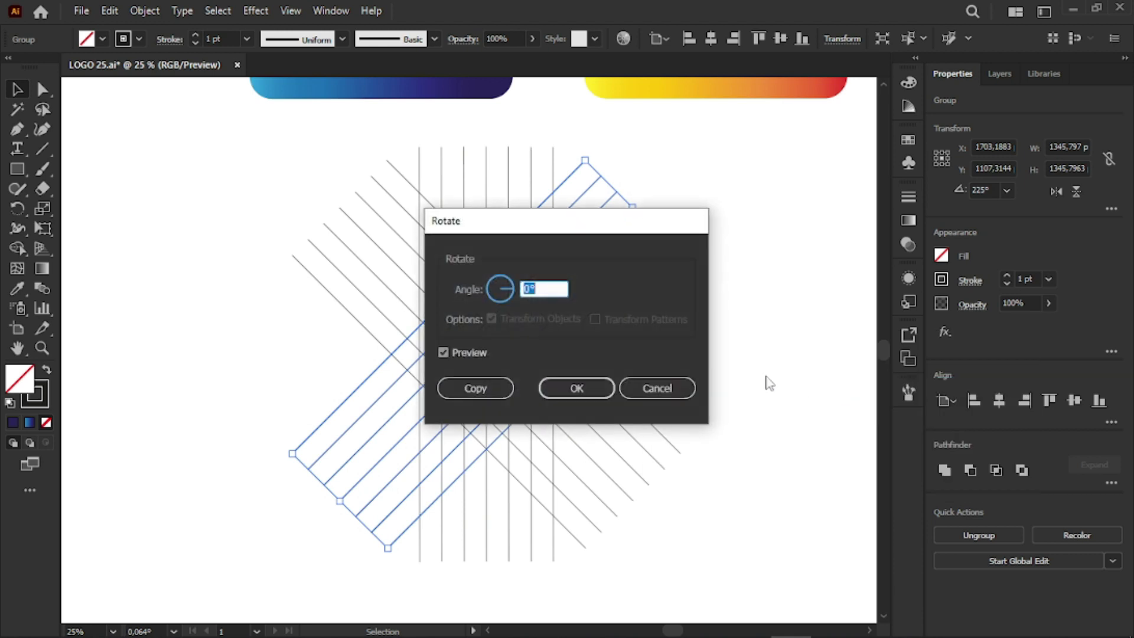
{"action": "type", "text": "15"}
{"action": "key", "text": "Tab"}
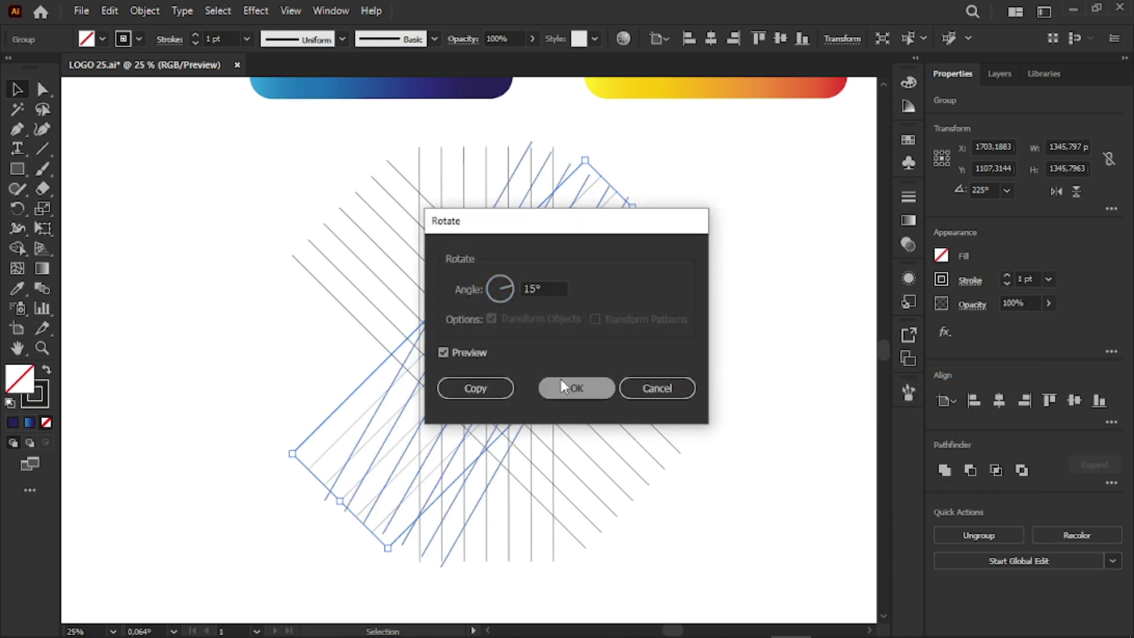
{"action": "left_click", "coordinate": [562, 385]}
{"action": "left_click", "coordinate": [677, 385]}
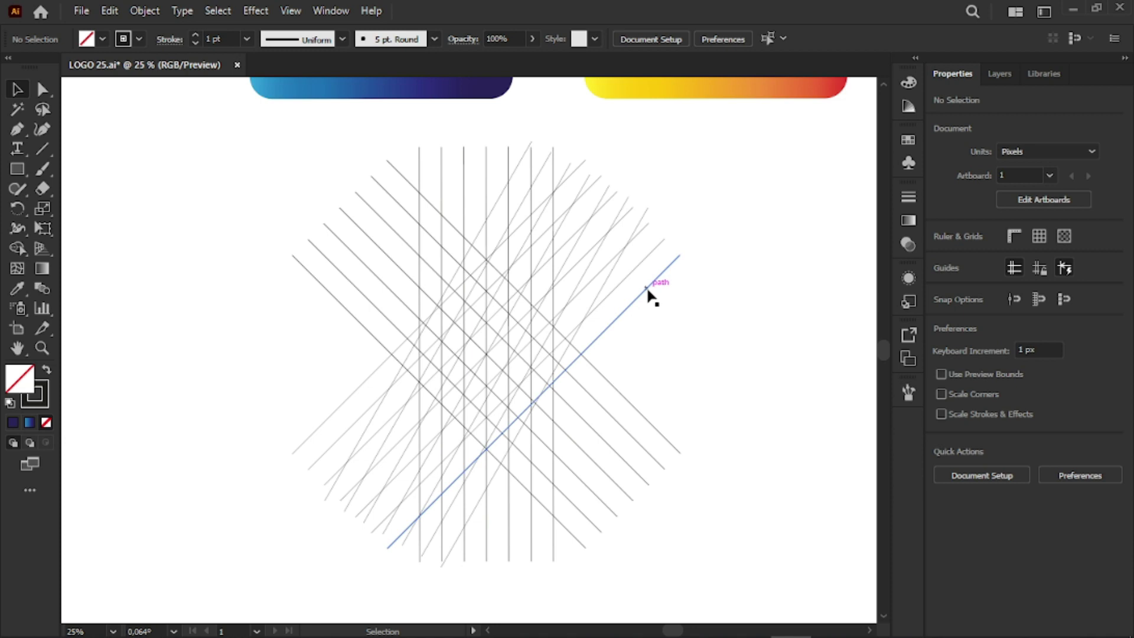
Step: Delete the wrongly rotated steep lines, keeping the remaining diagonal group
{"action": "left_click", "coordinate": [607, 278]}
{"action": "key", "text": "Delete"}
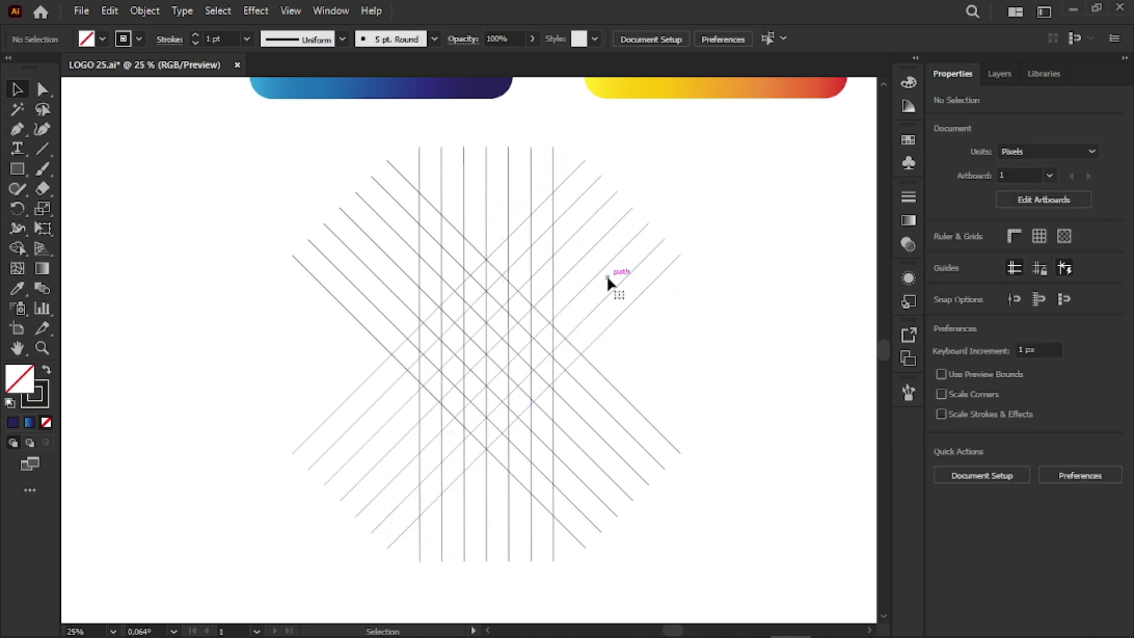
{"action": "left_click", "coordinate": [567, 241]}
{"action": "left_click", "coordinate": [717, 328]}
{"action": "right_click", "coordinate": [630, 304]}
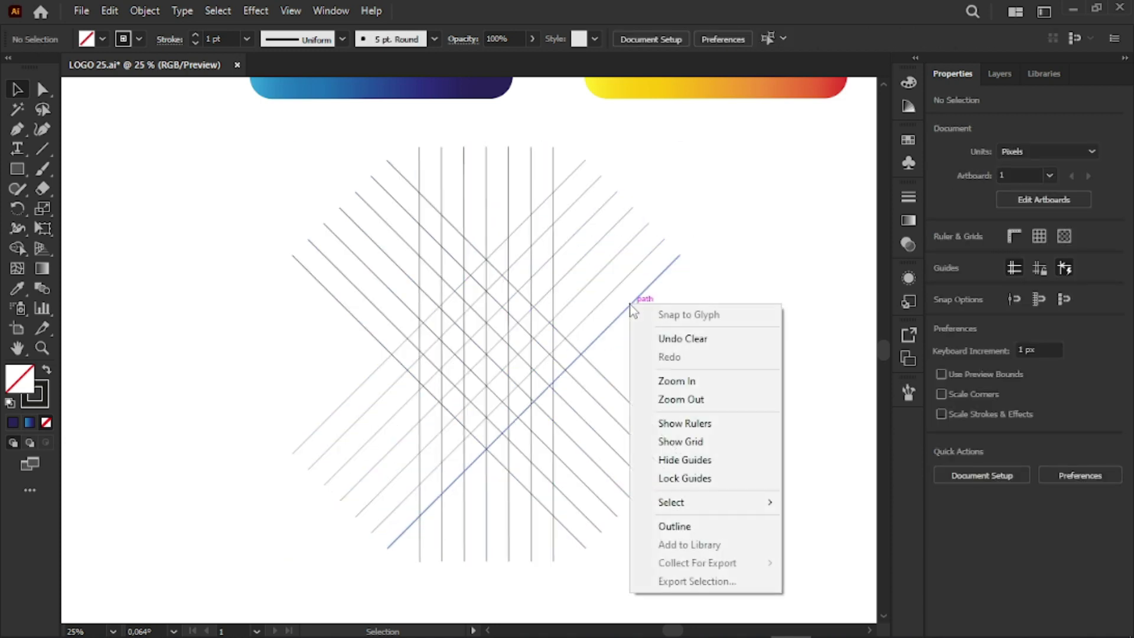
{"action": "left_click", "coordinate": [730, 265]}
Step: Rotate the up-right diagonal line group by -15°
{"action": "left_click", "coordinate": [640, 266]}
{"action": "right_click", "coordinate": [737, 269]}
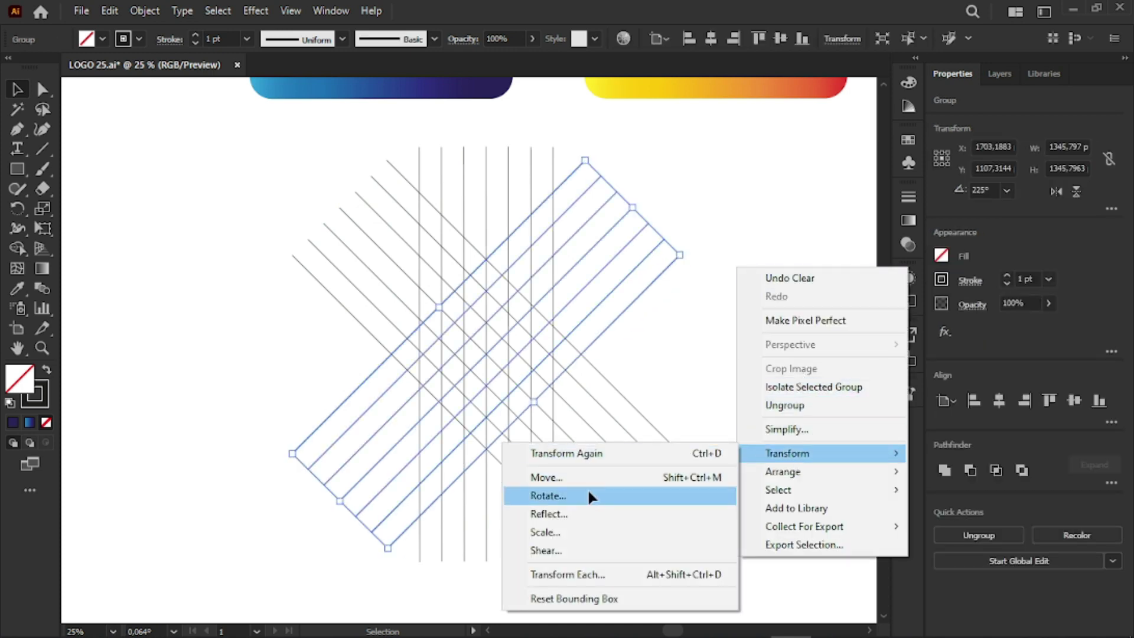
{"action": "mouse_move", "coordinate": [786, 453]}
{"action": "left_click", "coordinate": [591, 496]}
{"action": "type", "text": "-15"}
{"action": "left_click", "coordinate": [585, 392]}
{"action": "left_click", "coordinate": [773, 392]}
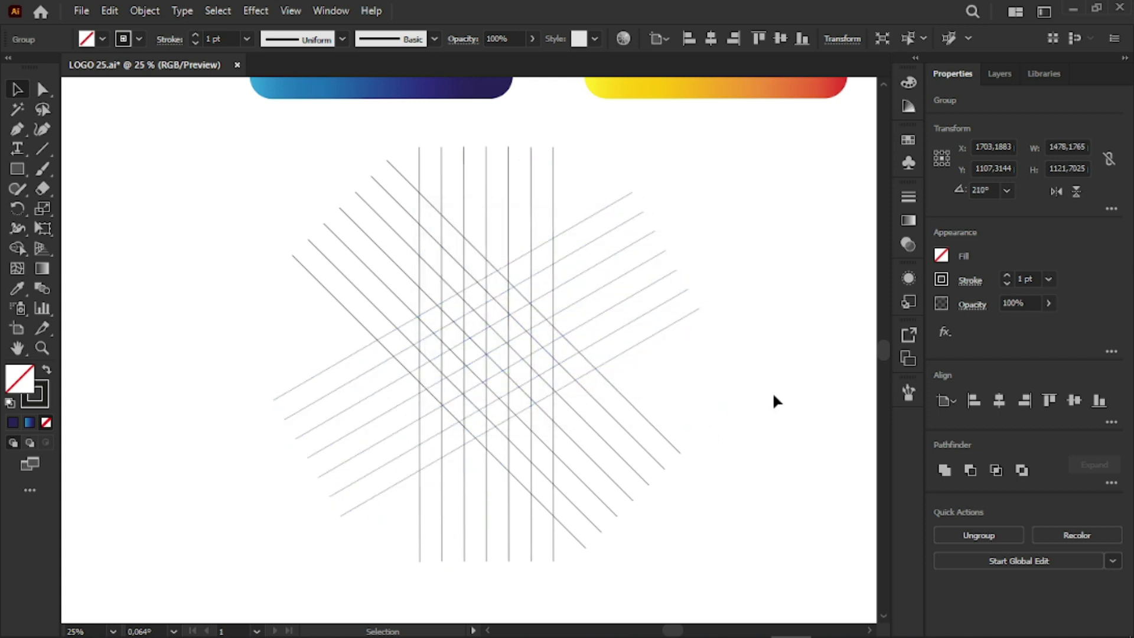
Step: Rotate the down-right diagonal group by 15° and delete leftover stray lines
{"action": "left_click", "coordinate": [646, 413]}
{"action": "right_click", "coordinate": [645, 416]}
{"action": "mouse_move", "coordinate": [696, 311]}
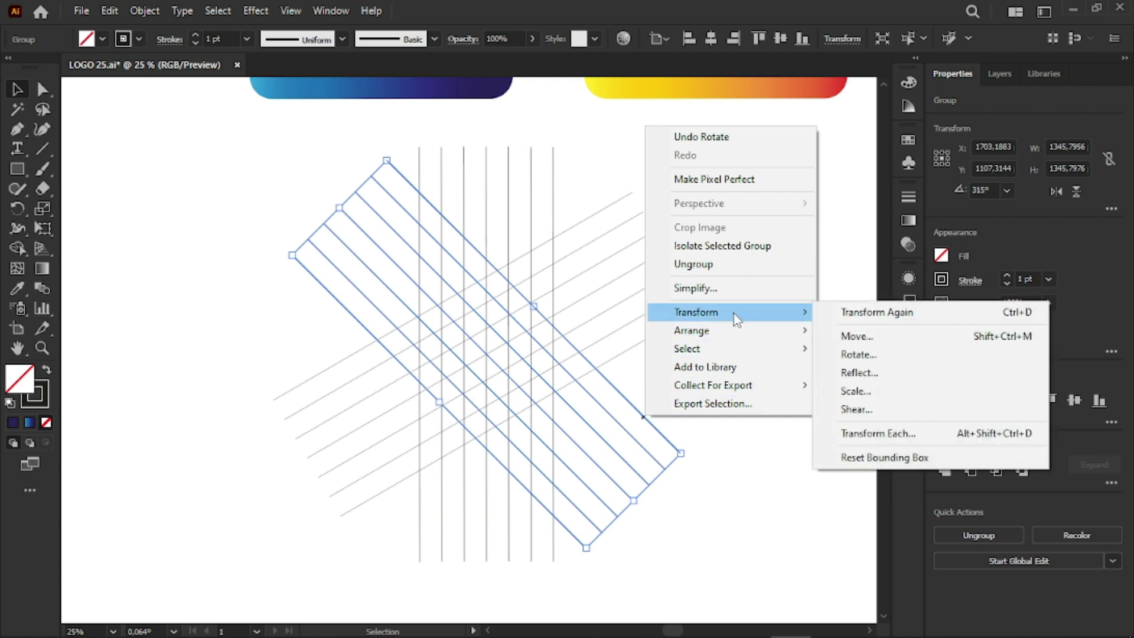
{"action": "left_click", "coordinate": [881, 355]}
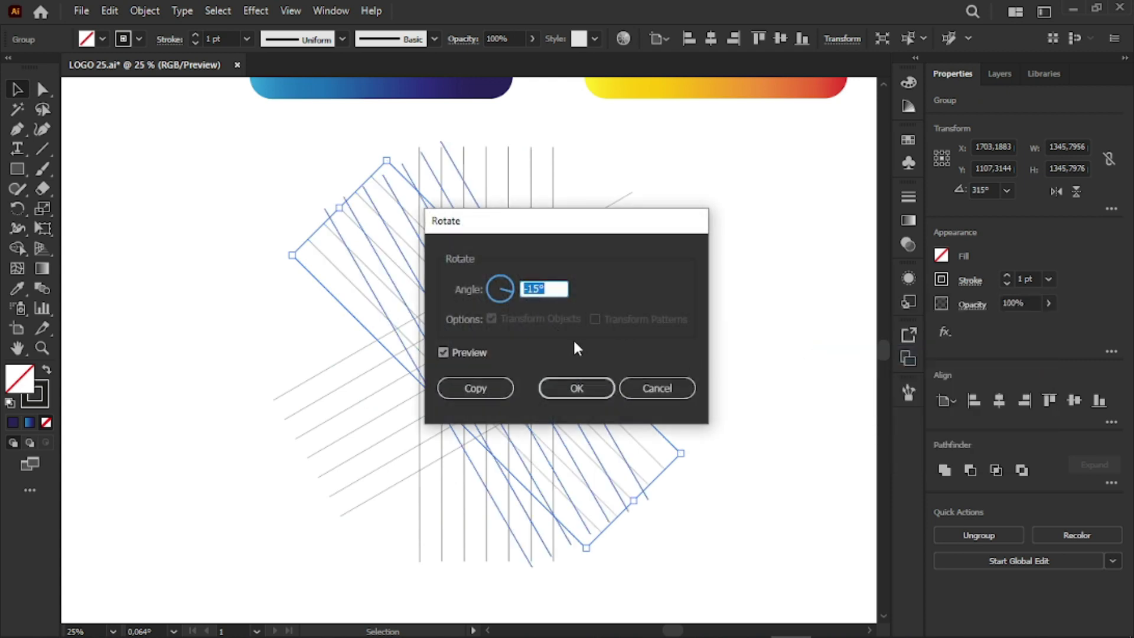
{"action": "type", "text": "15"}
{"action": "left_click", "coordinate": [577, 388]}
{"action": "left_click", "coordinate": [586, 334]}
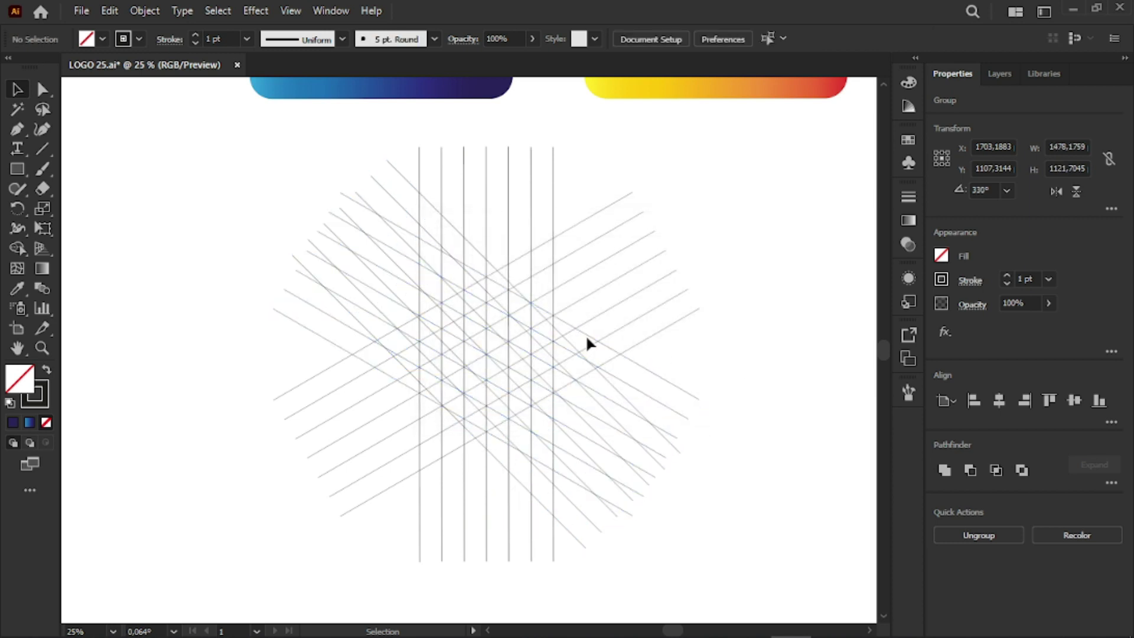
{"action": "left_click", "coordinate": [401, 180]}
{"action": "key", "text": "Delete"}
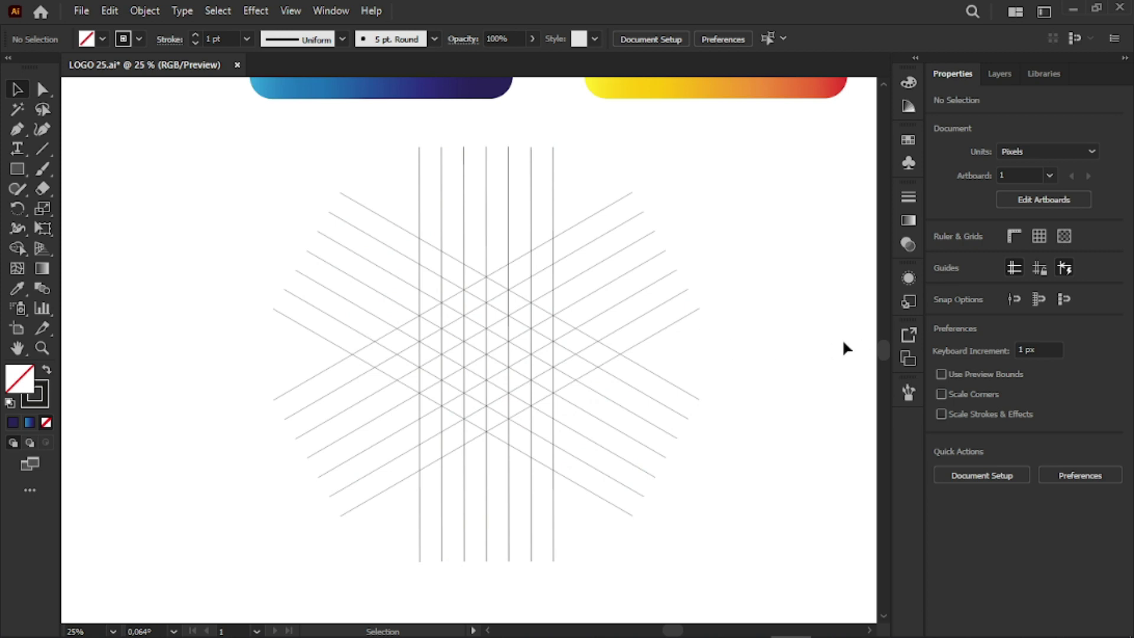
Step: Merge grid triangles into an upper diagonal strip with Shape Builder and fill it black
{"action": "left_click_drag", "start_coordinate": [762, 511], "coordinate": [208, 242]}
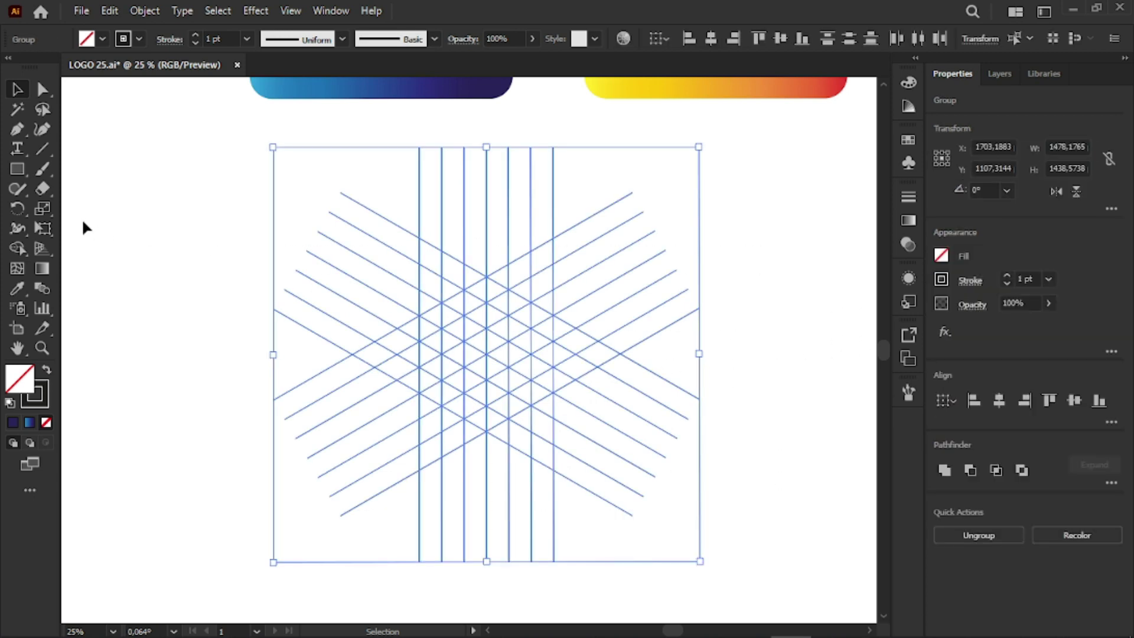
{"action": "left_click", "coordinate": [15, 258]}
{"action": "scroll", "coordinate": [481, 289], "scroll_direction": "up", "scroll_amount": 2}
{"action": "scroll", "coordinate": [577, 329], "scroll_direction": "up", "scroll_amount": 2}
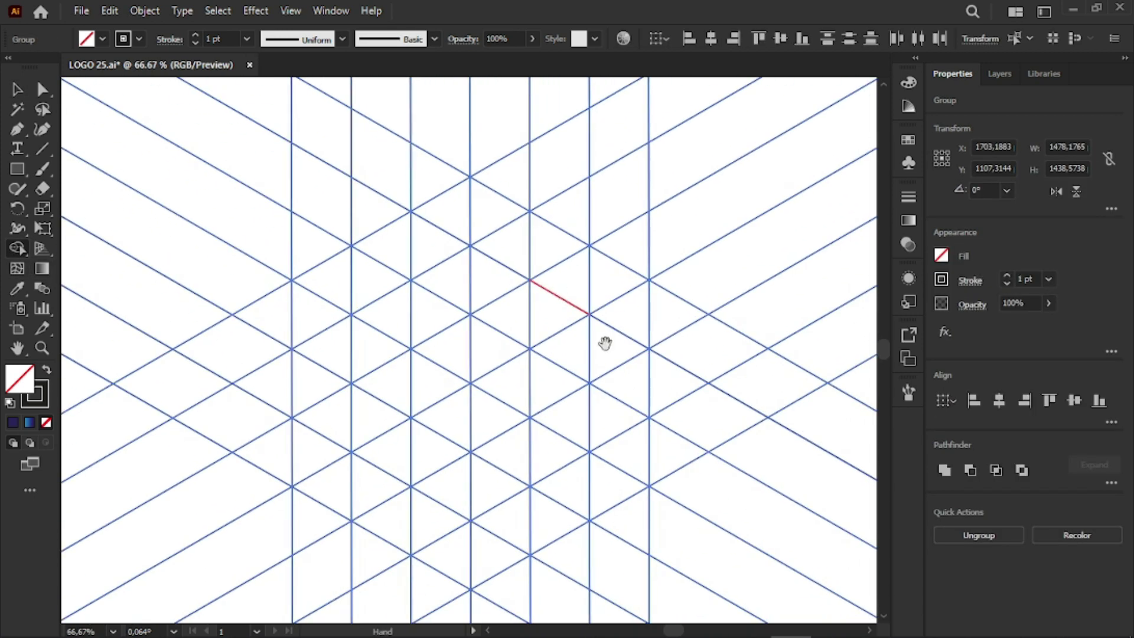
{"action": "left_click_drag", "start_coordinate": [406, 163], "coordinate": [582, 260]}
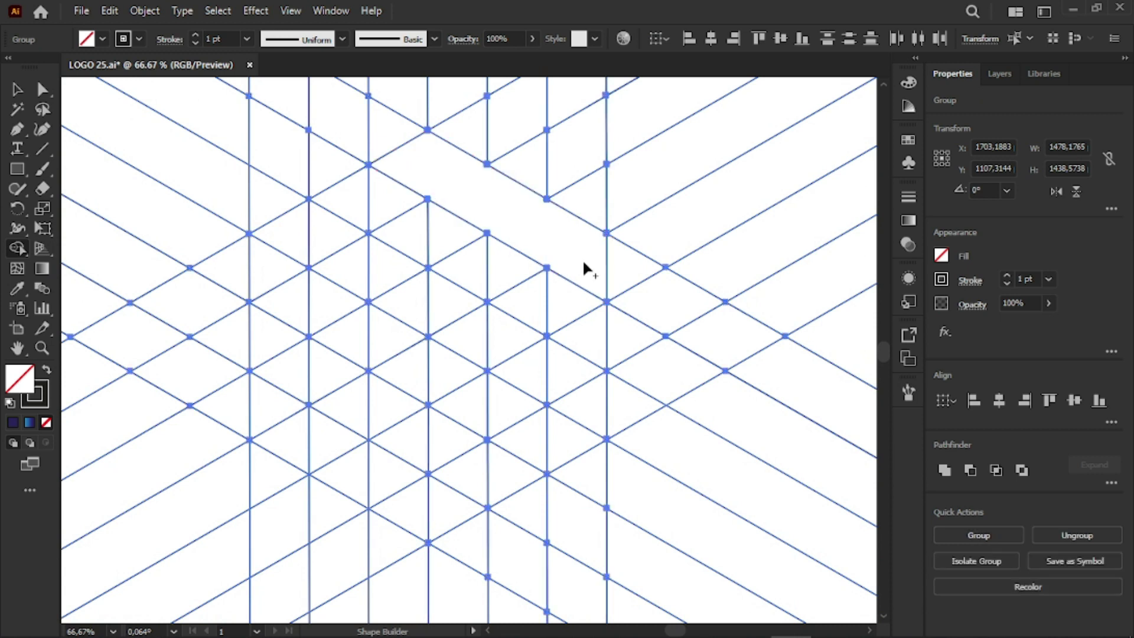
{"action": "left_click", "coordinate": [47, 371]}
{"action": "left_click", "coordinate": [430, 182]}
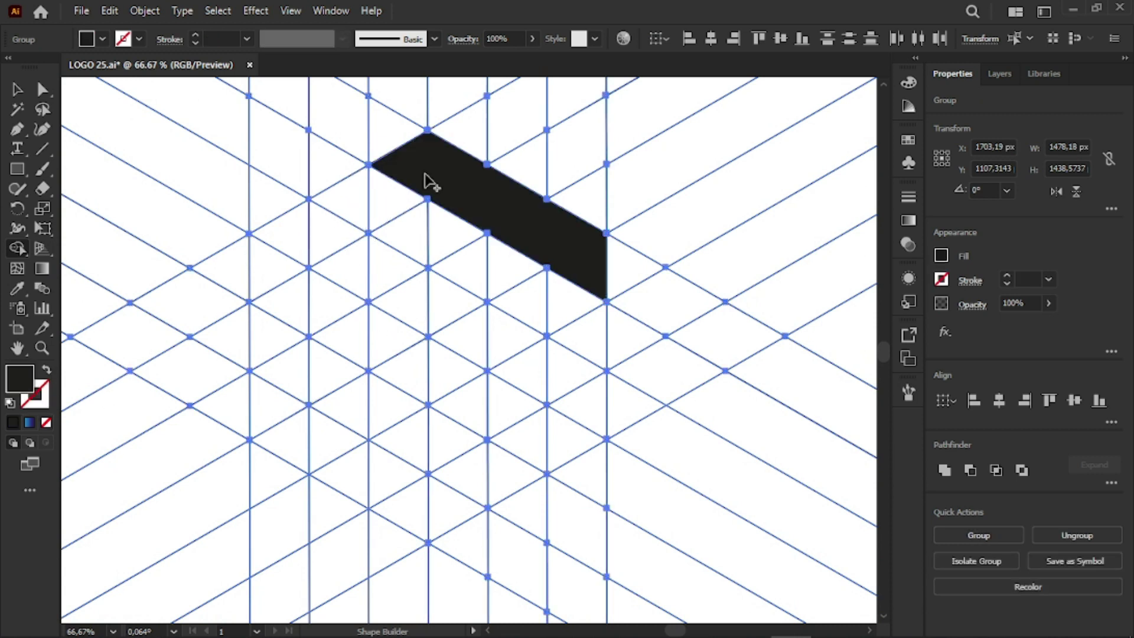
Step: Merge the lower diagonal strip, join it to the upper shape, and fill it black
{"action": "left_click_drag", "start_coordinate": [279, 230], "coordinate": [558, 353]}
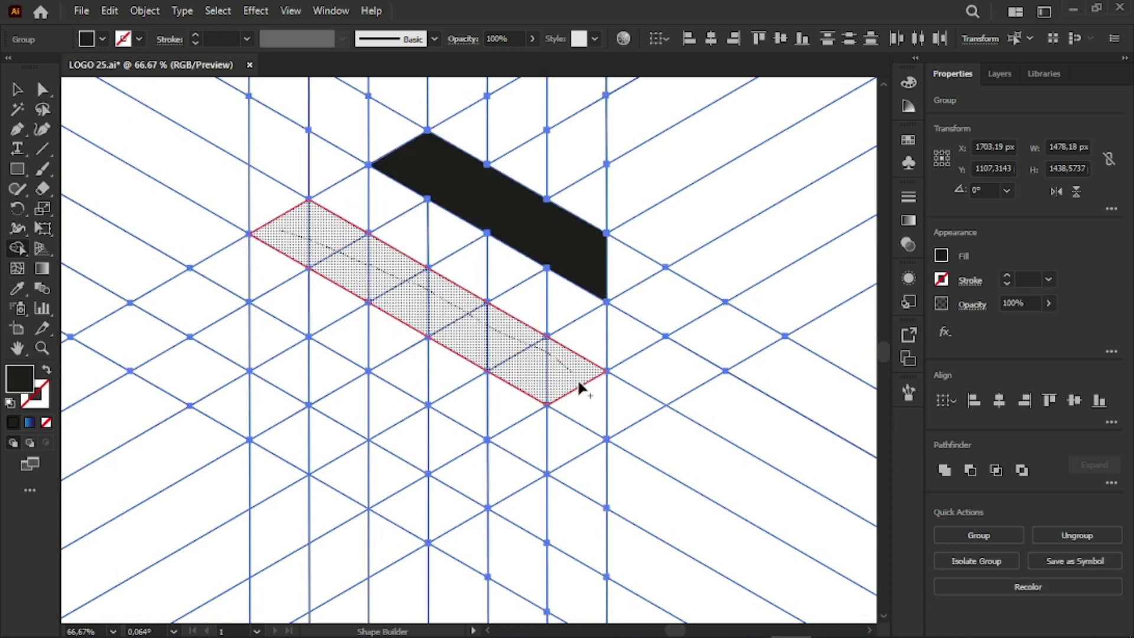
{"action": "left_click_drag", "start_coordinate": [413, 183], "coordinate": [349, 221]}
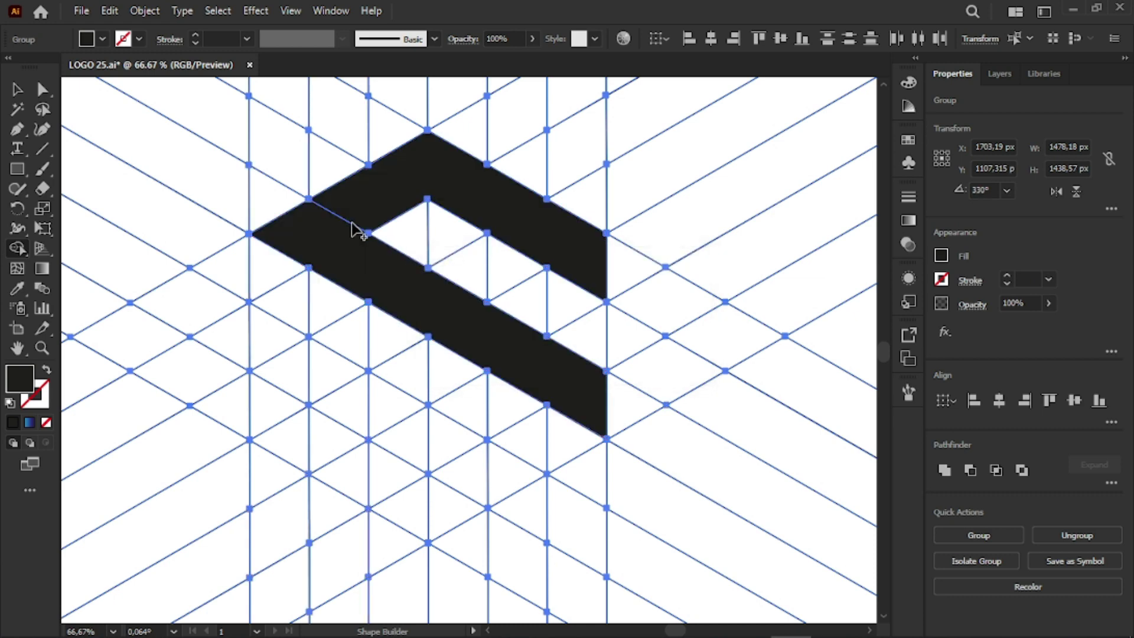
{"action": "left_click", "coordinate": [351, 276]}
{"action": "left_click_drag", "start_coordinate": [754, 261], "coordinate": [644, 231]}
{"action": "key", "text": "v"}
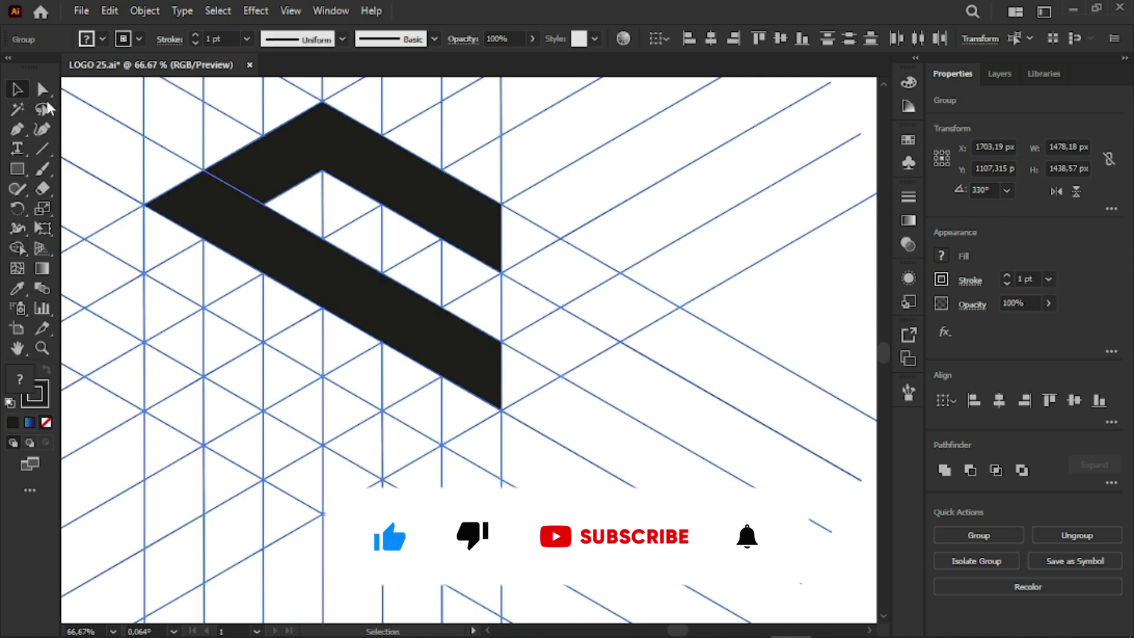
{"action": "scroll", "coordinate": [216, 250], "scroll_direction": "down", "scroll_amount": 2, "text": "alt"}
{"action": "left_click_drag", "start_coordinate": [215, 250], "coordinate": [542, 294]}
Step: Reselect the grid and merge the lower band into the black shape with Shape Builder
{"action": "left_click", "coordinate": [628, 380]}
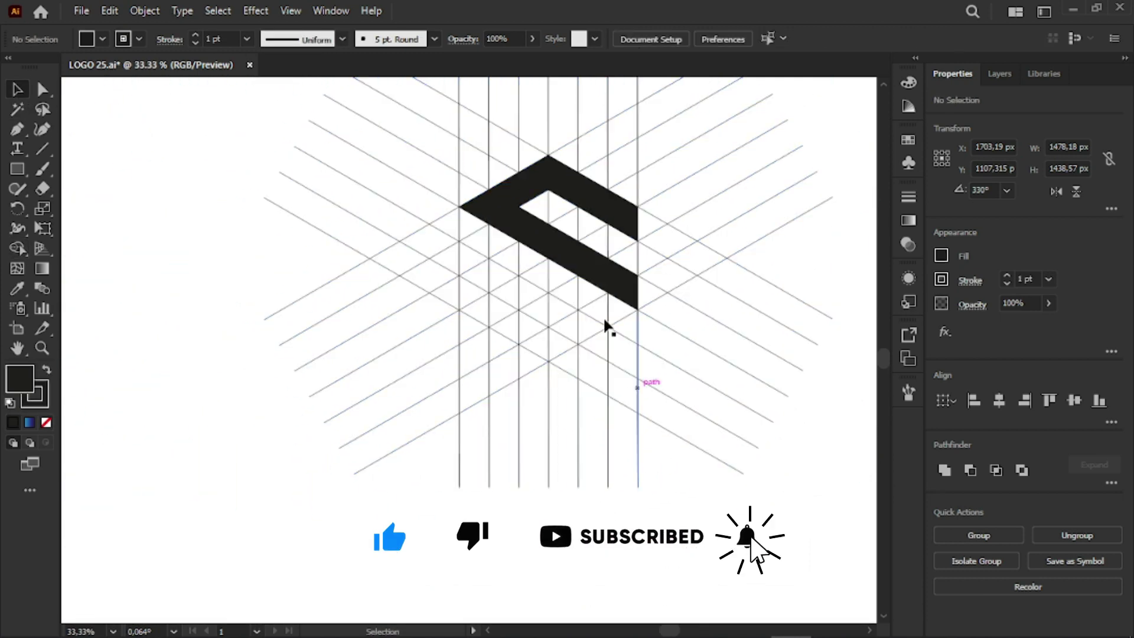
{"action": "left_click", "coordinate": [585, 275]}
{"action": "left_click", "coordinate": [762, 455]}
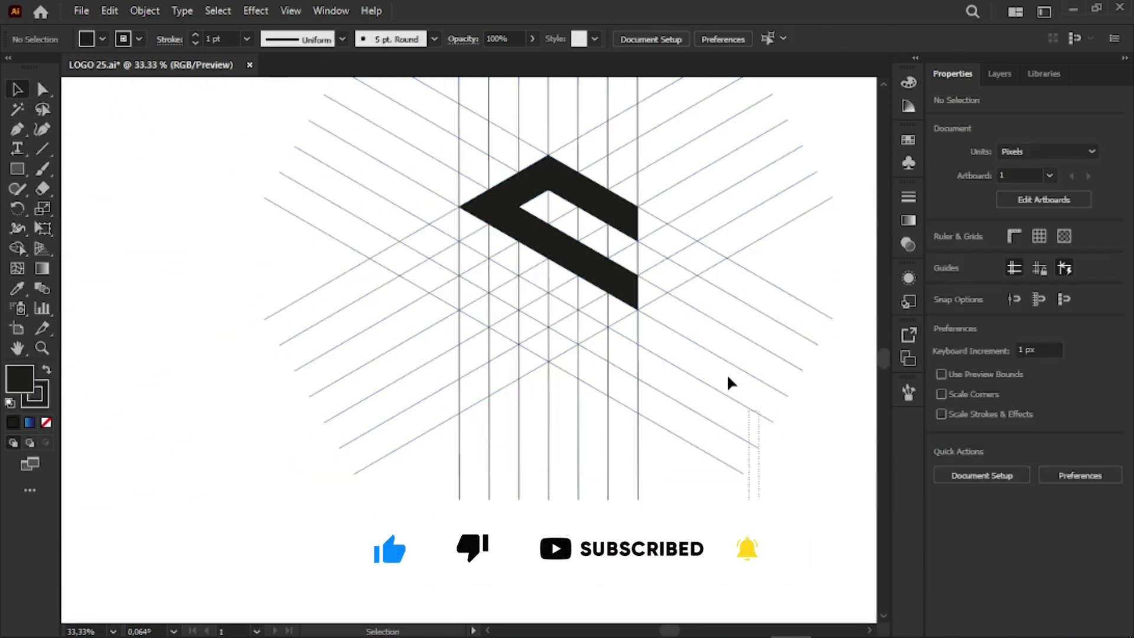
{"action": "left_click", "coordinate": [347, 144]}
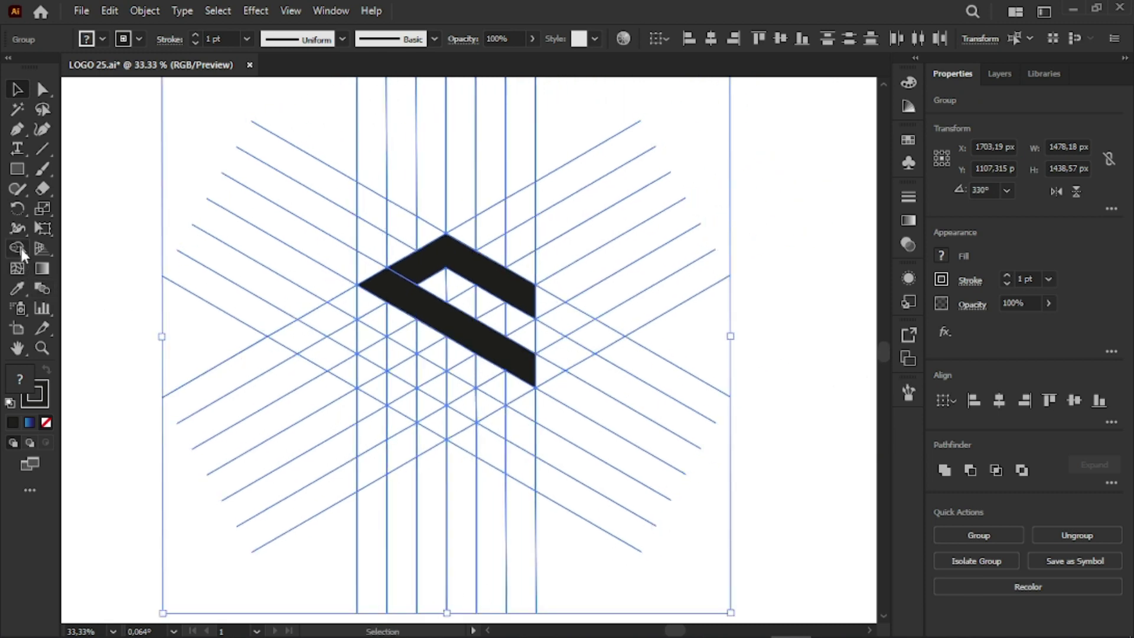
{"action": "left_click", "coordinate": [22, 249]}
{"action": "scroll", "coordinate": [455, 323], "scroll_direction": "up", "scroll_amount": 2}
{"action": "scroll", "coordinate": [420, 332], "scroll_direction": "up", "scroll_amount": 1}
{"action": "left_click_drag", "start_coordinate": [421, 235], "coordinate": [374, 128]}
Step: Return to the Selection tool and marquee-select the whole grid
{"action": "key", "text": "v"}
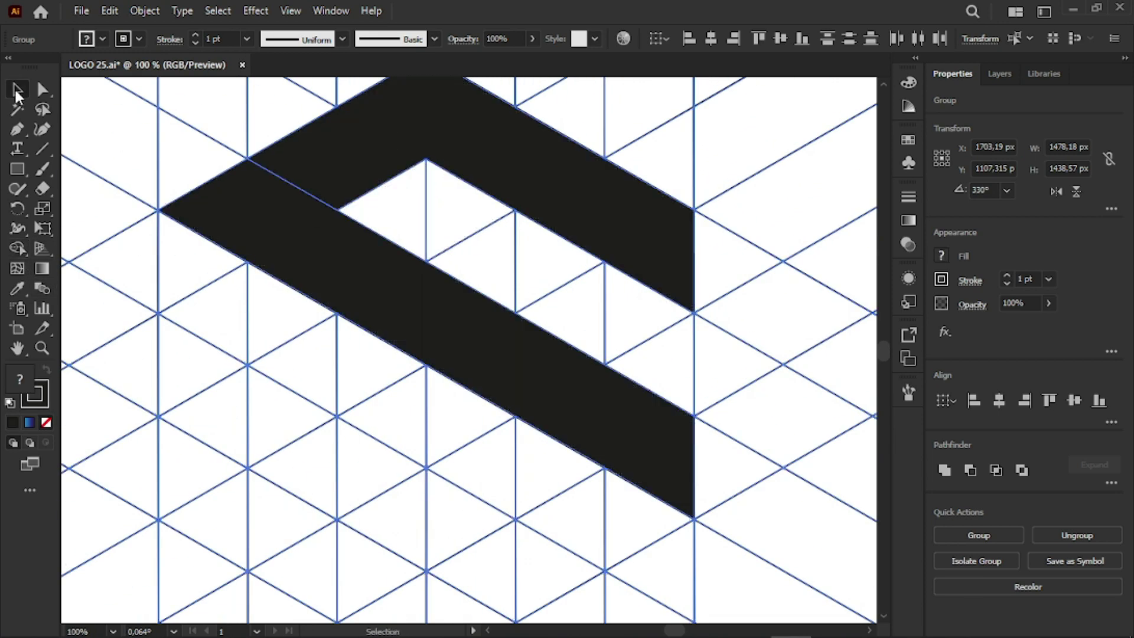
{"action": "scroll", "coordinate": [421, 318], "scroll_direction": "down", "scroll_amount": 5}
{"action": "left_click", "coordinate": [378, 319]}
{"action": "left_click", "coordinate": [342, 278]}
{"action": "left_click", "coordinate": [579, 395]}
{"action": "left_click_drag", "start_coordinate": [558, 459], "coordinate": [197, 177]}
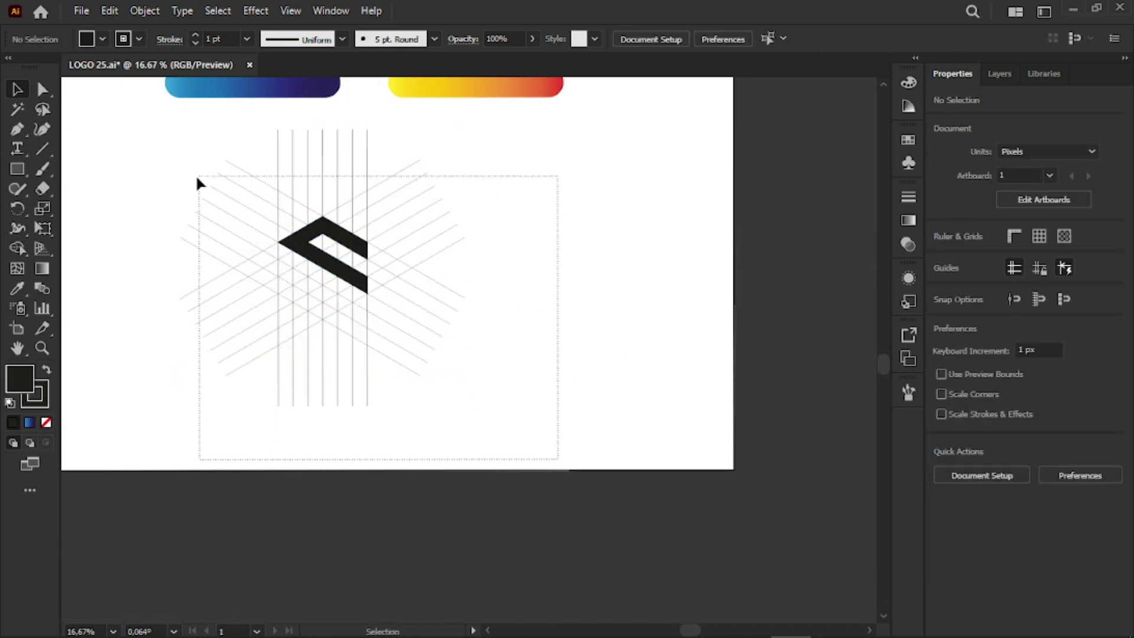
Step: Alt-drag with Shape Builder to delete grid lines above, right of and below the shape
{"action": "left_click", "coordinate": [18, 248]}
{"action": "scroll", "coordinate": [226, 248], "scroll_direction": "up", "scroll_amount": 2}
{"action": "left_click_drag", "start_coordinate": [325, 283], "coordinate": [372, 335]}
{"action": "left_click_drag", "start_coordinate": [224, 157], "coordinate": [554, 167]}
{"action": "mouse_move", "coordinate": [519, 214]}
{"action": "left_mouse_down"}
{"action": "mouse_move", "coordinate": [774, 330]}
{"action": "mouse_move", "coordinate": [547, 564]}
{"action": "left_mouse_up"}
{"action": "left_click_drag", "start_coordinate": [412, 576], "coordinate": [582, 579]}
{"action": "left_click_drag", "start_coordinate": [357, 564], "coordinate": [267, 275]}
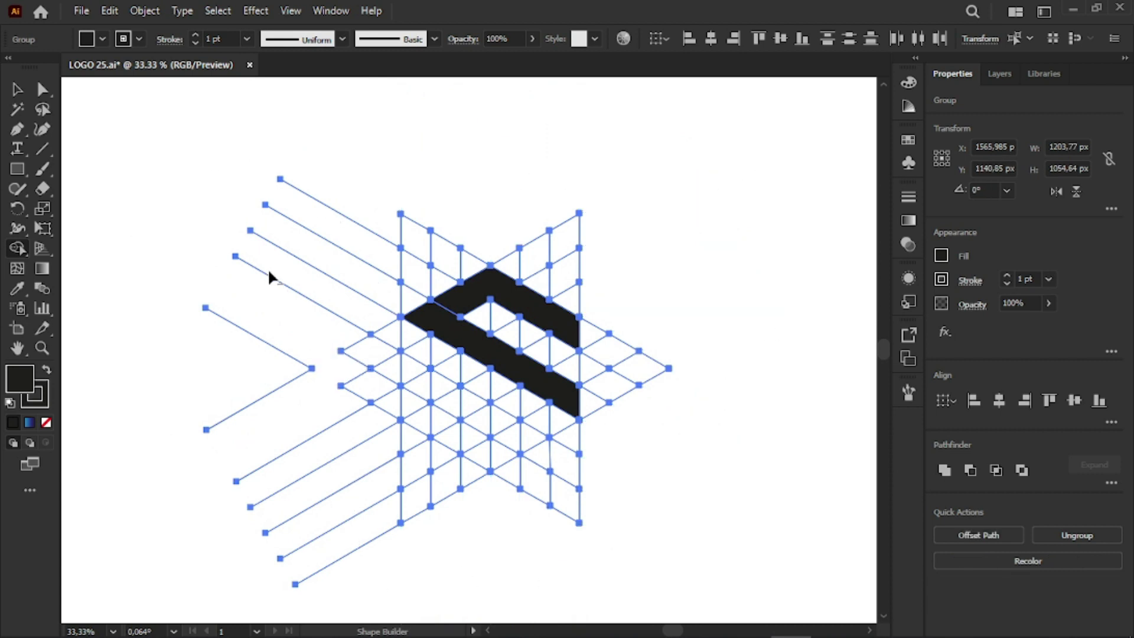
Step: Delete the remaining left and lower grid cells surrounding the black shape
{"action": "left_click_drag", "start_coordinate": [389, 573], "coordinate": [239, 387]}
{"action": "left_click_drag", "start_coordinate": [378, 134], "coordinate": [417, 399]}
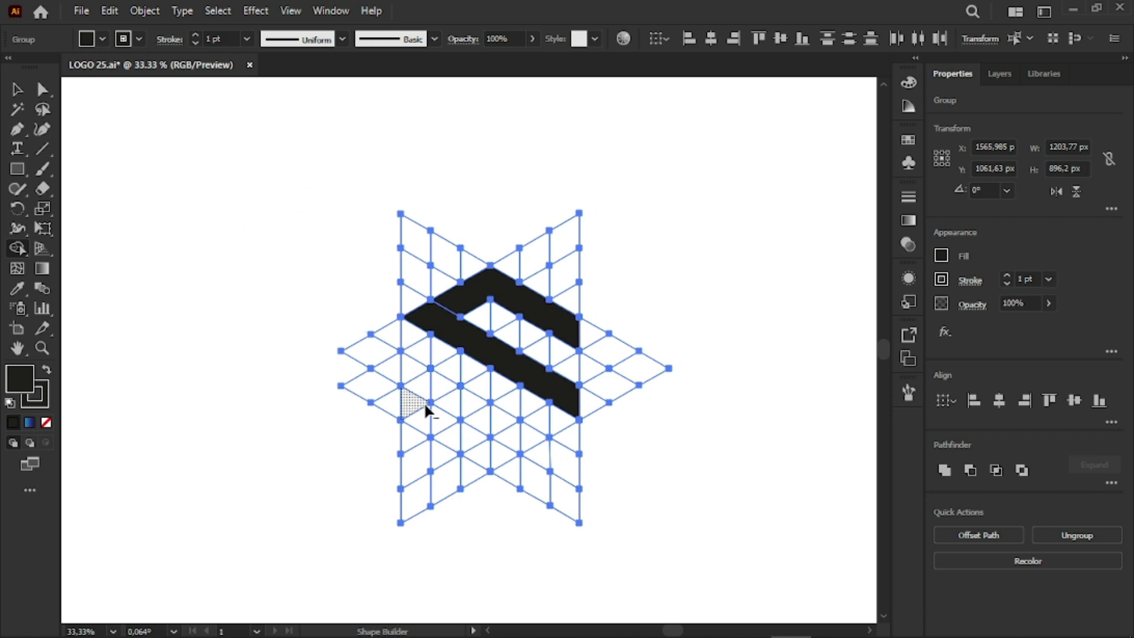
{"action": "mouse_move", "coordinate": [513, 515]}
{"action": "left_mouse_down"}
{"action": "mouse_move", "coordinate": [428, 441]}
{"action": "mouse_move", "coordinate": [409, 395]}
{"action": "mouse_move", "coordinate": [507, 502]}
{"action": "left_mouse_up"}
{"action": "left_click_drag", "start_coordinate": [602, 522], "coordinate": [369, 342]}
{"action": "mouse_move", "coordinate": [530, 417]}
{"action": "left_mouse_down"}
{"action": "mouse_move", "coordinate": [583, 377]}
{"action": "mouse_move", "coordinate": [496, 322]}
{"action": "left_mouse_up"}
{"action": "left_click_drag", "start_coordinate": [595, 303], "coordinate": [487, 243]}
{"action": "left_click_drag", "start_coordinate": [397, 299], "coordinate": [394, 296]}
Step: Ungroup the black shape from the remaining grid lines
{"action": "left_click", "coordinate": [17, 90]}
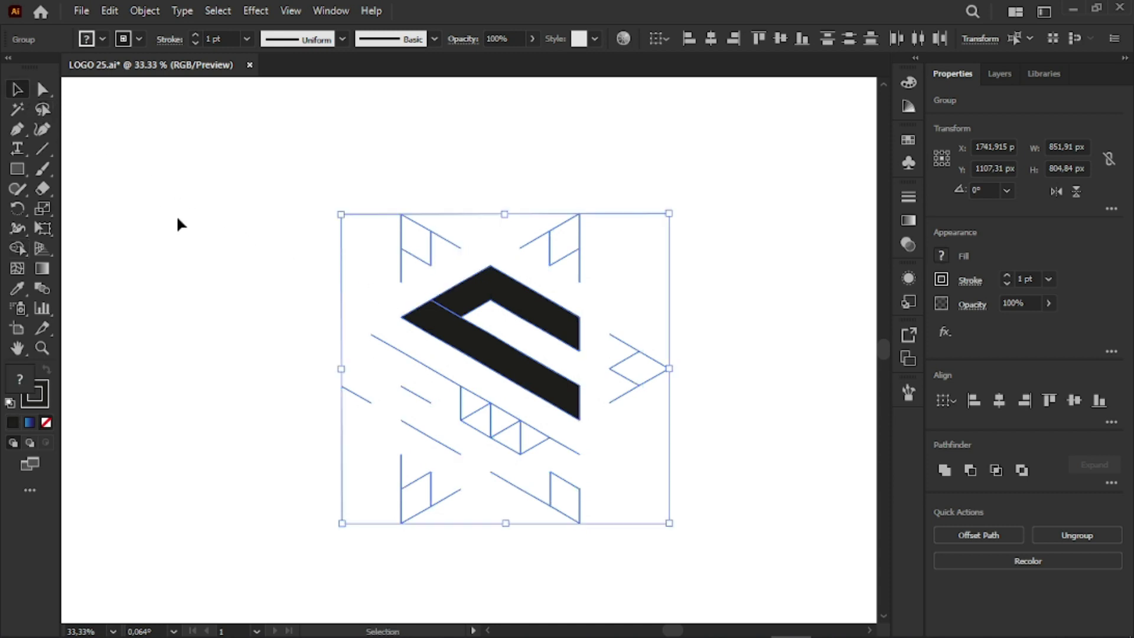
{"action": "left_click", "coordinate": [177, 222]}
{"action": "left_click", "coordinate": [555, 308]}
{"action": "left_click", "coordinate": [764, 499]}
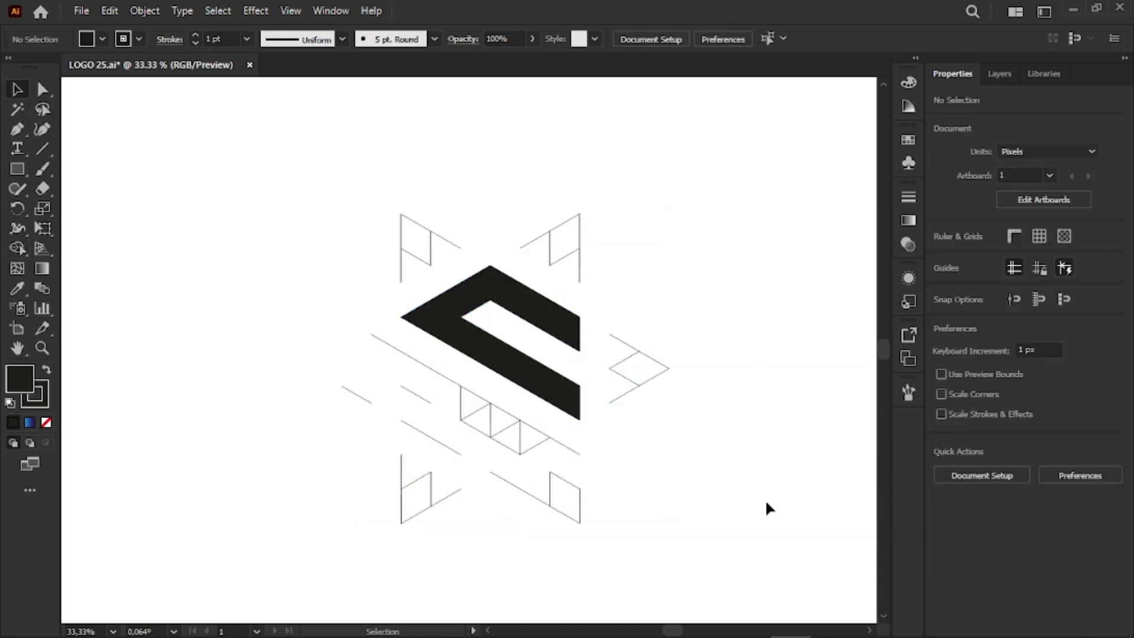
{"action": "left_click", "coordinate": [441, 331]}
{"action": "right_click", "coordinate": [508, 361]}
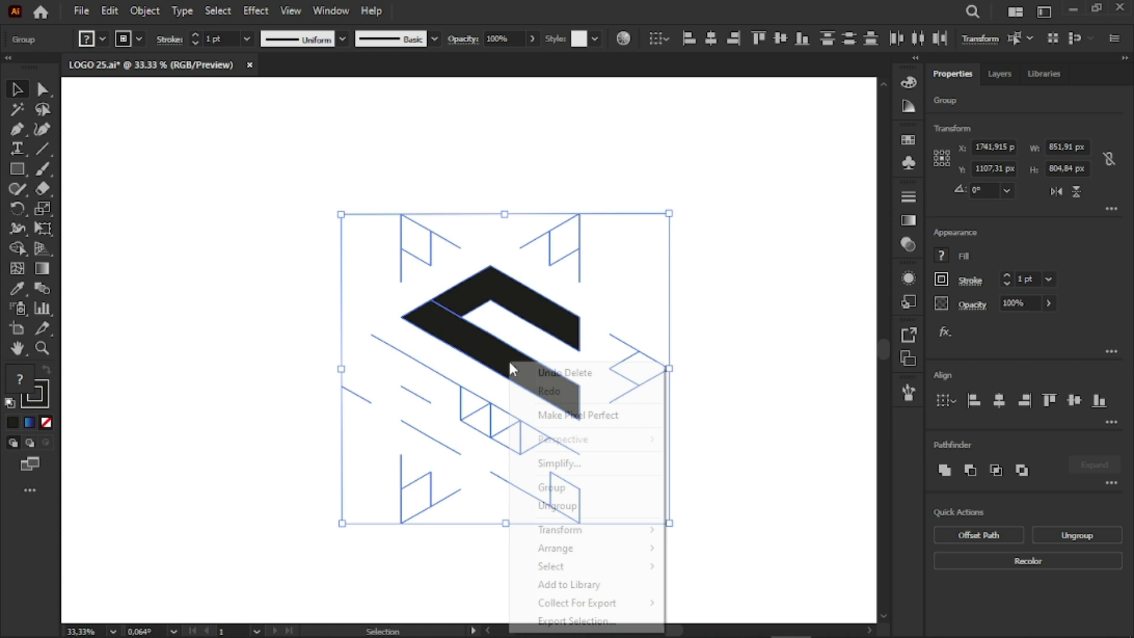
{"action": "left_click", "coordinate": [576, 505]}
Step: Select both black chevron pieces and move them to the artboard's left edge
{"action": "left_click", "coordinate": [775, 469]}
{"action": "left_click", "coordinate": [547, 349]}
{"action": "left_click", "coordinate": [529, 297]}
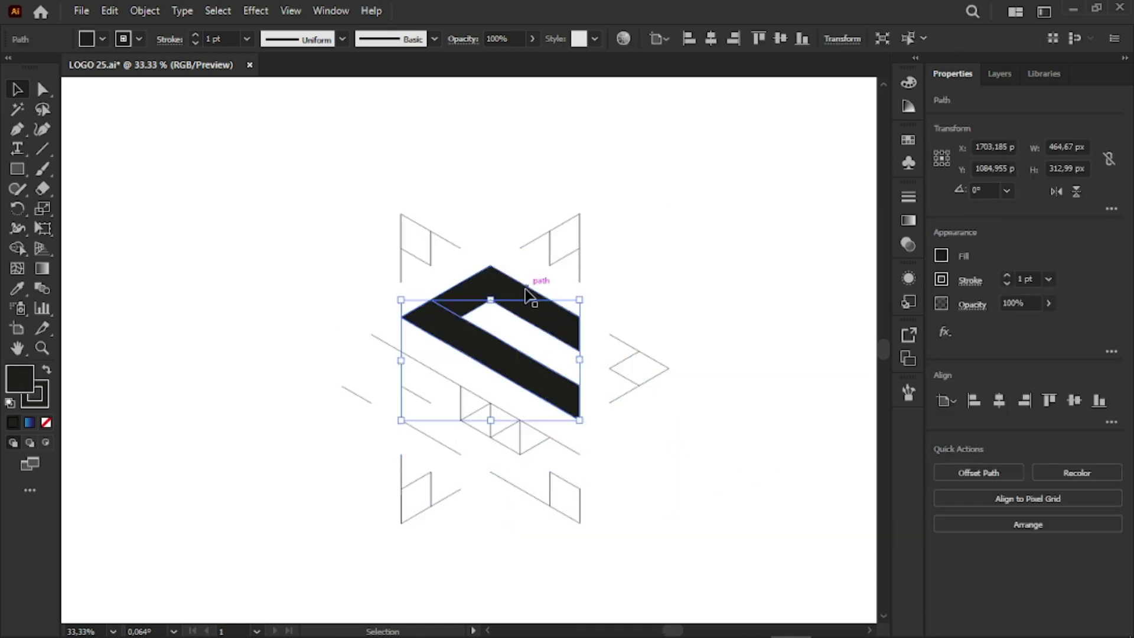
{"action": "double_click", "coordinate": [524, 293]}
{"action": "left_click", "coordinate": [720, 412]}
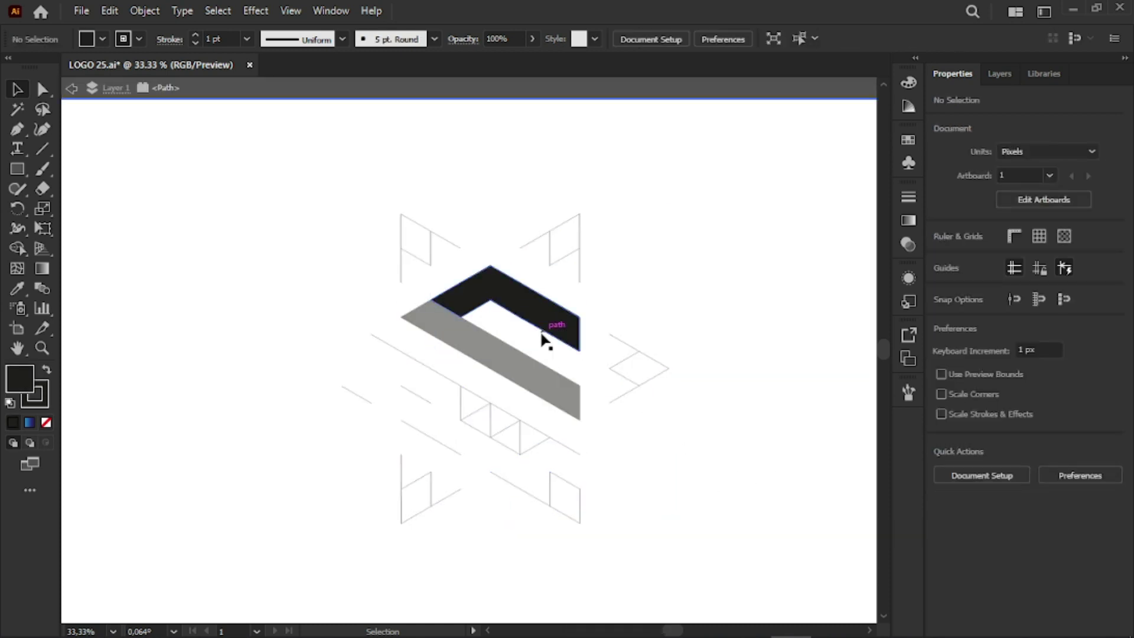
{"action": "double_click", "coordinate": [757, 391]}
{"action": "left_click", "coordinate": [538, 324]}
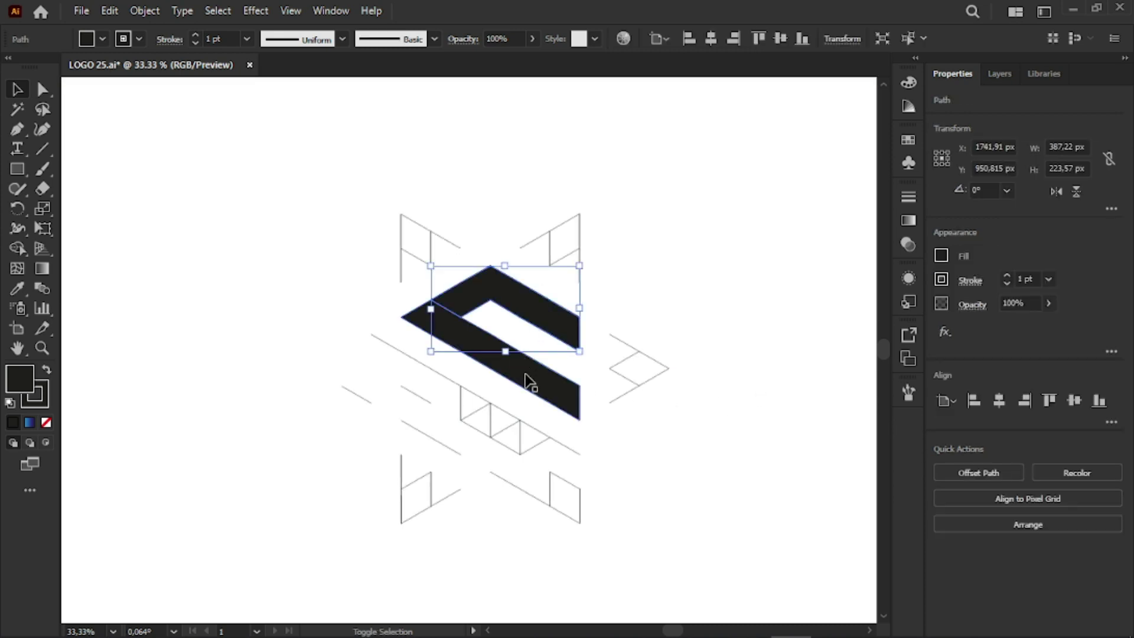
{"action": "left_click", "coordinate": [535, 378], "text": "shift"}
{"action": "left_click_drag", "start_coordinate": [538, 378], "coordinate": [199, 319]}
{"action": "left_click", "coordinate": [583, 517]}
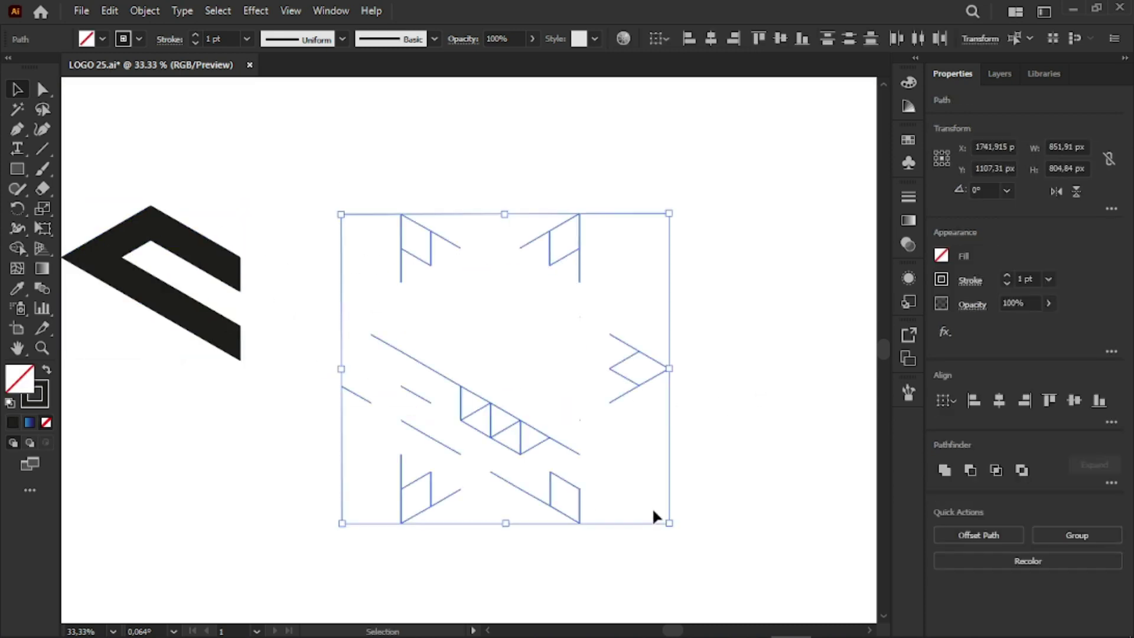
Step: Delete the leftover construction lines and enlarge the chevron proportionally from its centre
{"action": "key", "text": "Delete"}
{"action": "left_click", "coordinate": [235, 328]}
{"action": "left_click_drag", "start_coordinate": [240, 360], "coordinate": [327, 435]}
Step: Move the enlarged chevron right so it sits near the artboard centre
{"action": "left_click_drag", "start_coordinate": [268, 353], "coordinate": [552, 406]}
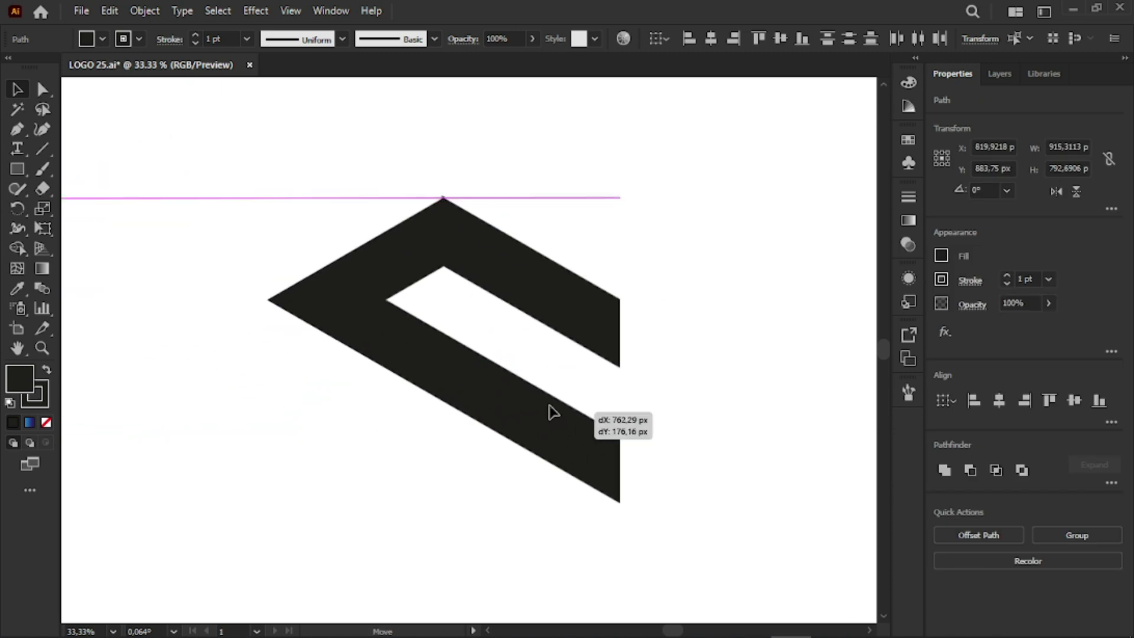
{"action": "scroll", "coordinate": [537, 397], "scroll_direction": "down", "scroll_amount": 3}
{"action": "scroll", "coordinate": [626, 369], "scroll_direction": "up", "scroll_amount": 2}
{"action": "scroll", "coordinate": [679, 408], "scroll_direction": "left", "scroll_amount": 3}
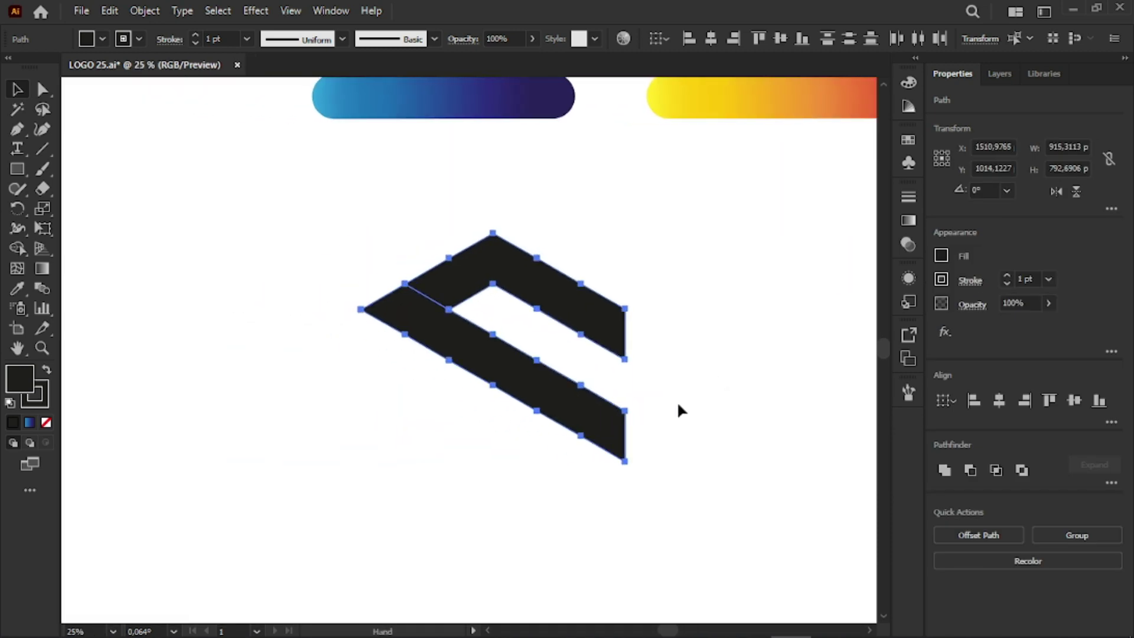
{"action": "scroll", "coordinate": [664, 395], "scroll_direction": "up", "scroll_amount": 1}
{"action": "scroll", "coordinate": [583, 372], "scroll_direction": "left", "scroll_amount": 1}
{"action": "left_click_drag", "start_coordinate": [579, 376], "coordinate": [608, 377]}
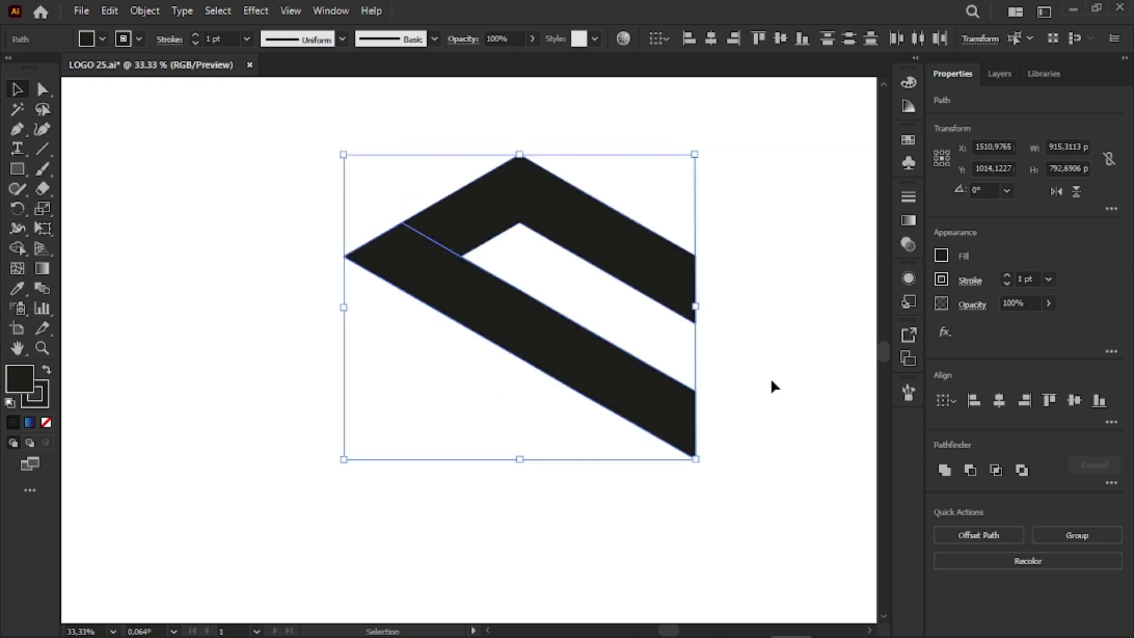
{"action": "left_click", "coordinate": [770, 385]}
{"action": "left_click", "coordinate": [483, 220]}
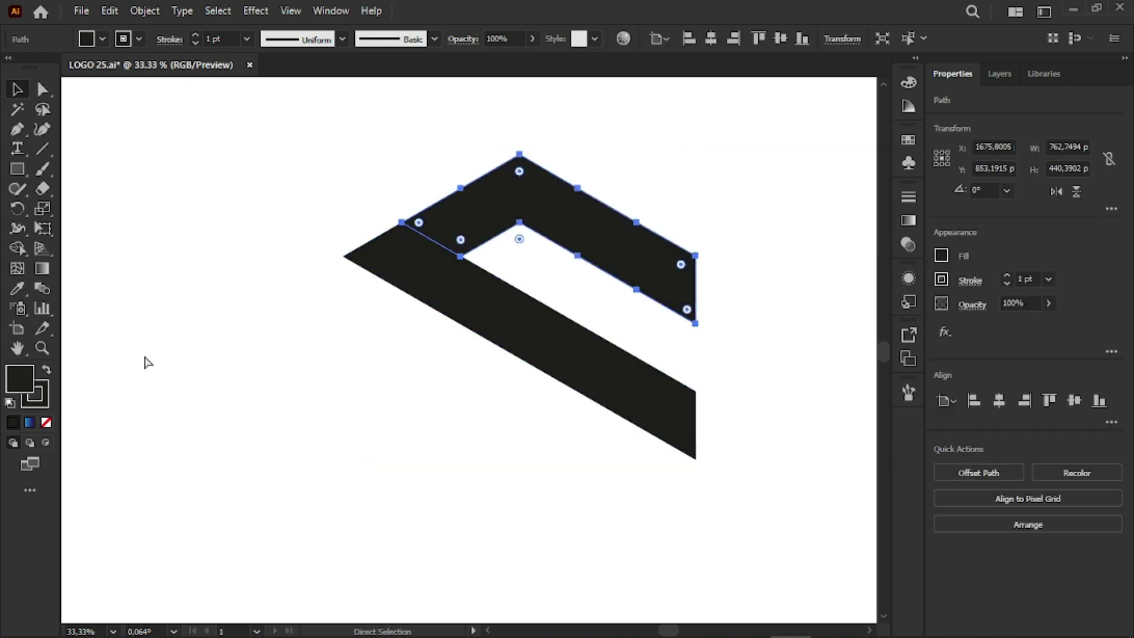
Step: Drag the live corner widget to round the upper chevron piece's inner bend
{"action": "key", "text": "a"}
{"action": "mouse_move", "coordinate": [419, 224]}
{"action": "left_mouse_down"}
{"action": "mouse_move", "coordinate": [671, 198]}
{"action": "mouse_move", "coordinate": [405, 261]}
{"action": "left_mouse_up"}
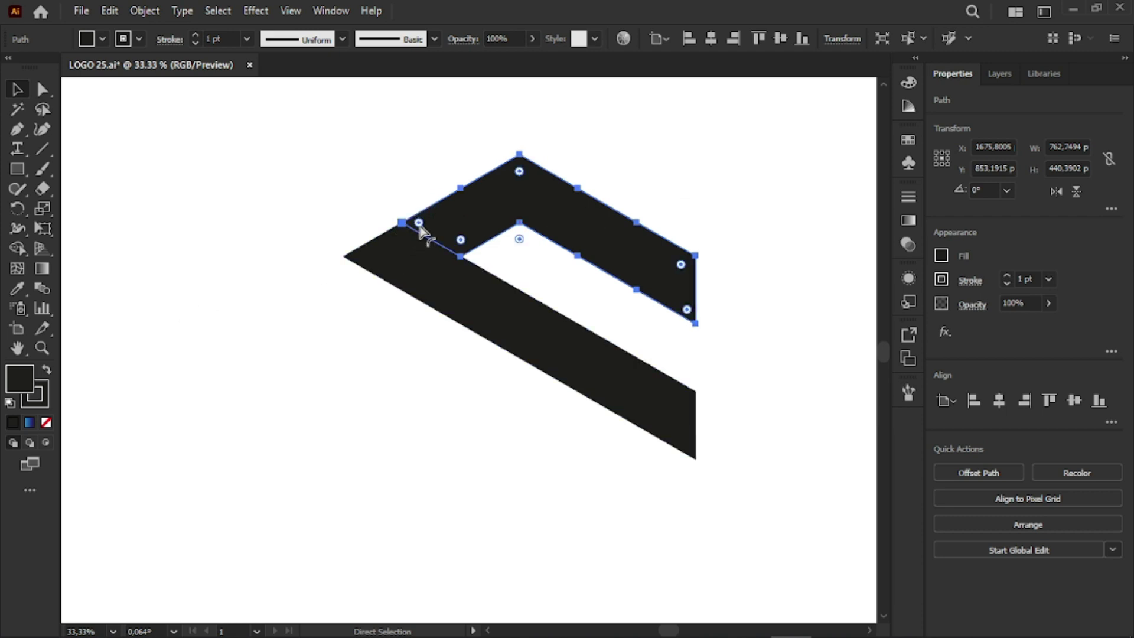
{"action": "left_click_drag", "start_coordinate": [419, 225], "coordinate": [815, 139]}
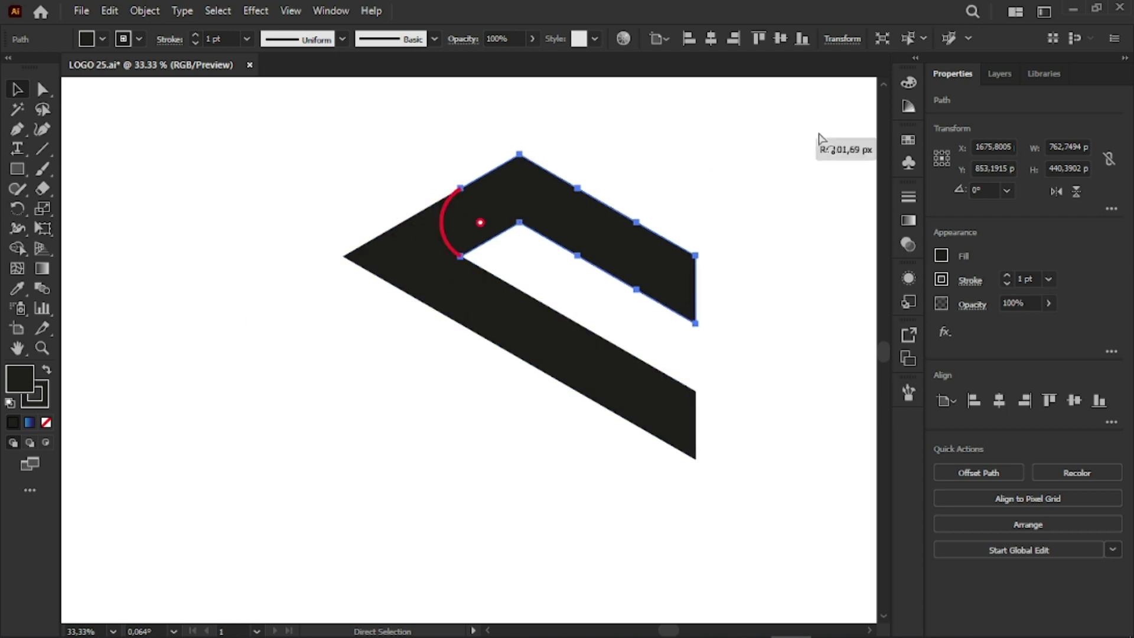
{"action": "key", "text": "v"}
Step: Reselect the chevron path and show its anchor points with Direct Selection
{"action": "left_click_drag", "start_coordinate": [577, 481], "coordinate": [334, 121]}
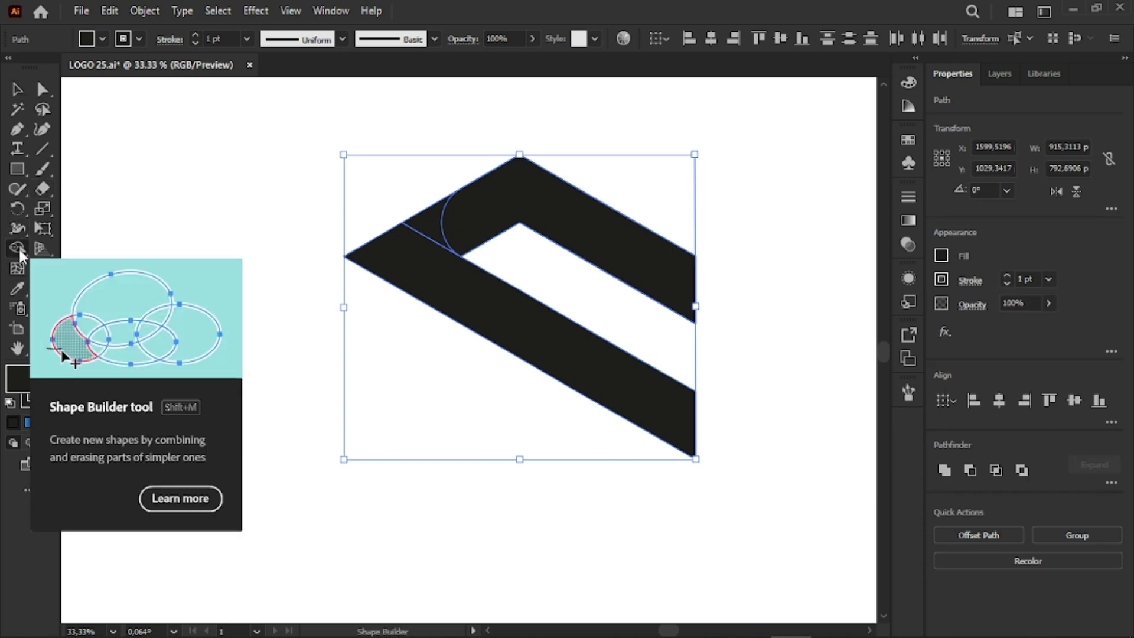
{"action": "left_click", "coordinate": [18, 249]}
{"action": "left_click", "coordinate": [16, 90]}
{"action": "left_click", "coordinate": [238, 253]}
{"action": "left_click", "coordinate": [496, 362]}
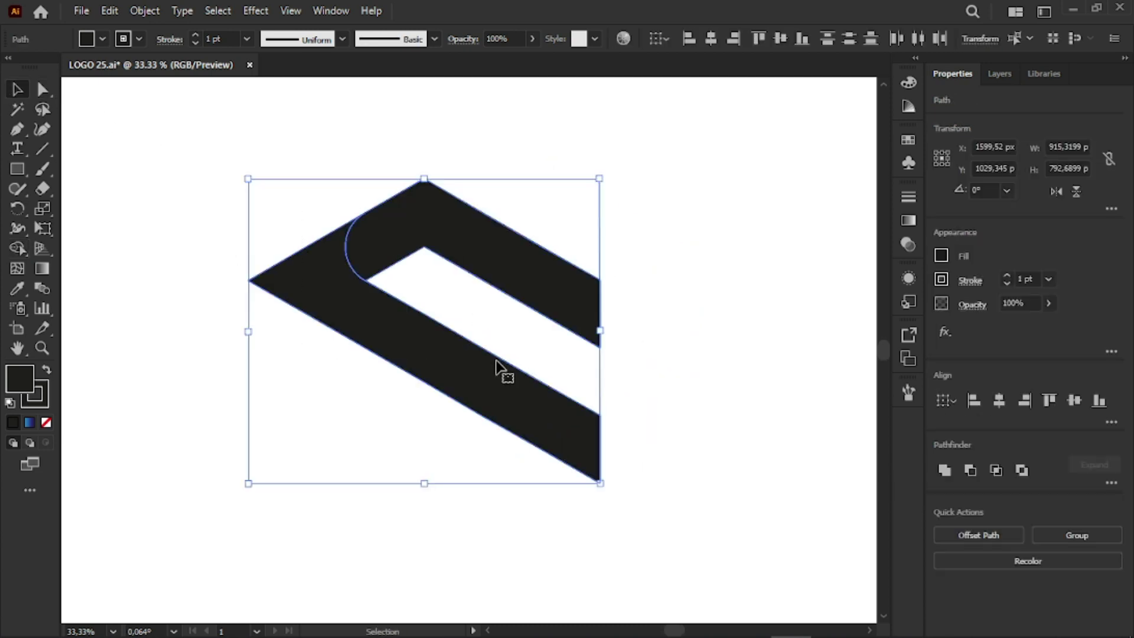
{"action": "left_click", "coordinate": [56, 91]}
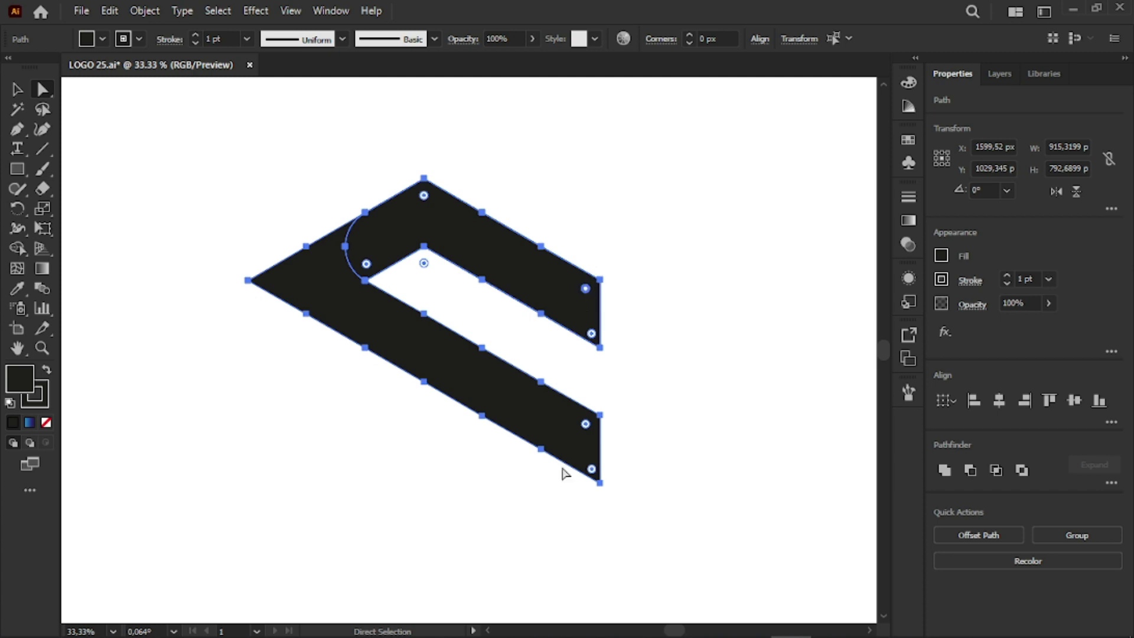
Step: Round the right-end corners, then give the top corner a radius of about 175 px
{"action": "left_click_drag", "start_coordinate": [586, 424], "coordinate": [505, 449]}
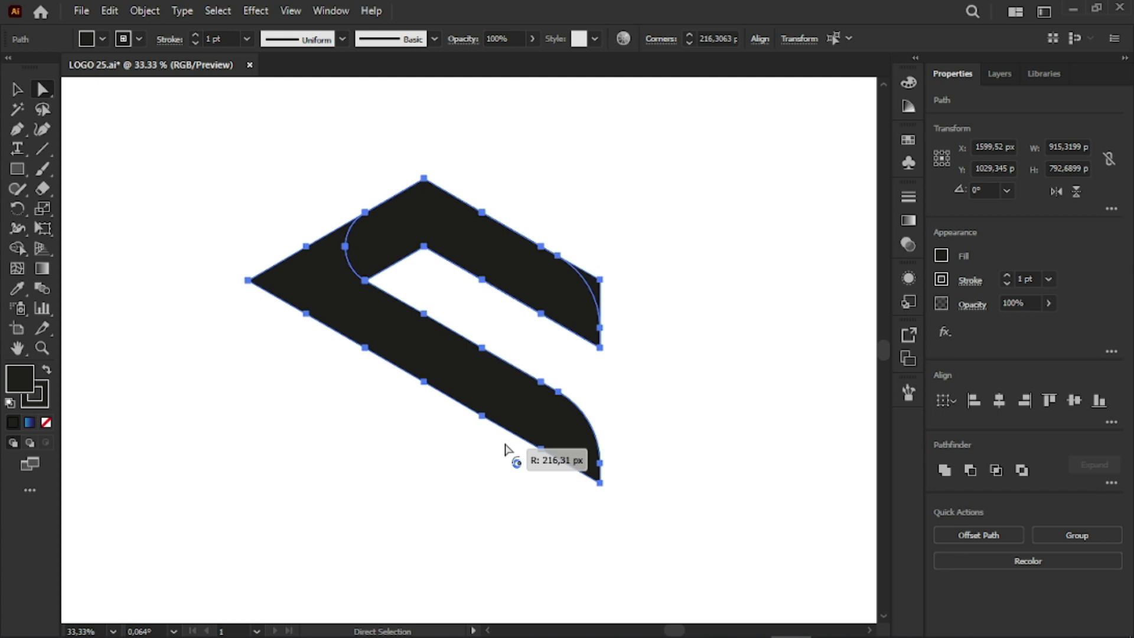
{"action": "left_click_drag", "start_coordinate": [505, 449], "coordinate": [512, 444]}
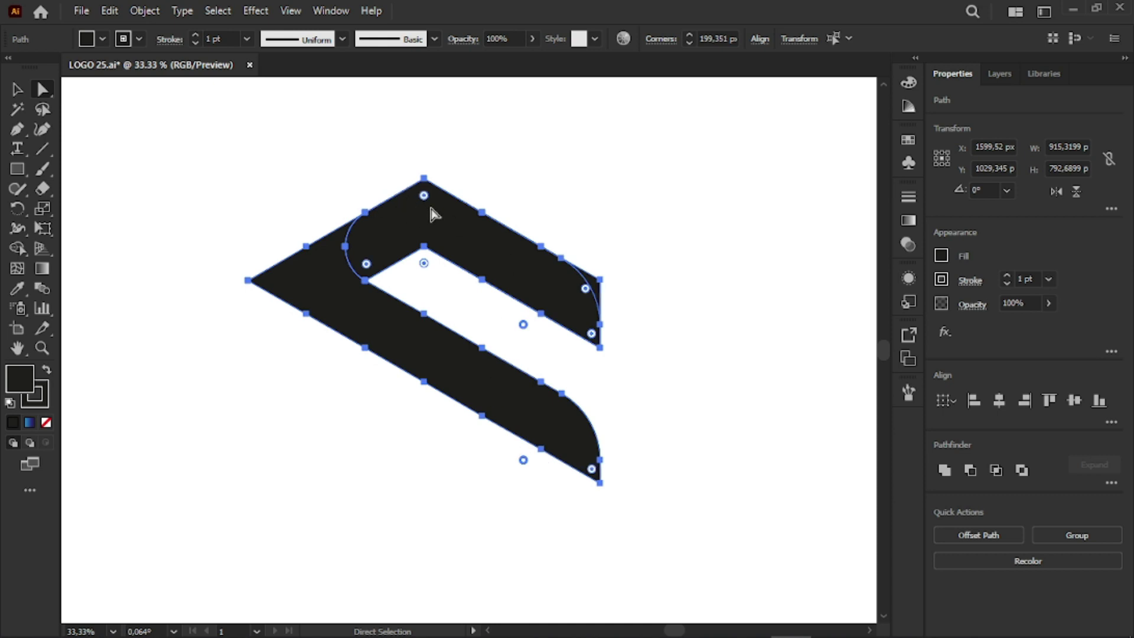
{"action": "left_click", "coordinate": [425, 197]}
{"action": "left_click_drag", "start_coordinate": [425, 210], "coordinate": [435, 260]}
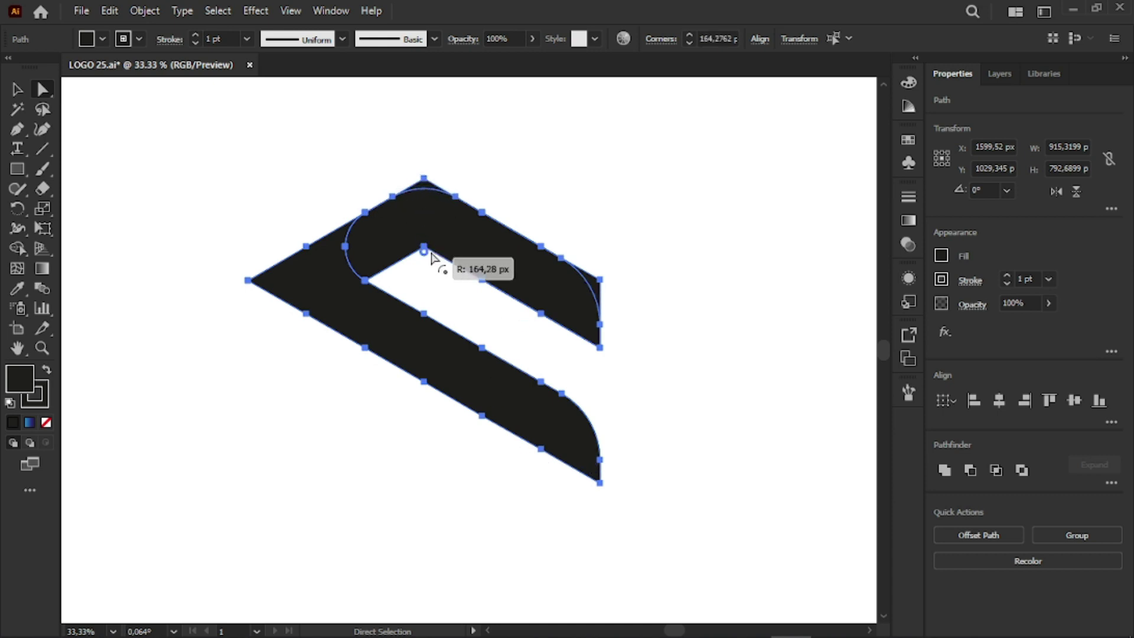
{"action": "left_click_drag", "start_coordinate": [435, 263], "coordinate": [435, 263]}
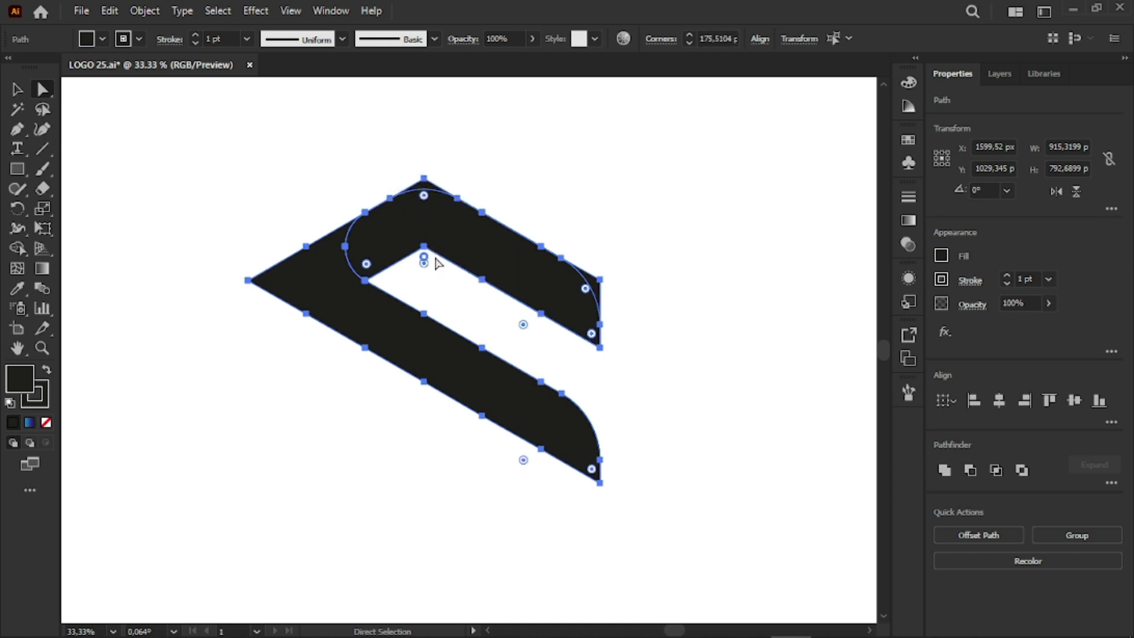
Step: With the Selection tool, select the upper rounded path of the black shape
{"action": "left_click", "coordinate": [18, 92]}
{"action": "left_click", "coordinate": [242, 372]}
{"action": "left_click", "coordinate": [544, 406]}
{"action": "left_click", "coordinate": [681, 347]}
{"action": "left_click", "coordinate": [598, 292]}
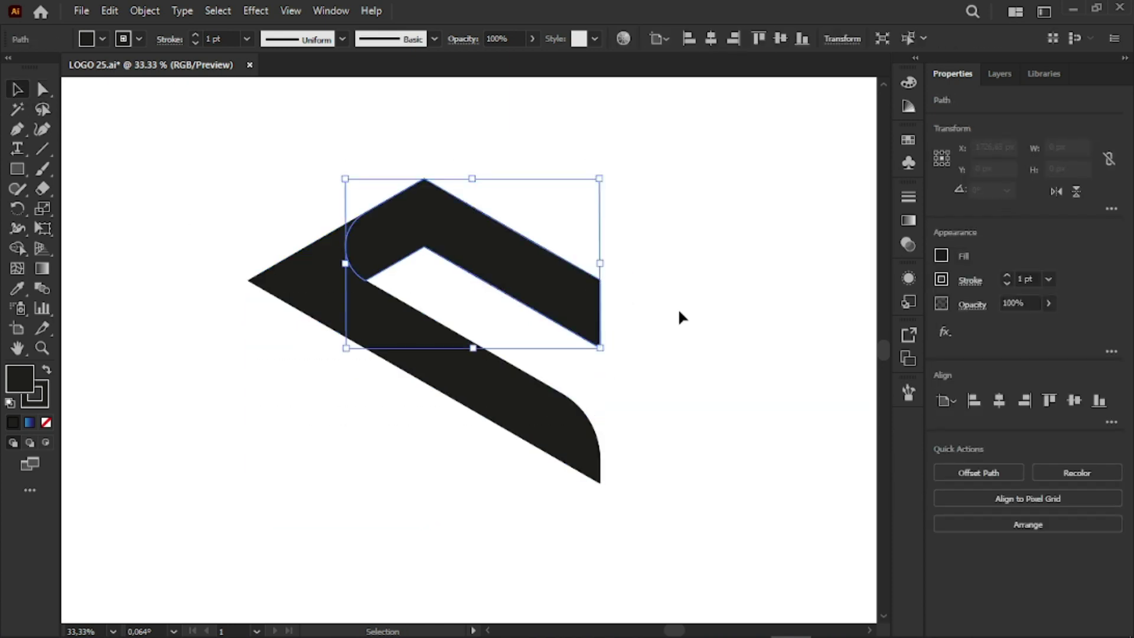
Step: Delete the stray square-ended piece inside the upper path using isolation mode
{"action": "left_click", "coordinate": [709, 299]}
{"action": "scroll", "coordinate": [551, 293], "scroll_direction": "up", "scroll_amount": 3}
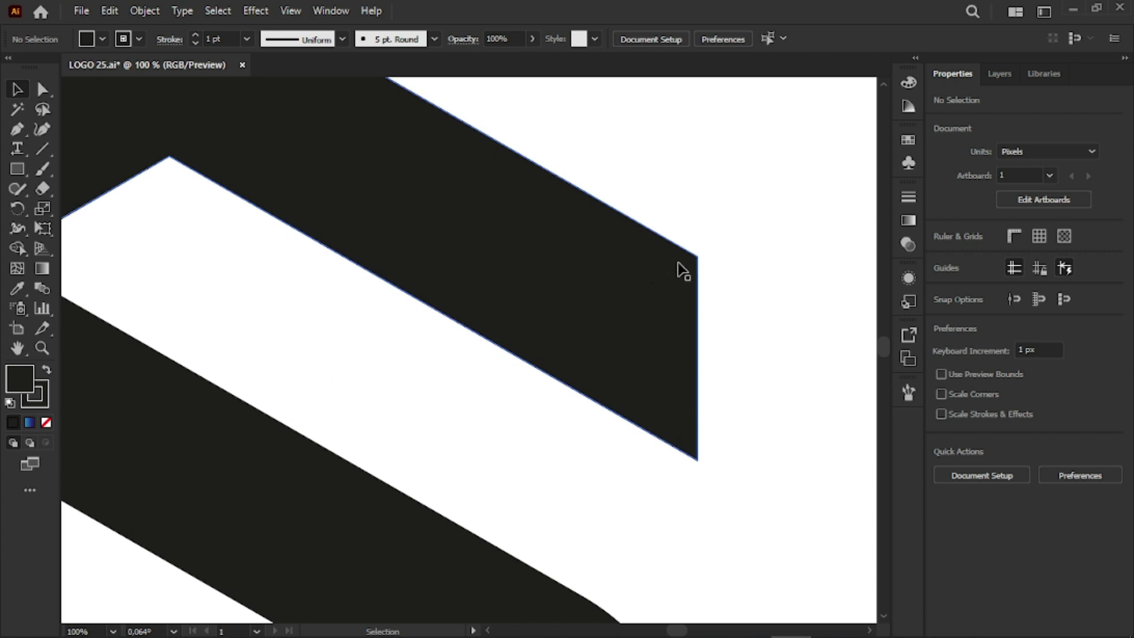
{"action": "left_click", "coordinate": [590, 328]}
{"action": "scroll", "coordinate": [418, 317], "scroll_direction": "down", "scroll_amount": 4}
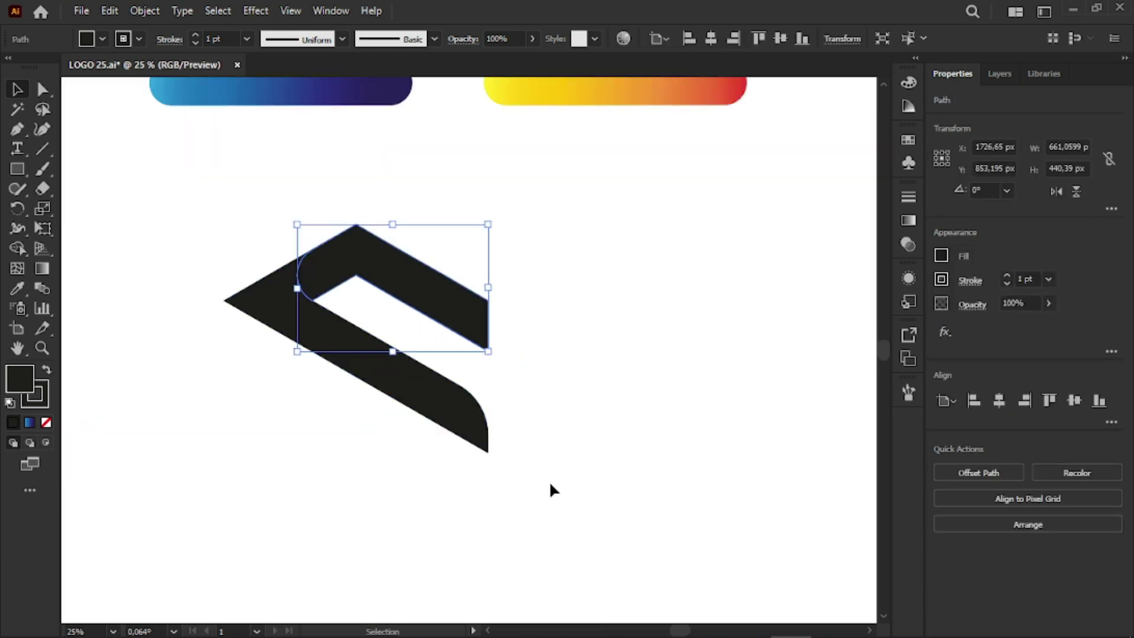
{"action": "scroll", "coordinate": [480, 324], "scroll_direction": "up", "scroll_amount": 5}
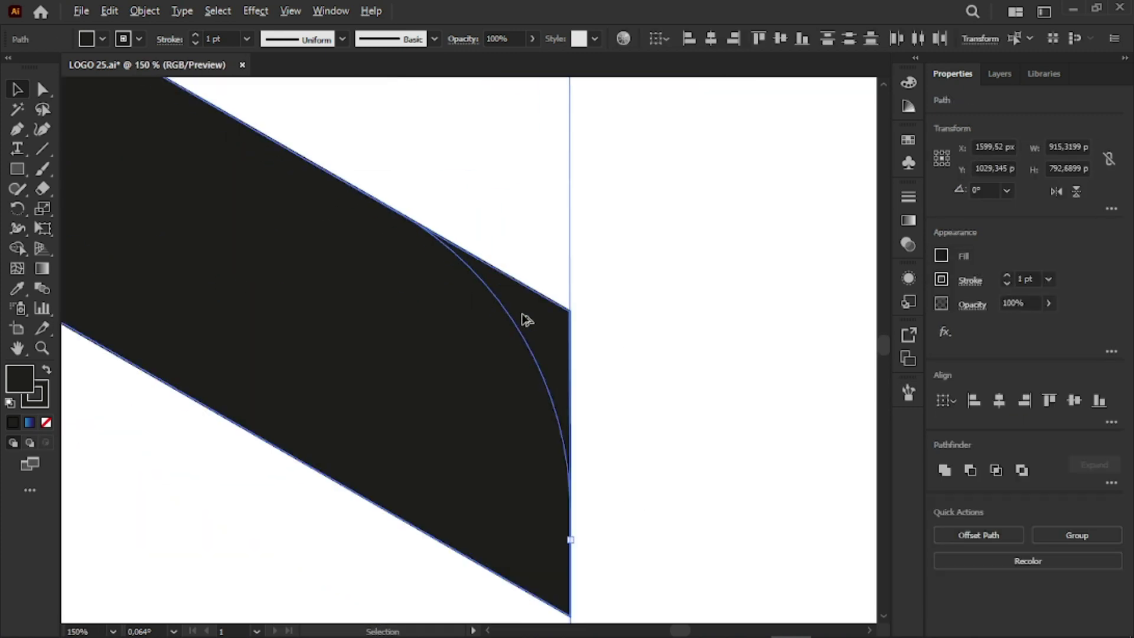
{"action": "double_click", "coordinate": [549, 334]}
{"action": "key", "text": "Delete"}
{"action": "scroll", "coordinate": [433, 322], "scroll_direction": "down", "scroll_amount": 2}
{"action": "scroll", "coordinate": [432, 323], "scroll_direction": "down", "scroll_amount": 3}
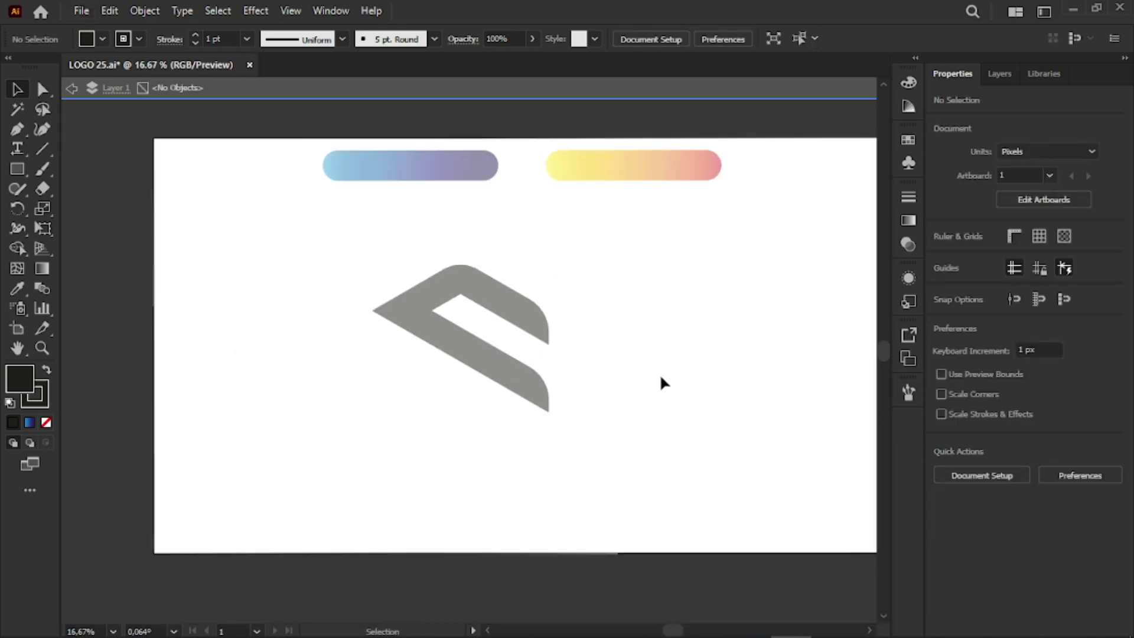
{"action": "double_click", "coordinate": [660, 382]}
Step: Shift the upper rounded piece right, then duplicate the top band straight downward
{"action": "scroll", "coordinate": [478, 334], "scroll_direction": "up", "scroll_amount": 1}
{"action": "left_click_drag", "start_coordinate": [612, 358], "coordinate": [574, 344]}
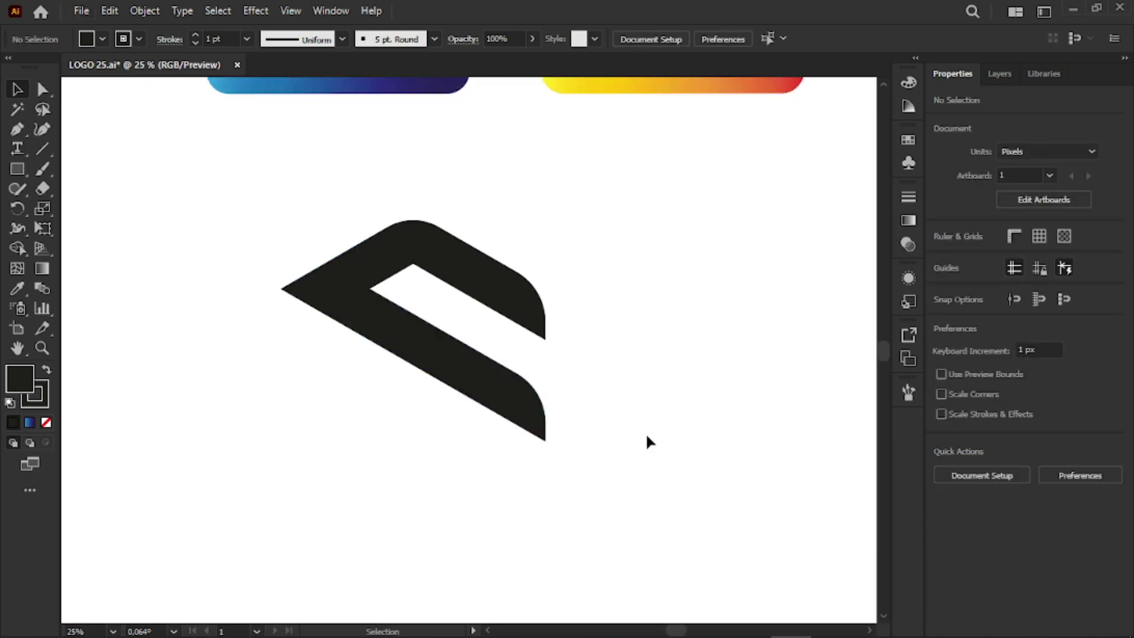
{"action": "left_click", "coordinate": [355, 273]}
{"action": "left_click_drag", "start_coordinate": [463, 262], "coordinate": [512, 271]}
{"action": "left_click", "coordinate": [679, 314]}
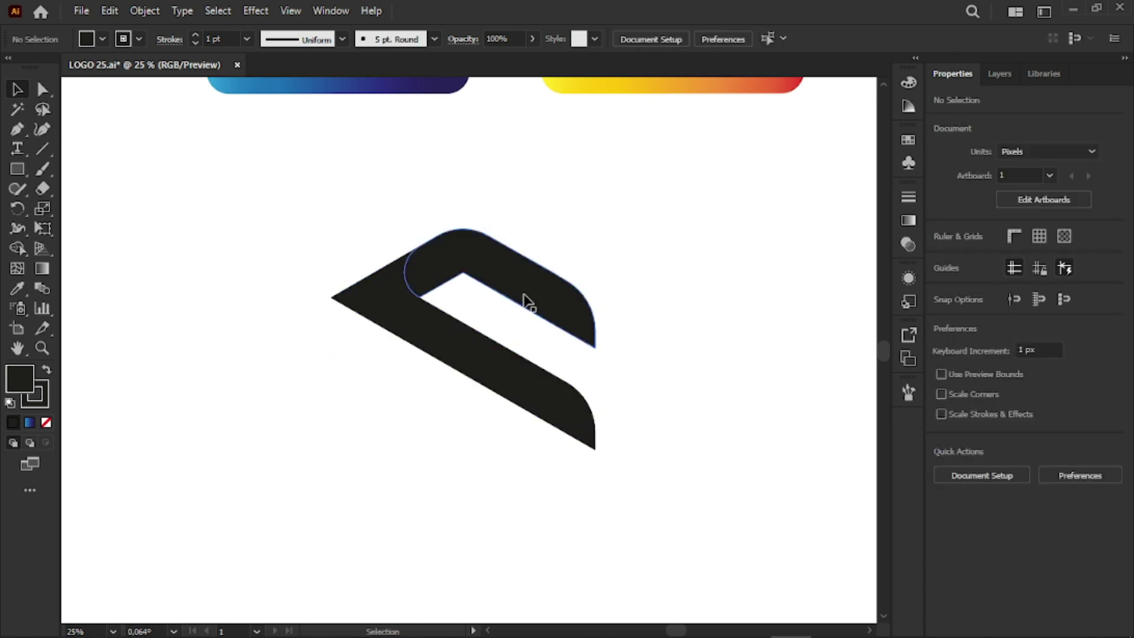
{"action": "left_click_drag", "start_coordinate": [523, 295], "coordinate": [533, 329]}
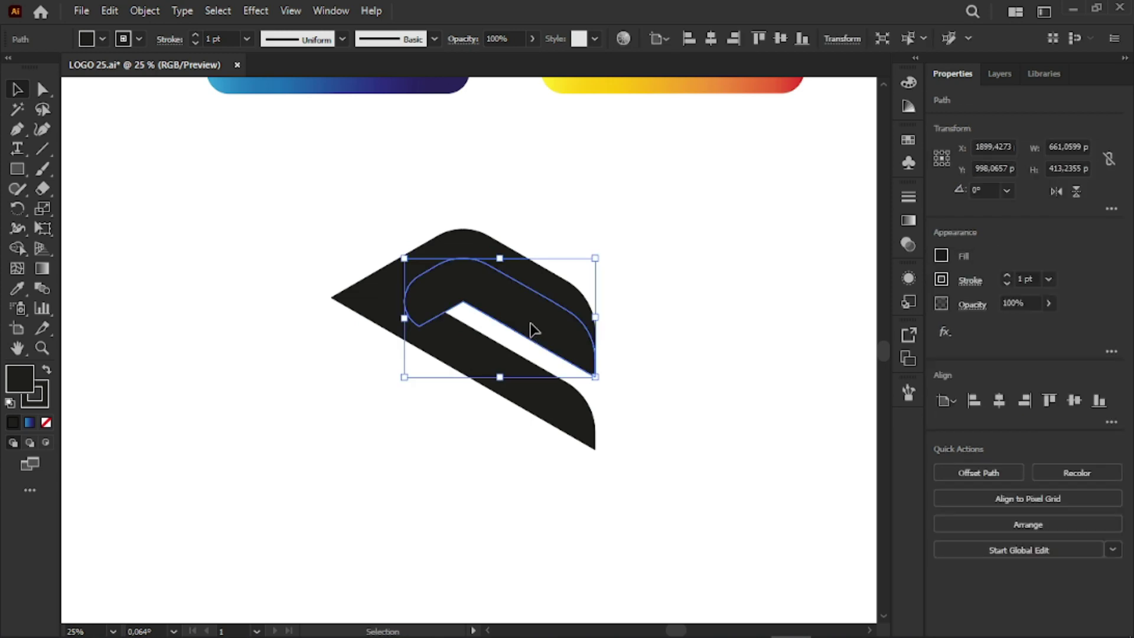
Step: Position the band copy about 11 px below the original top band
{"action": "left_click_drag", "start_coordinate": [533, 329], "coordinate": [533, 336]}
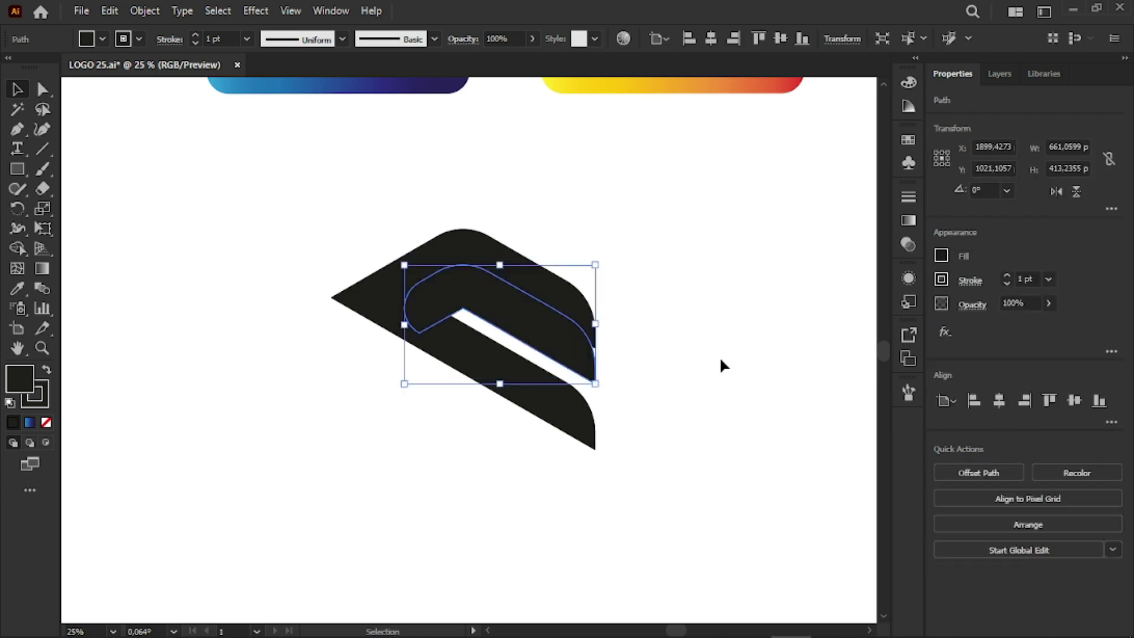
{"action": "left_click_drag", "start_coordinate": [684, 506], "coordinate": [224, 154]}
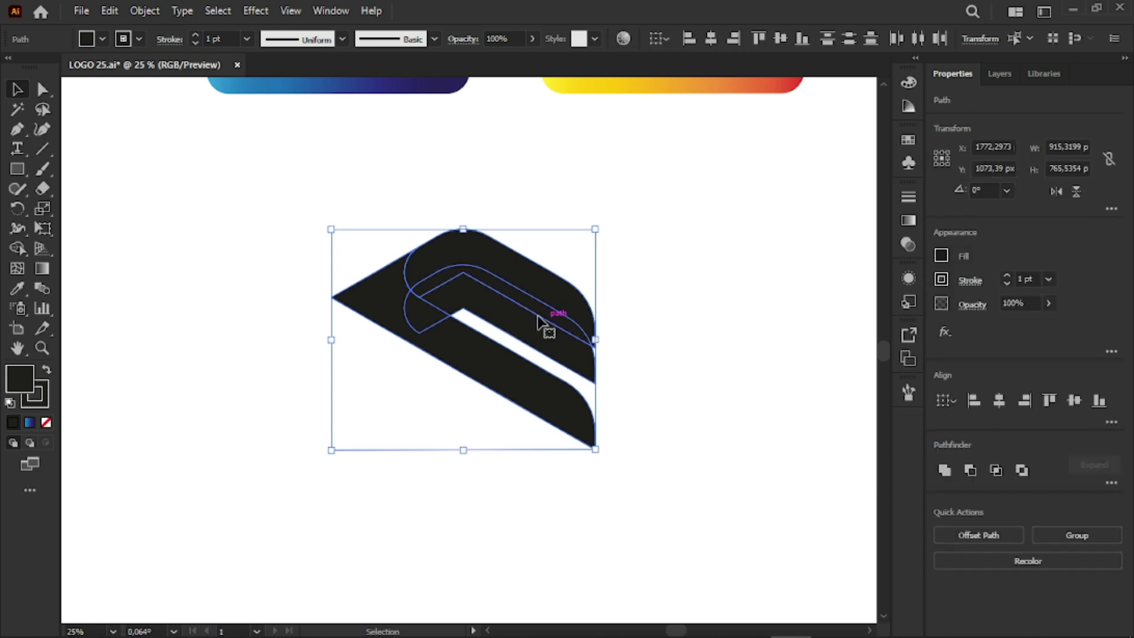
{"action": "scroll", "coordinate": [506, 311], "scroll_direction": "up", "scroll_amount": 2}
{"action": "left_click", "coordinate": [690, 384]}
{"action": "left_click_drag", "start_coordinate": [644, 404], "coordinate": [644, 388]}
{"action": "left_click", "coordinate": [761, 558]}
{"action": "scroll", "coordinate": [679, 426], "scroll_direction": "up", "scroll_amount": 4}
{"action": "left_click_drag", "start_coordinate": [509, 385], "coordinate": [512, 314]}
Step: Select both black shapes and Shape Builder-merge the top band and inner band regions
{"action": "key", "text": "ctrl+0"}
{"action": "left_click_drag", "start_coordinate": [653, 400], "coordinate": [320, 221]}
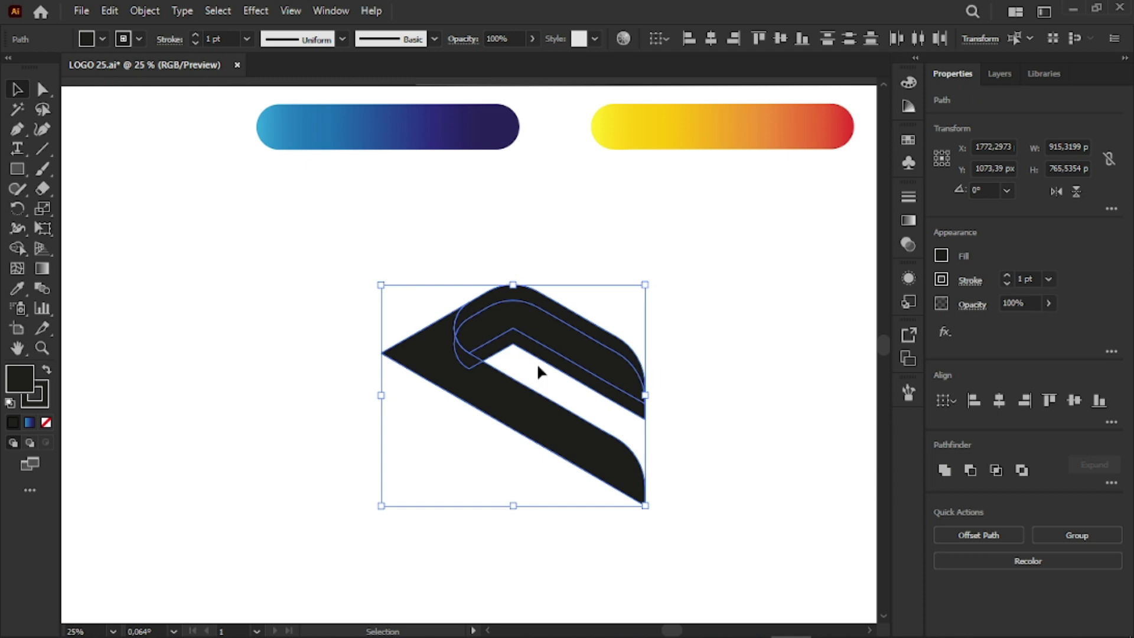
{"action": "scroll", "coordinate": [566, 385], "scroll_direction": "up", "scroll_amount": 1}
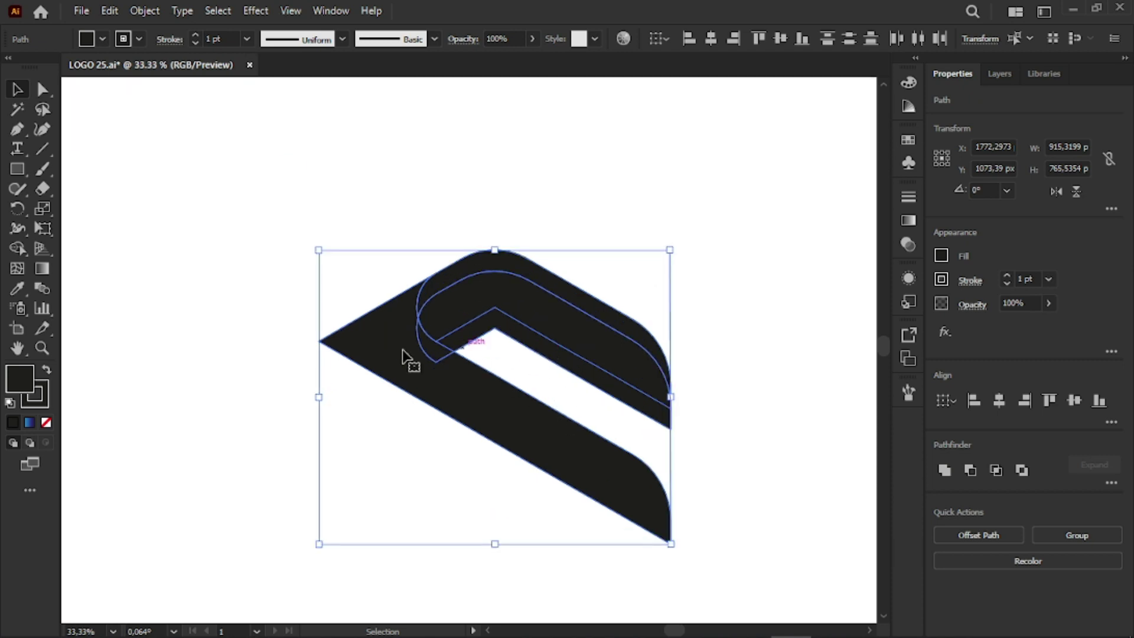
{"action": "left_click", "coordinate": [290, 262]}
{"action": "left_click_drag", "start_coordinate": [408, 228], "coordinate": [754, 560]}
{"action": "left_click", "coordinate": [13, 251]}
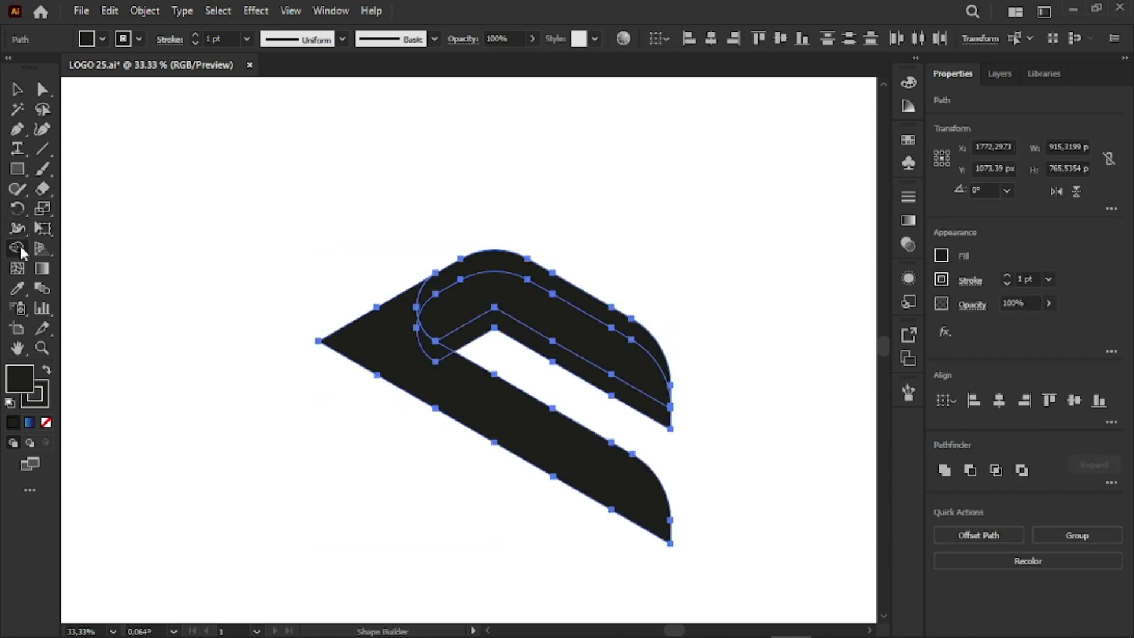
{"action": "left_click", "coordinate": [478, 266]}
{"action": "left_click", "coordinate": [529, 316]}
Step: Delete the leftover zigzag sliver and select the logo shapes
{"action": "key", "text": "v"}
{"action": "left_click", "coordinate": [160, 242]}
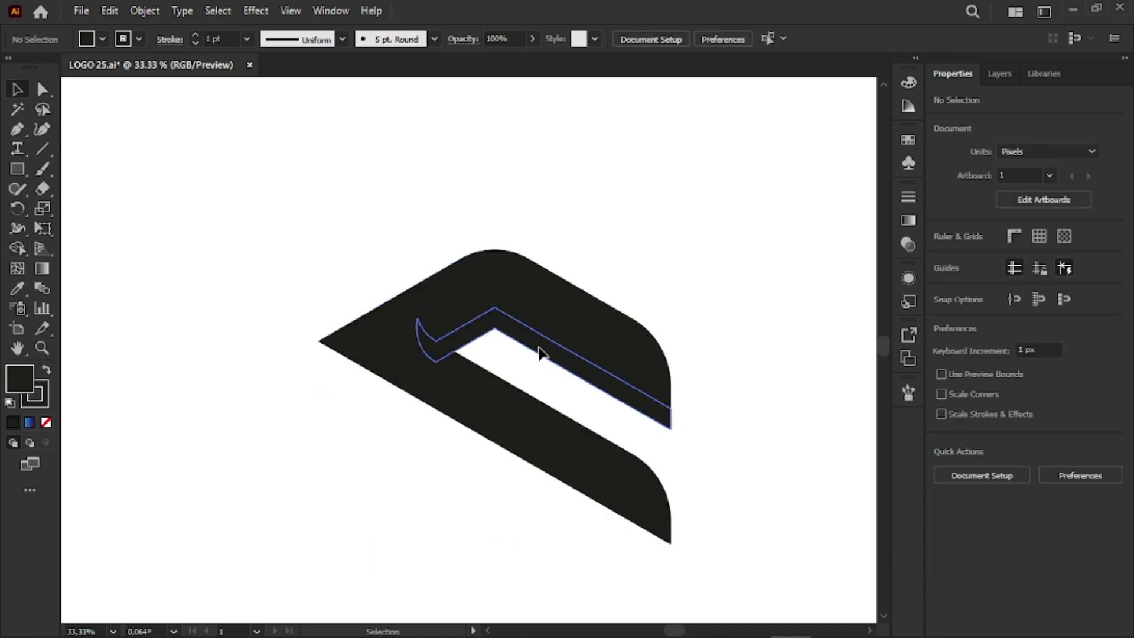
{"action": "left_click", "coordinate": [539, 352]}
{"action": "key", "text": "Delete"}
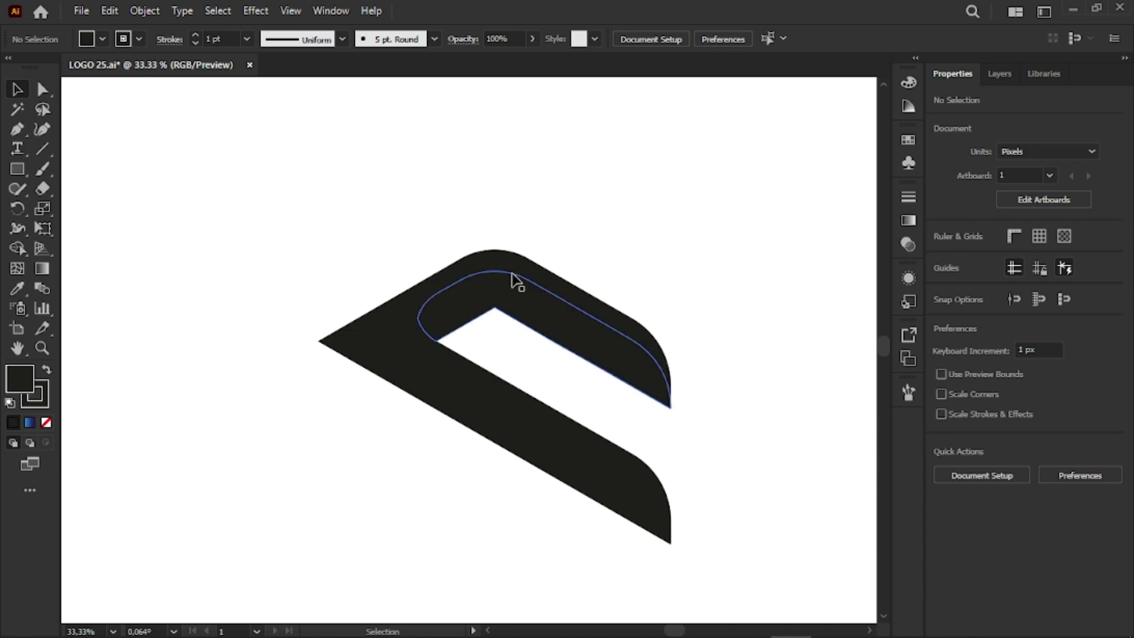
{"action": "left_click_drag", "start_coordinate": [514, 281], "coordinate": [398, 252]}
{"action": "left_click_drag", "start_coordinate": [178, 223], "coordinate": [557, 471]}
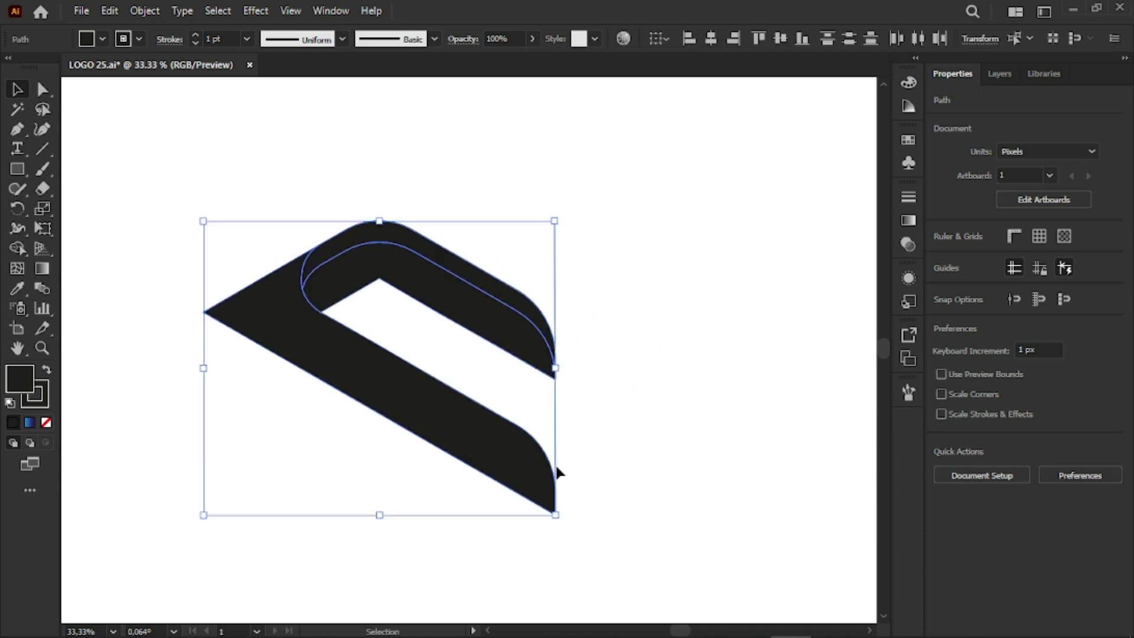
{"action": "left_click", "coordinate": [655, 427]}
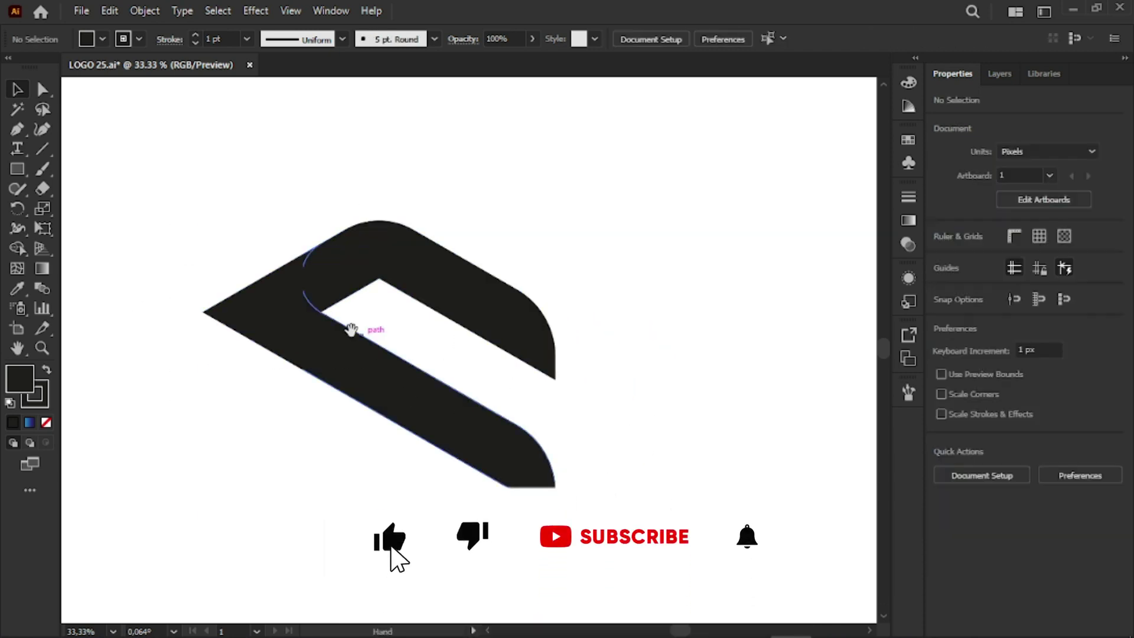
{"action": "scroll", "coordinate": [352, 329], "scroll_direction": "up", "scroll_amount": 2, "text": "alt"}
{"action": "left_click_drag", "start_coordinate": [448, 321], "coordinate": [533, 351]}
{"action": "scroll", "coordinate": [534, 351], "scroll_direction": "down", "scroll_amount": 2, "text": "alt"}
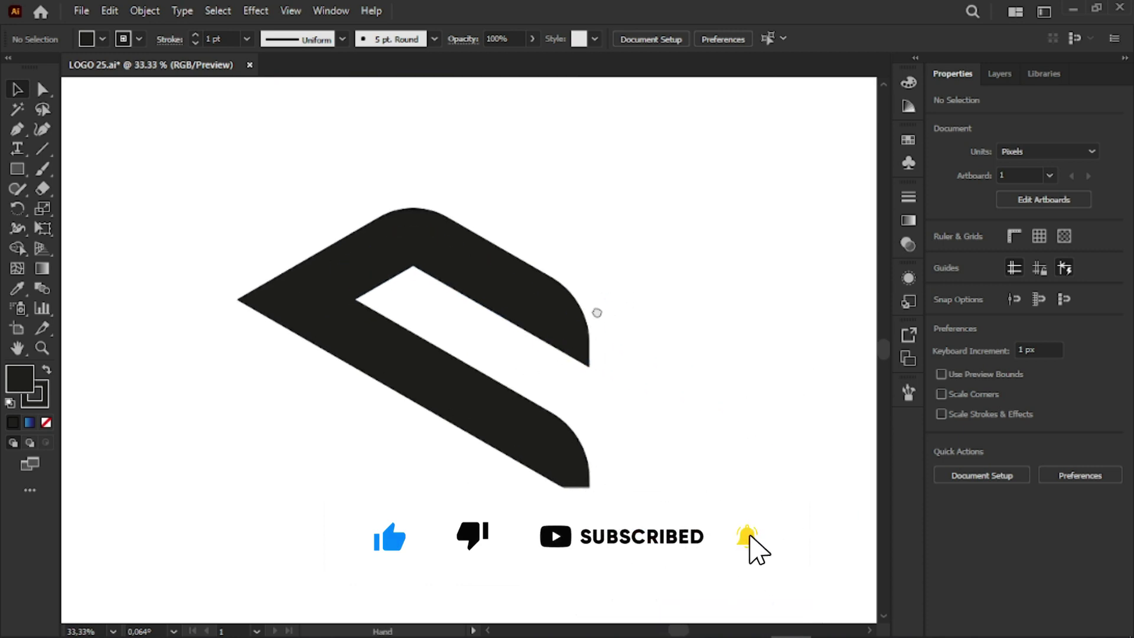
{"action": "left_click_drag", "start_coordinate": [598, 314], "coordinate": [641, 342]}
{"action": "scroll", "coordinate": [640, 342], "scroll_direction": "down", "scroll_amount": 1, "text": "alt"}
{"action": "left_click_drag", "start_coordinate": [729, 507], "coordinate": [351, 212]}
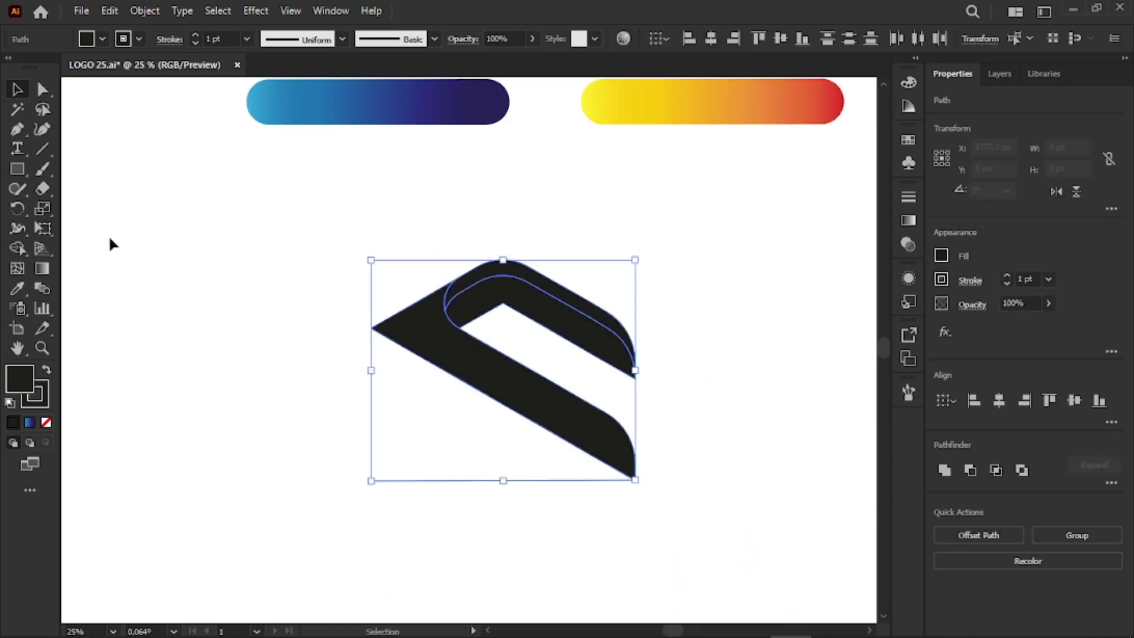
{"action": "key", "text": "i"}
{"action": "left_click", "coordinate": [591, 106]}
Step: Lay a diagonal gradient across the inner rounded band, shifted upward
{"action": "key", "text": "v"}
{"action": "left_click", "coordinate": [172, 279]}
{"action": "scroll", "coordinate": [668, 380], "scroll_direction": "up", "scroll_amount": 1, "text": "alt"}
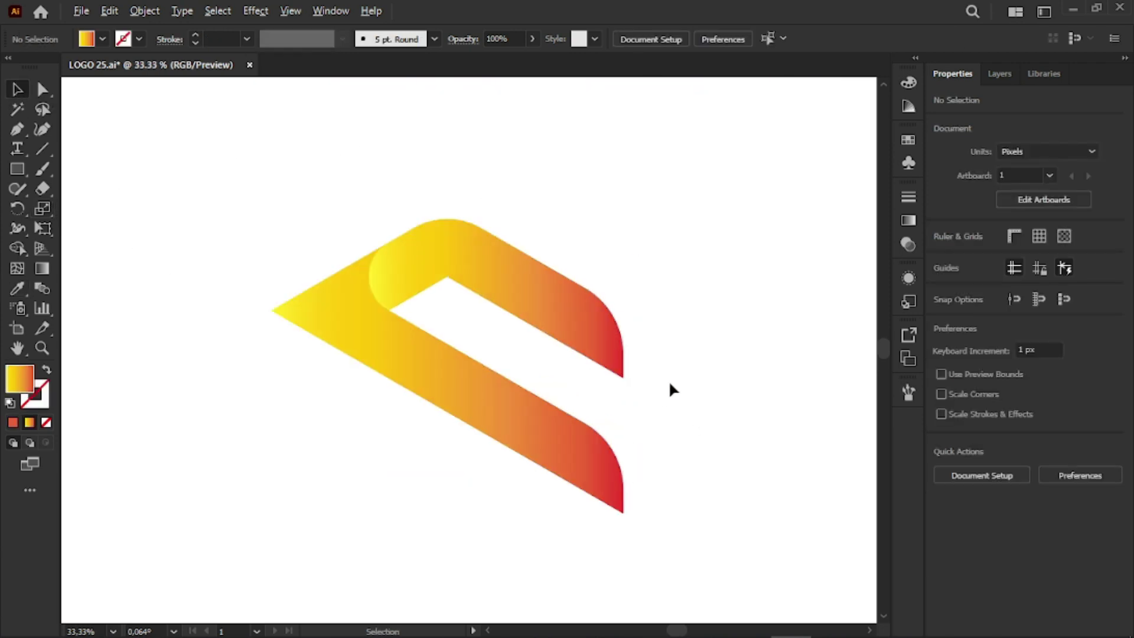
{"action": "left_click", "coordinate": [429, 265]}
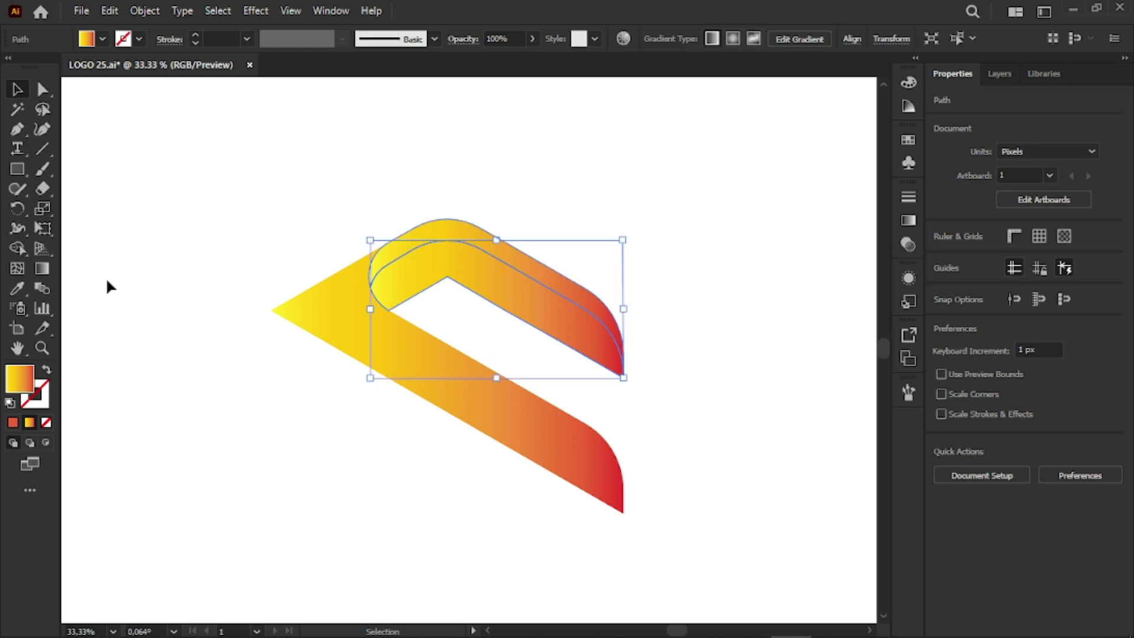
{"action": "key", "text": "g"}
{"action": "mouse_move", "coordinate": [677, 403]}
{"action": "left_mouse_down"}
{"action": "mouse_move", "coordinate": [572, 340]}
{"action": "mouse_move", "coordinate": [346, 304]}
{"action": "left_mouse_up"}
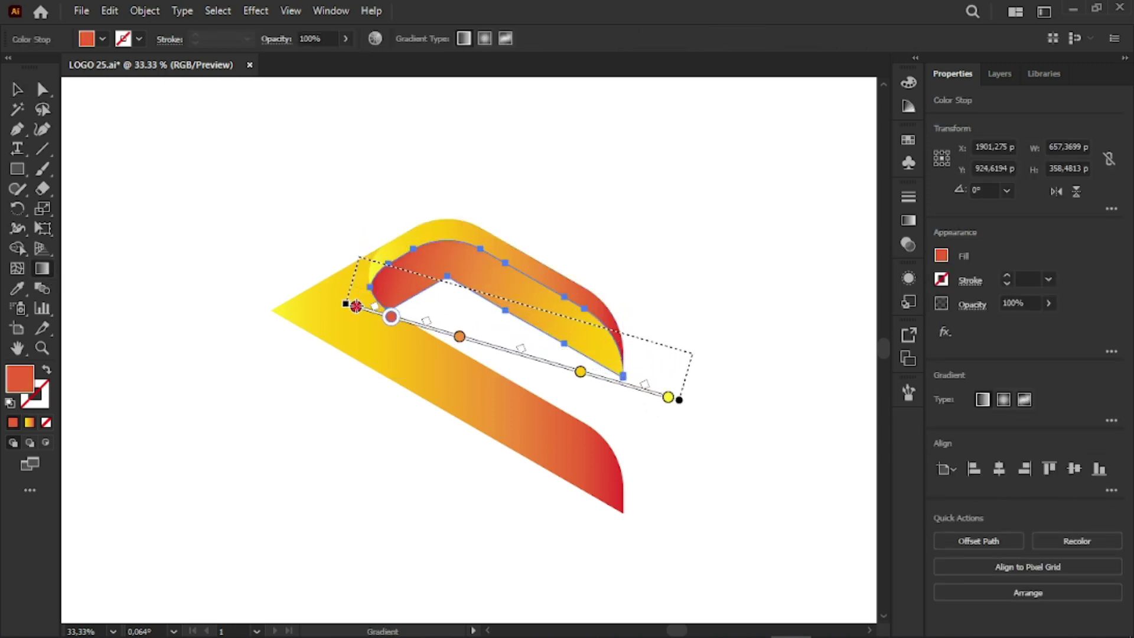
{"action": "left_click_drag", "start_coordinate": [476, 352], "coordinate": [489, 305]}
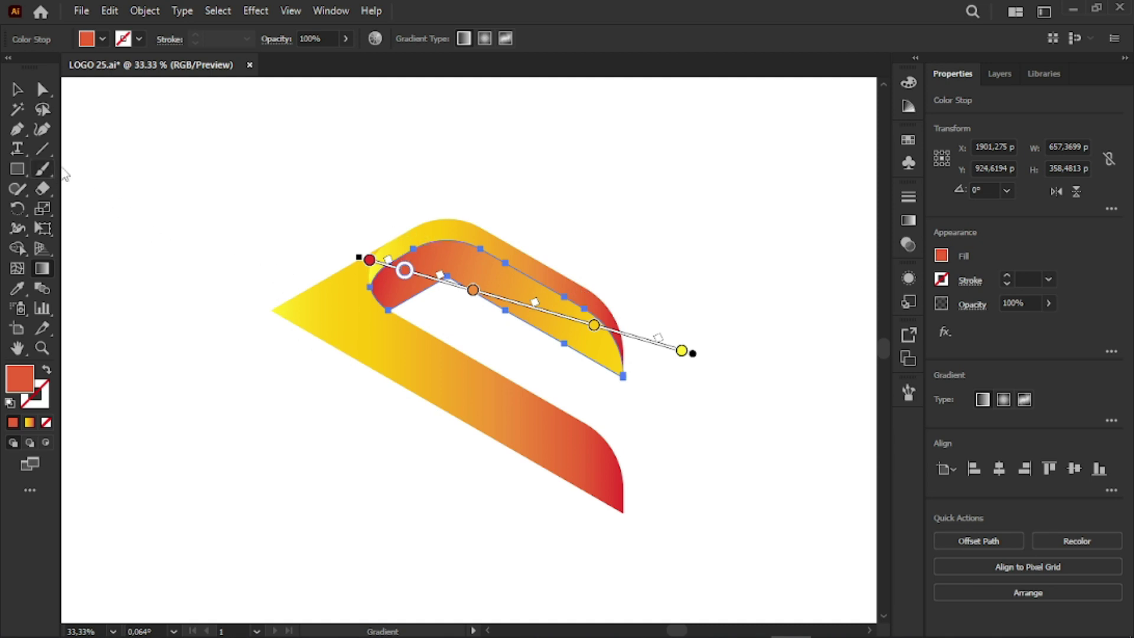
Step: Run the gradient diagonally across the outer logo shape
{"action": "key", "text": "v"}
{"action": "left_click", "coordinate": [308, 306]}
{"action": "key", "text": "g"}
{"action": "mouse_move", "coordinate": [266, 236]}
{"action": "left_mouse_down"}
{"action": "mouse_move", "coordinate": [649, 535]}
{"action": "mouse_move", "coordinate": [601, 524]}
{"action": "left_mouse_up"}
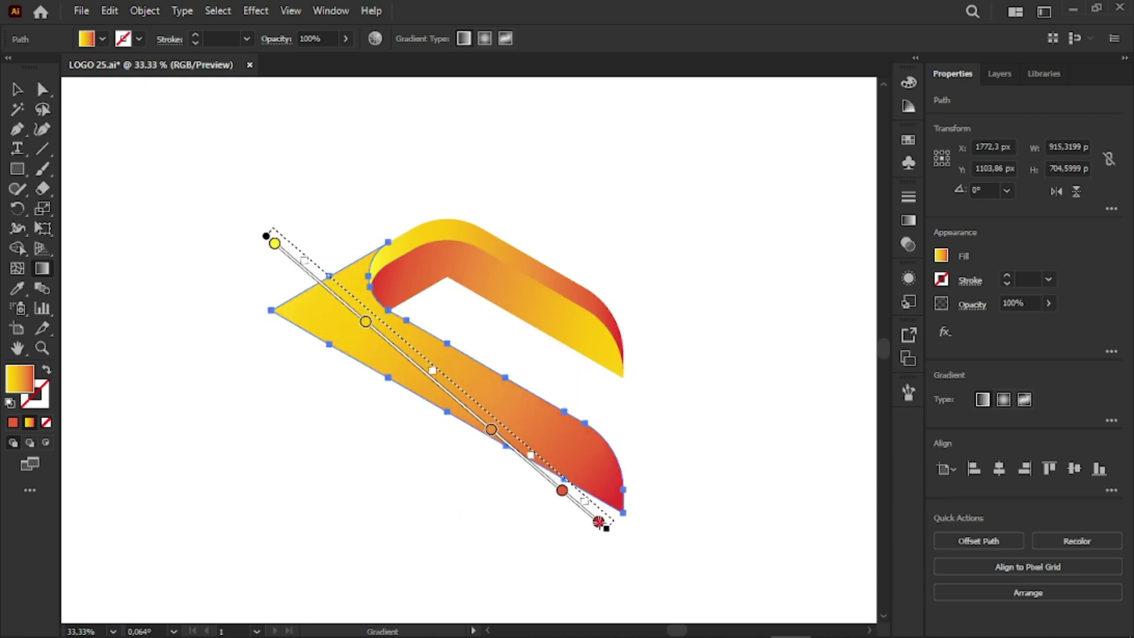
{"action": "key", "text": "v"}
{"action": "left_click", "coordinate": [172, 228]}
Step: Scroll around to review the gradient-shaded logo
{"action": "scroll", "coordinate": [434, 278], "scroll_direction": "down", "scroll_amount": 1, "text": "alt"}
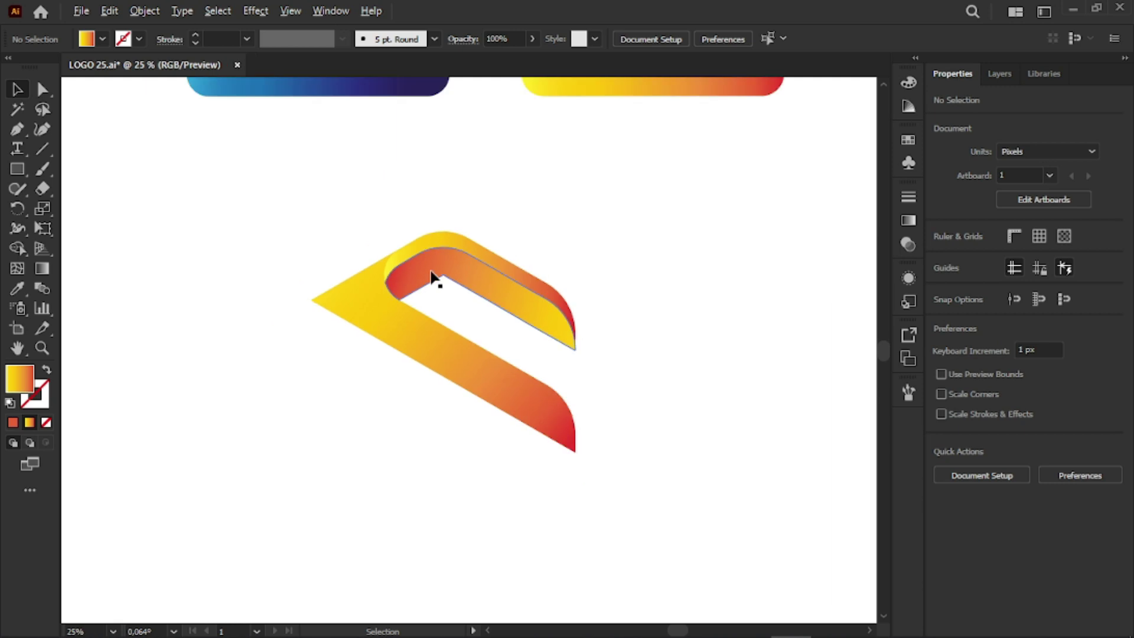
{"action": "scroll", "coordinate": [425, 355], "scroll_direction": "up", "scroll_amount": 1, "text": "alt"}
{"action": "scroll", "coordinate": [405, 258], "scroll_direction": "up", "scroll_amount": 1, "text": "alt"}
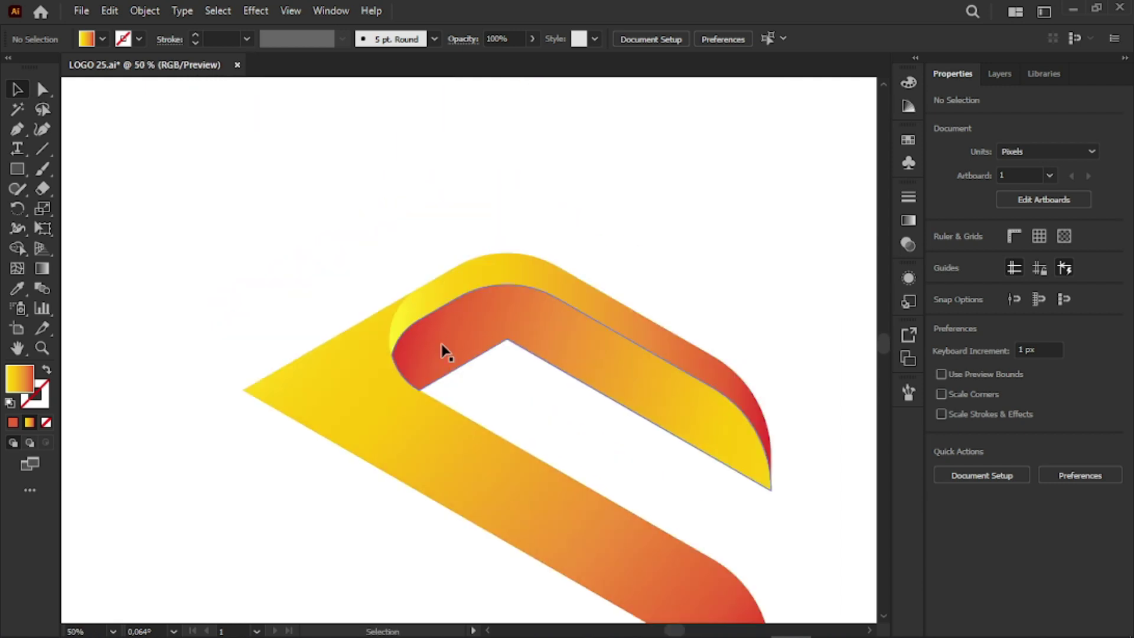
{"action": "scroll", "coordinate": [443, 349], "scroll_direction": "up", "scroll_amount": 1, "text": "alt"}
{"action": "scroll", "coordinate": [502, 423], "scroll_direction": "down", "scroll_amount": 2}
{"action": "scroll", "coordinate": [502, 361], "scroll_direction": "down", "scroll_amount": 1}
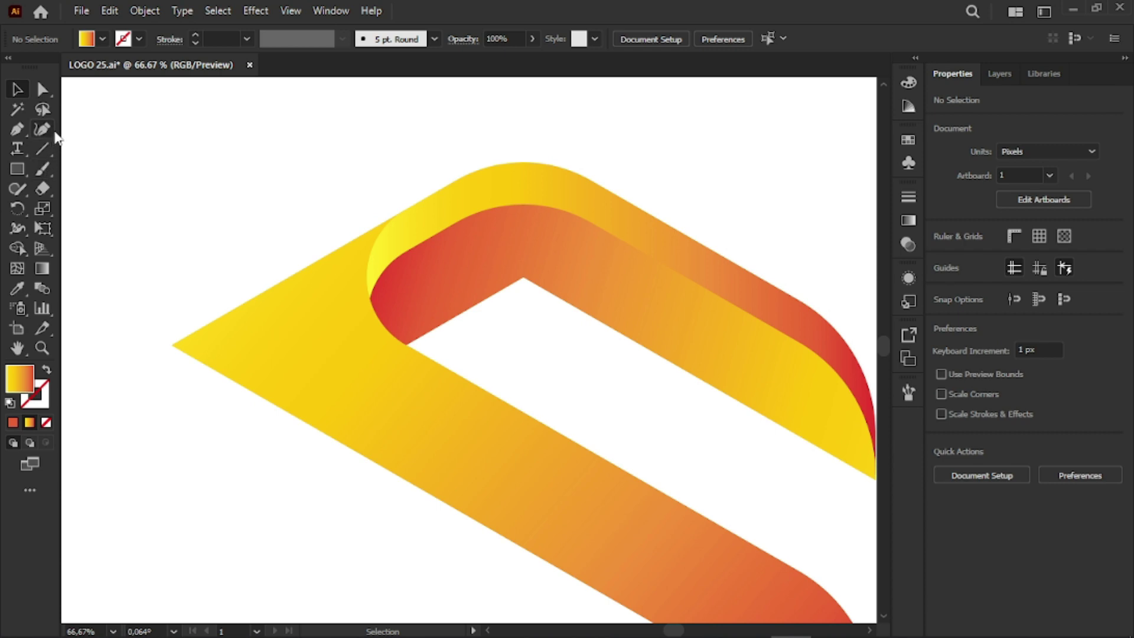
{"action": "left_click", "coordinate": [18, 128]}
Step: Draw a closed fold flap with one curved edge over the logo's left bend
{"action": "left_click", "coordinate": [423, 198]}
{"action": "left_click_drag", "start_coordinate": [443, 325], "coordinate": [493, 356]}
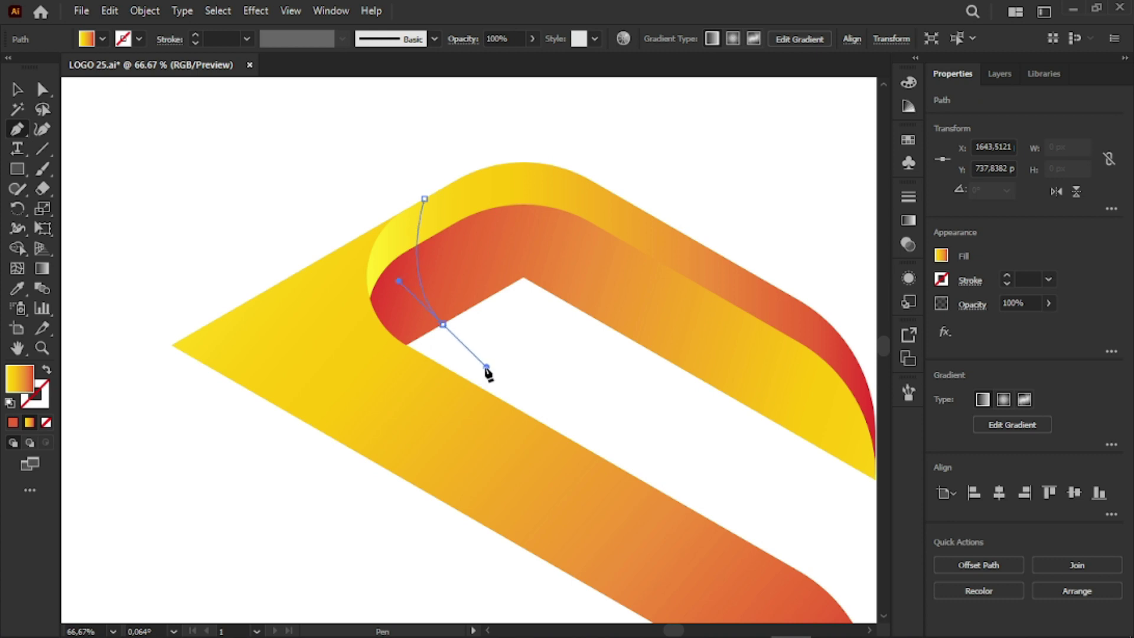
{"action": "left_click_drag", "start_coordinate": [305, 468], "coordinate": [251, 223]}
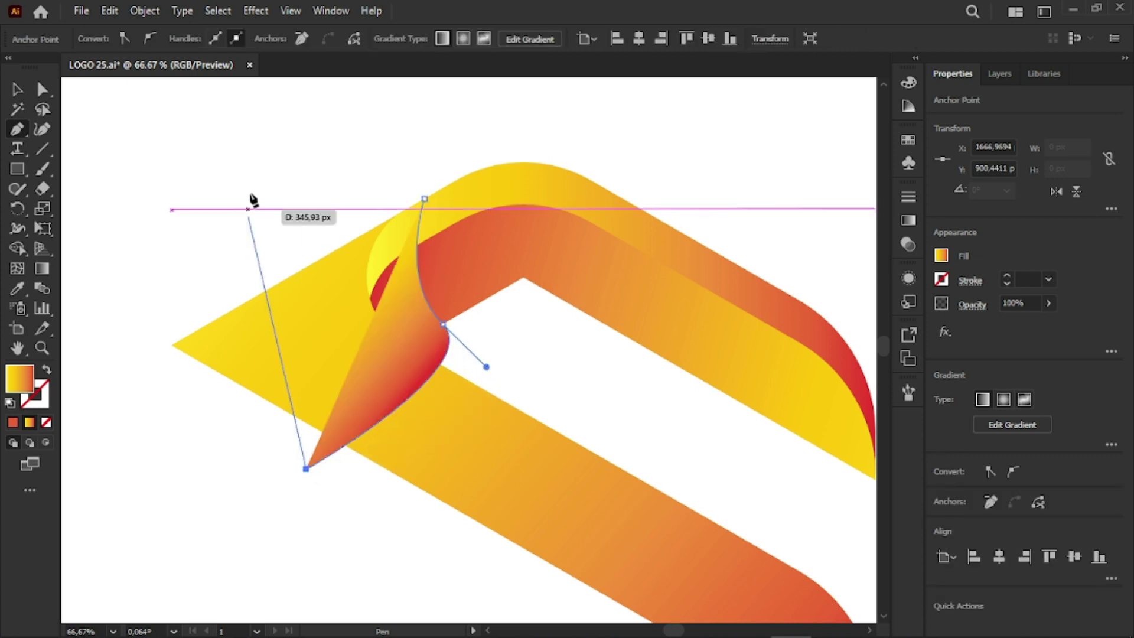
{"action": "left_click", "coordinate": [252, 190]}
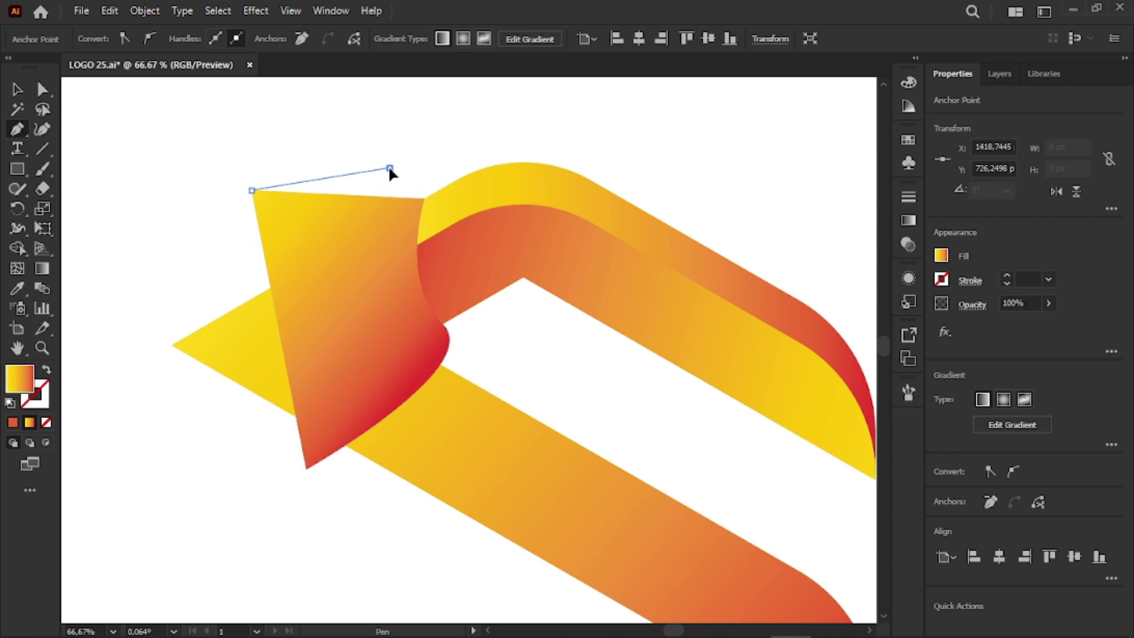
{"action": "left_click", "coordinate": [390, 168]}
{"action": "left_click", "coordinate": [425, 200]}
{"action": "left_click", "coordinate": [17, 88]}
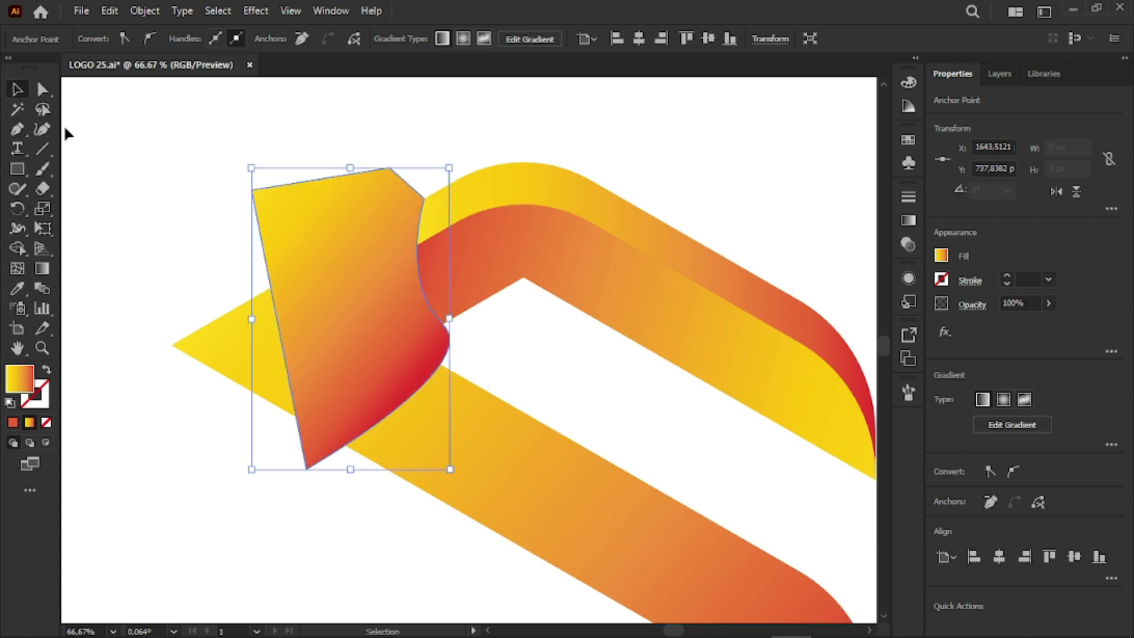
{"action": "left_click", "coordinate": [174, 196]}
{"action": "key", "text": "ctrl+minus"}
{"action": "key", "text": "ctrl+minus"}
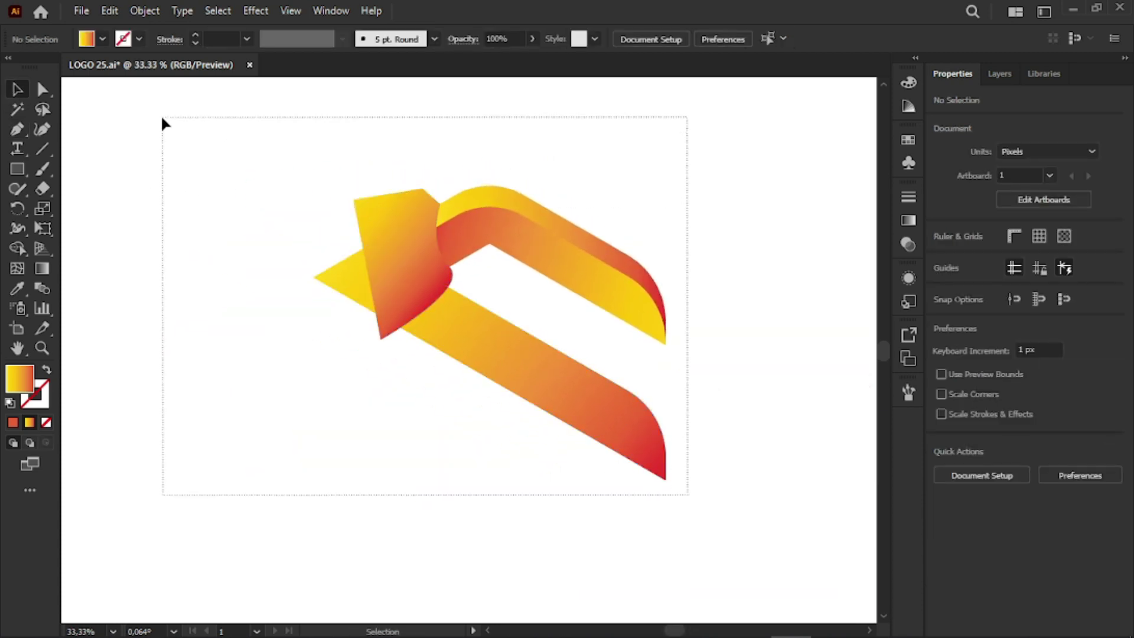
Step: Merge the arrowhead pieces into the lower band and remove the leftover triangle and top piece
{"action": "left_click", "coordinate": [412, 240]}
{"action": "scroll", "coordinate": [406, 233], "scroll_direction": "up", "scroll_amount": 2}
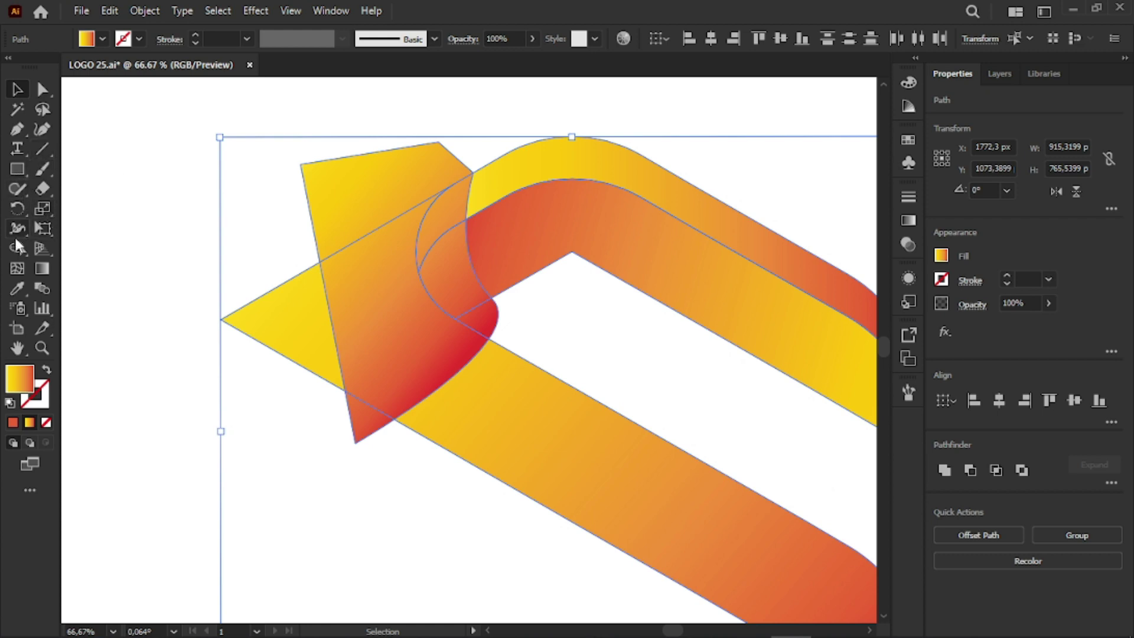
{"action": "left_click", "coordinate": [19, 289]}
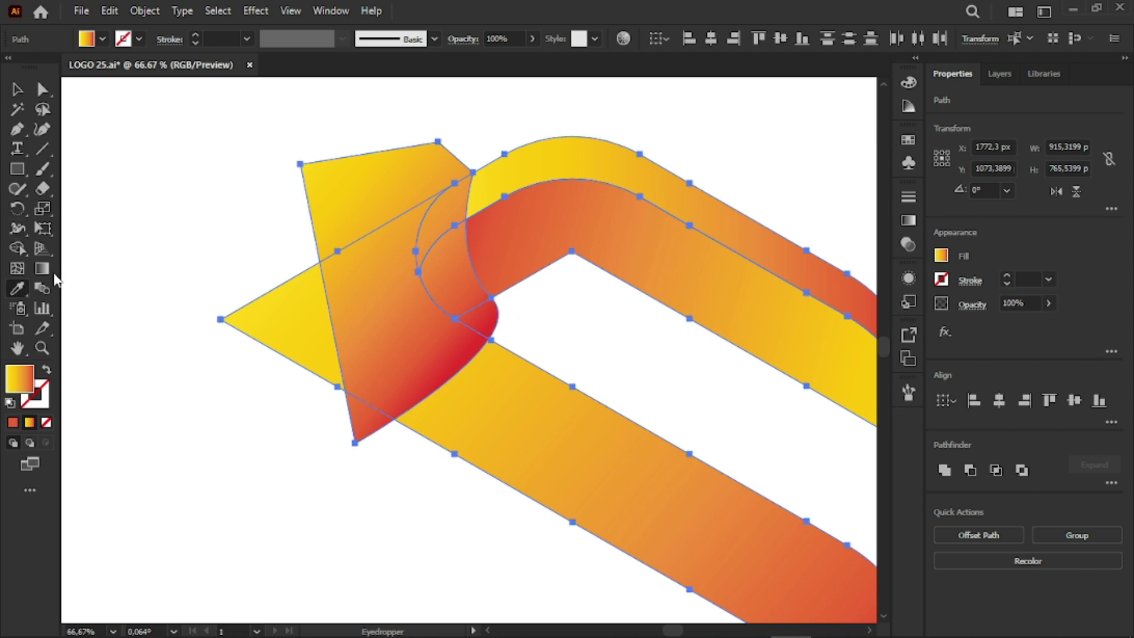
{"action": "left_click", "coordinate": [17, 248]}
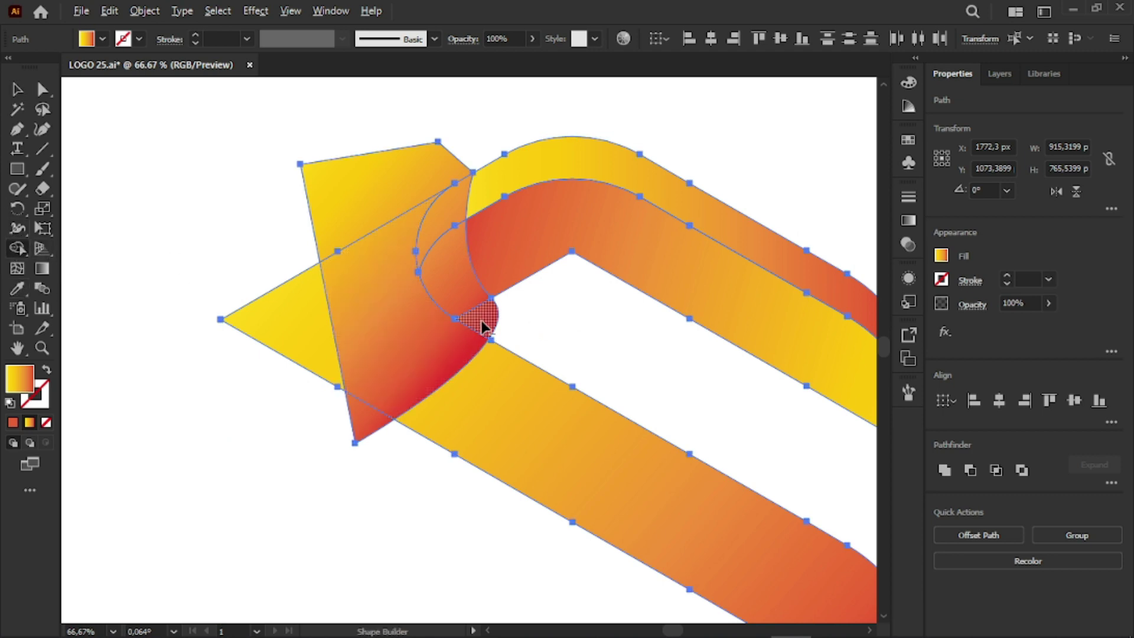
{"action": "left_click_drag", "start_coordinate": [480, 320], "coordinate": [323, 360]}
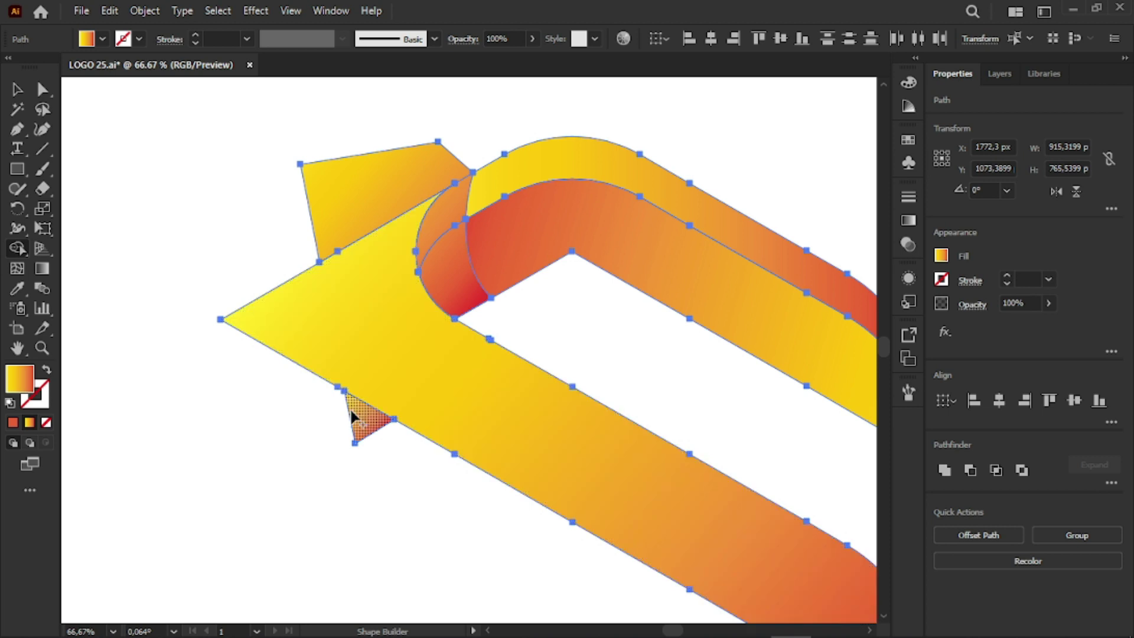
{"action": "left_click", "coordinate": [354, 422], "text": "alt"}
{"action": "left_click", "coordinate": [348, 175], "text": "alt"}
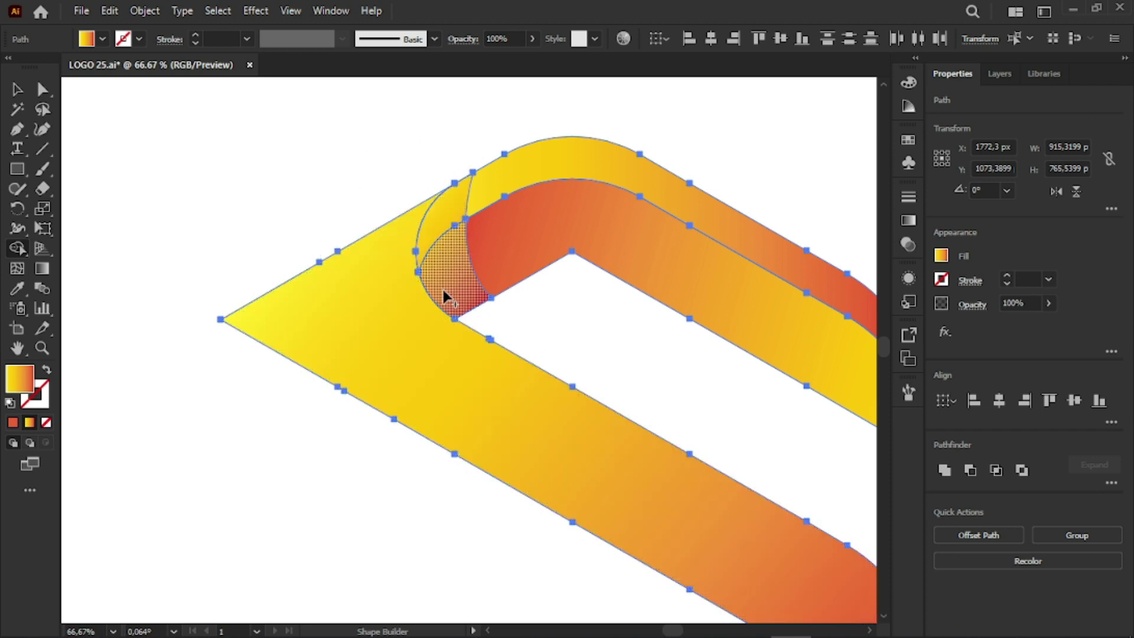
Step: Separate the small curved crescent at the bend and copy it to the logo's left
{"action": "left_click", "coordinate": [465, 298]}
{"action": "left_click", "coordinate": [17, 89]}
{"action": "left_click", "coordinate": [118, 172]}
{"action": "left_click", "coordinate": [459, 259]}
{"action": "left_click", "coordinate": [592, 342]}
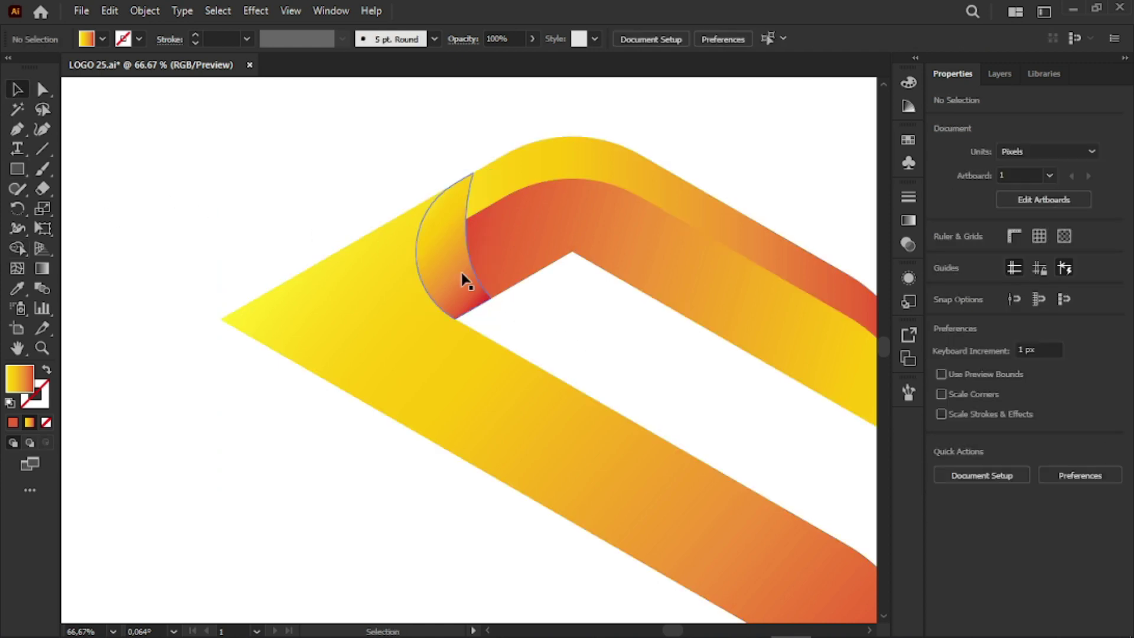
{"action": "left_click_drag", "start_coordinate": [462, 272], "coordinate": [132, 273]}
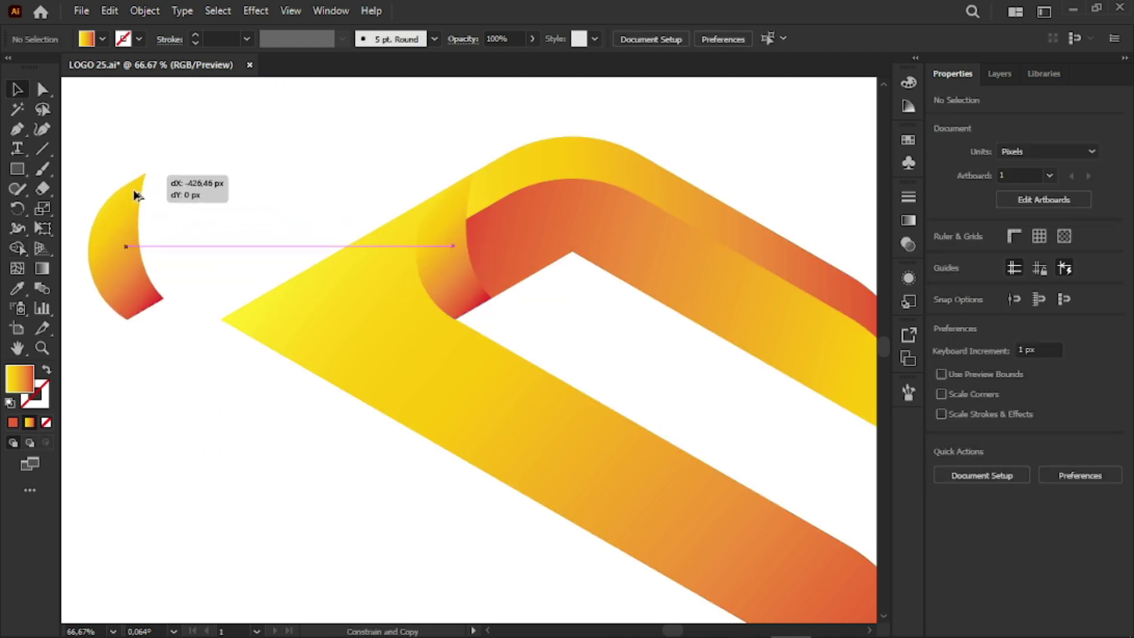
Step: Select the yellow ribbon shapes and split the inner bend into separate curved pieces
{"action": "left_click", "coordinate": [441, 243]}
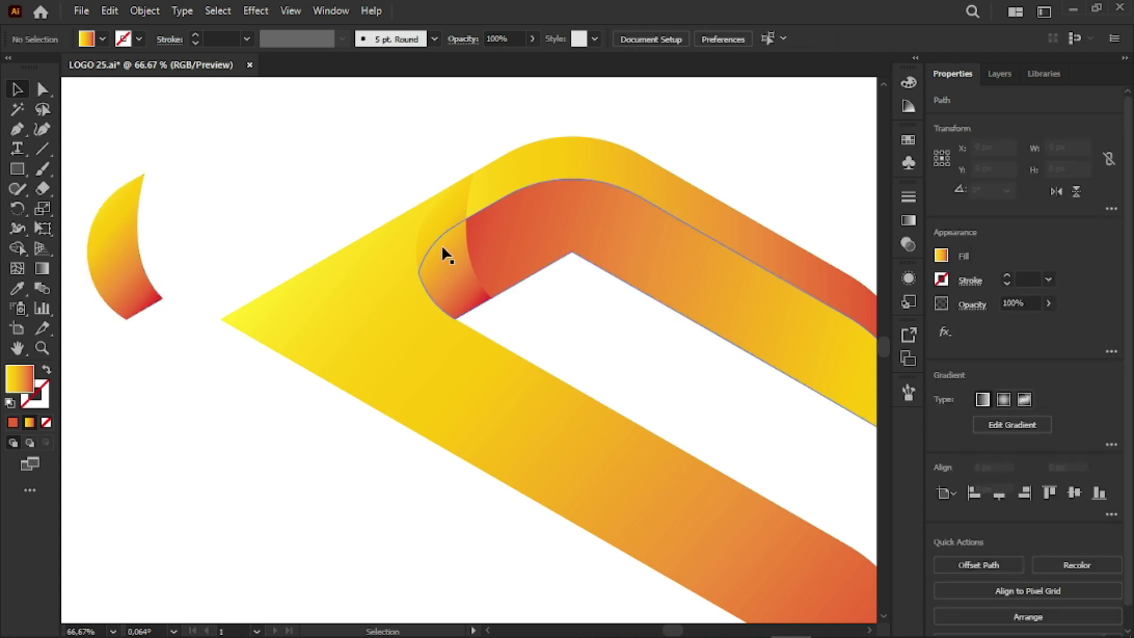
{"action": "left_click", "coordinate": [555, 330]}
{"action": "left_click_drag", "start_coordinate": [317, 144], "coordinate": [625, 369]}
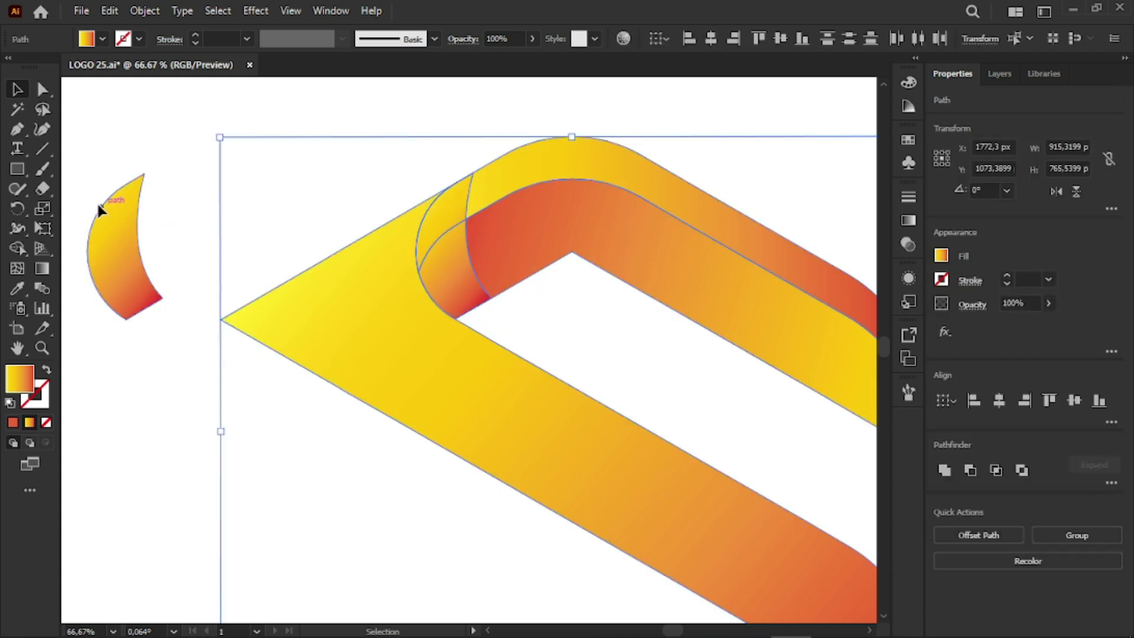
{"action": "left_click", "coordinate": [24, 248]}
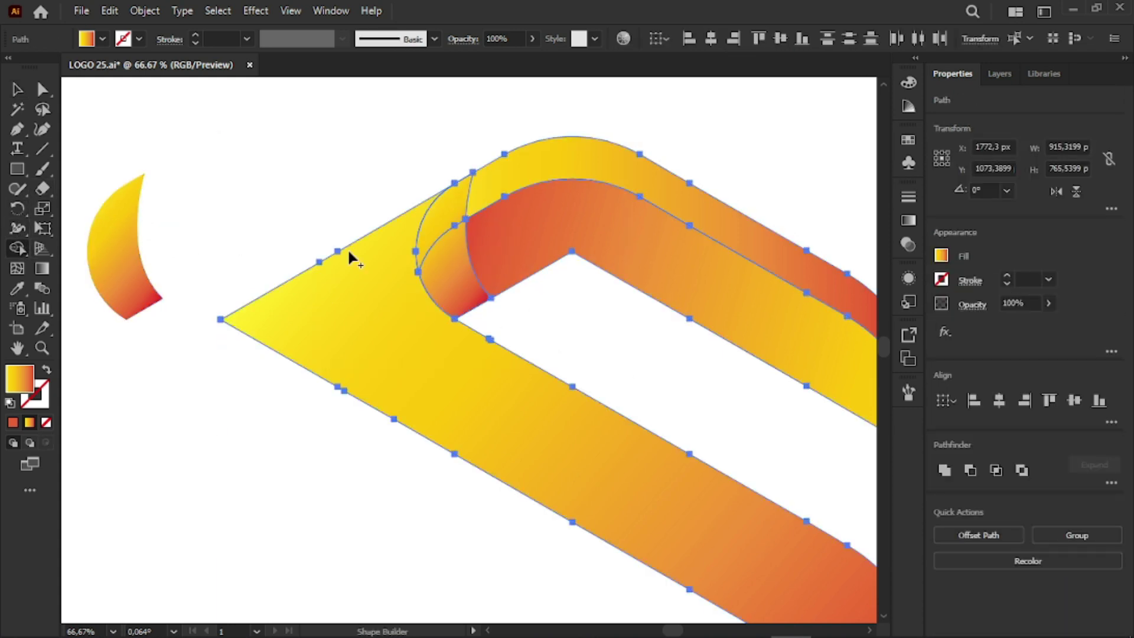
{"action": "left_click", "coordinate": [457, 265]}
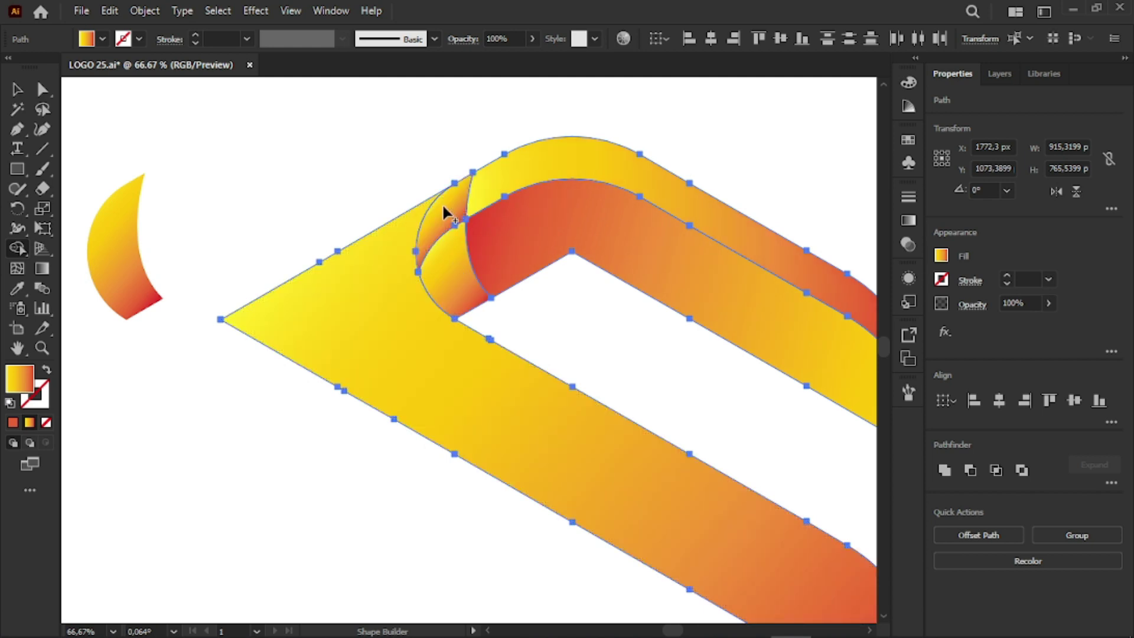
Step: Zoom out over the logo and select the upper curved piece at the bend
{"action": "left_click", "coordinate": [17, 89]}
{"action": "left_click", "coordinate": [238, 140]}
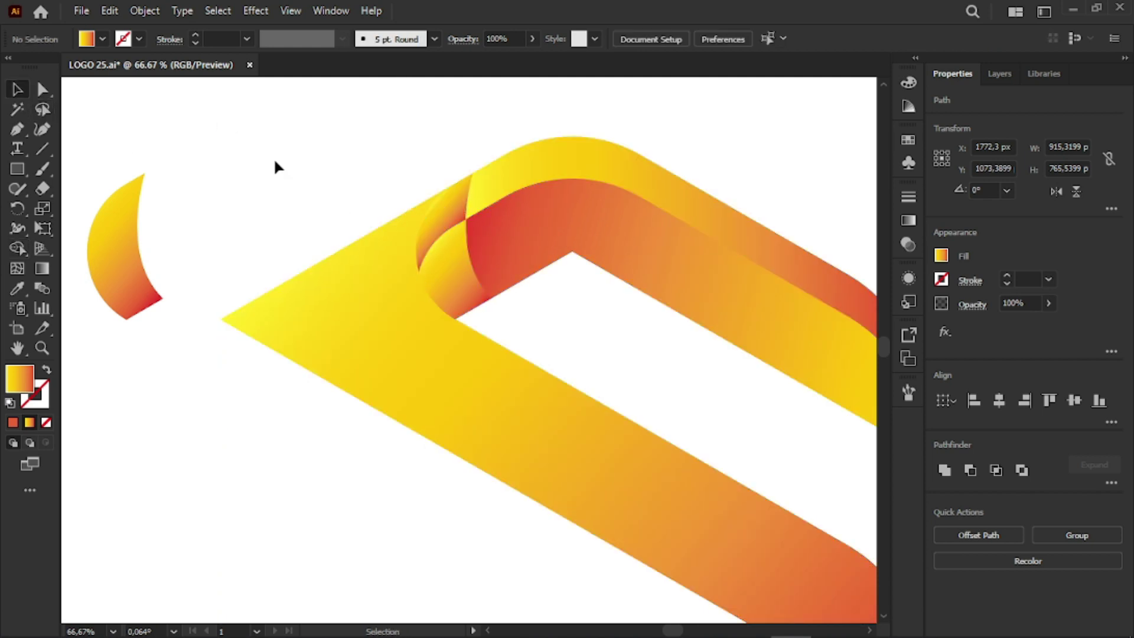
{"action": "key", "text": "ctrl+minus"}
{"action": "key", "text": "ctrl+minus"}
{"action": "scroll", "coordinate": [435, 258], "scroll_direction": "up", "scroll_amount": 1}
{"action": "scroll", "coordinate": [518, 355], "scroll_direction": "up", "scroll_amount": 1}
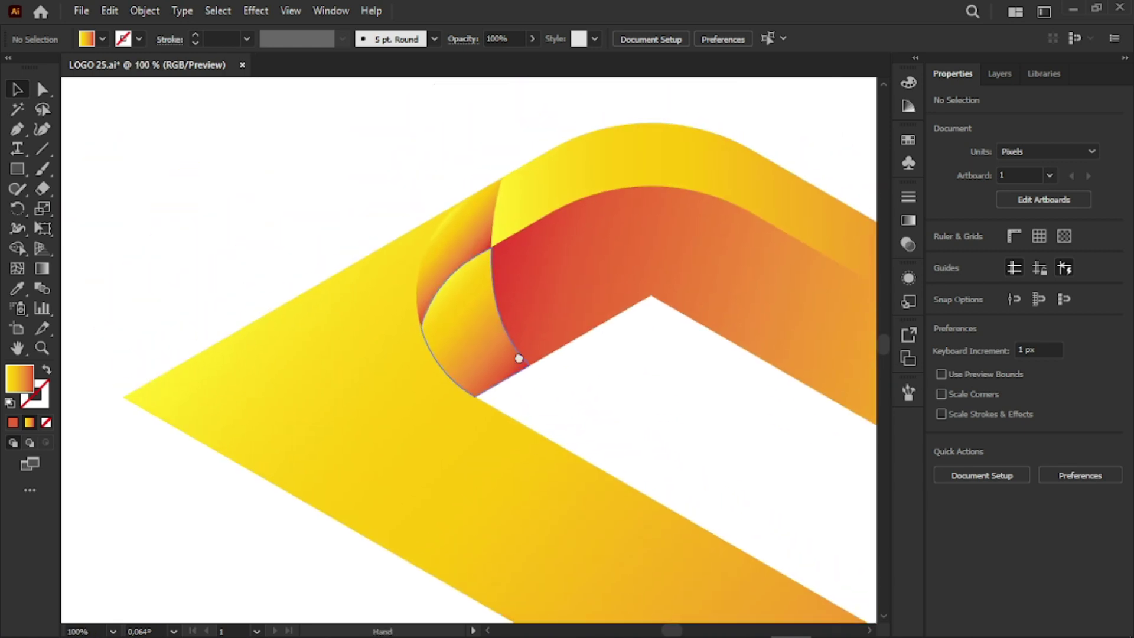
{"action": "left_click", "coordinate": [474, 210]}
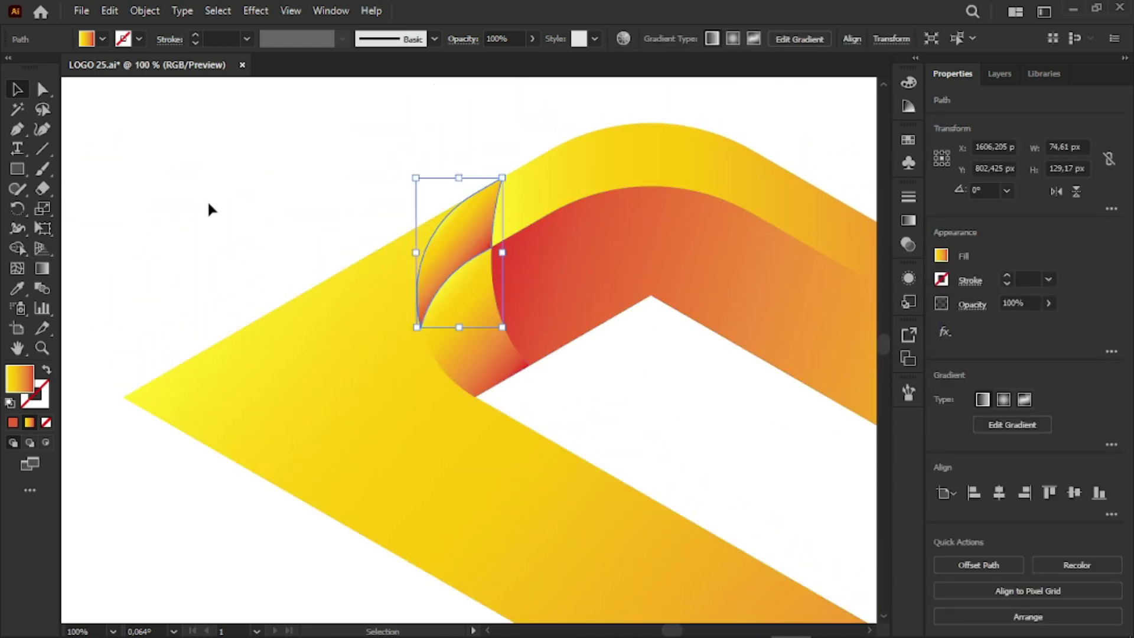
{"action": "key", "text": "Delete"}
Step: Angle the upper ribbon band's gradient diagonally from the bend down the band
{"action": "left_click", "coordinate": [562, 243]}
{"action": "scroll", "coordinate": [590, 271], "scroll_direction": "down", "scroll_amount": 2}
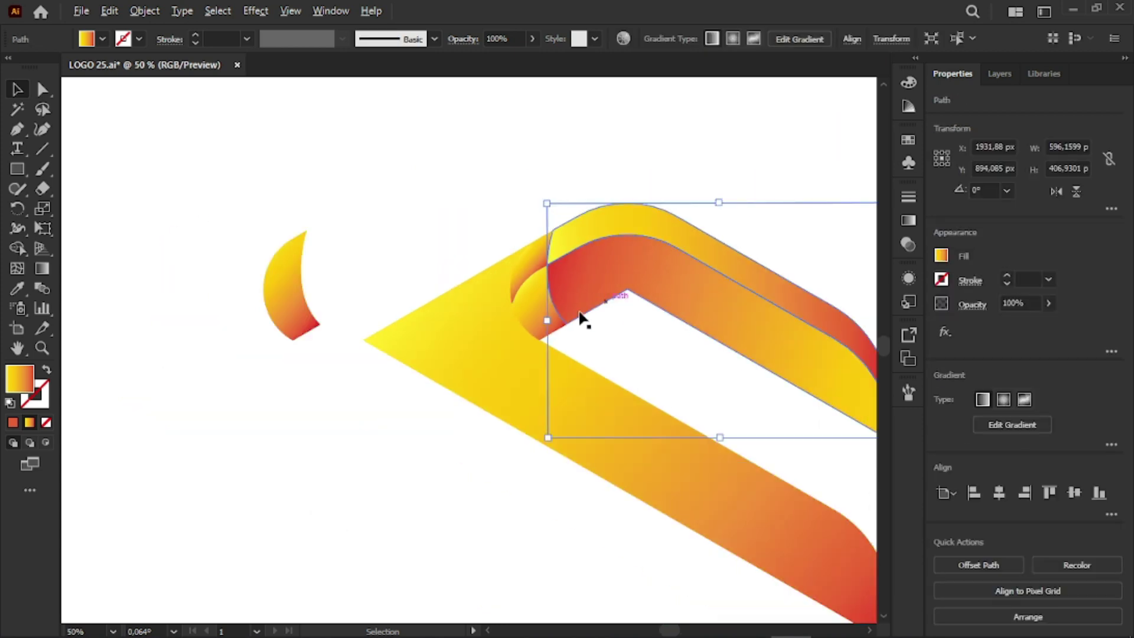
{"action": "left_click", "coordinate": [43, 269]}
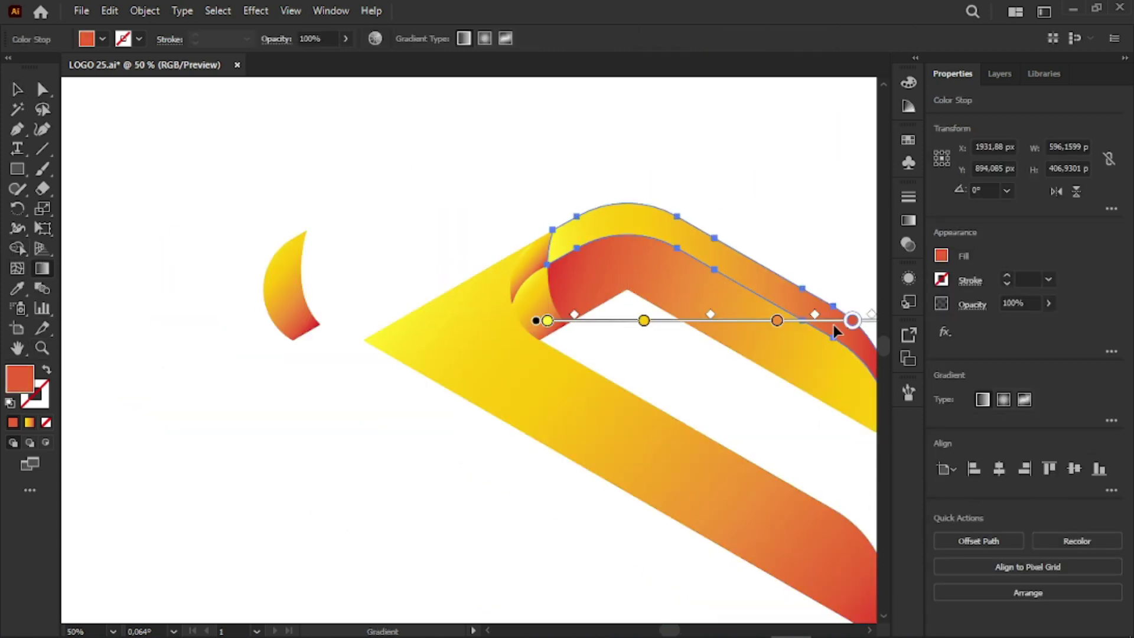
{"action": "left_click_drag", "start_coordinate": [872, 357], "coordinate": [499, 269]}
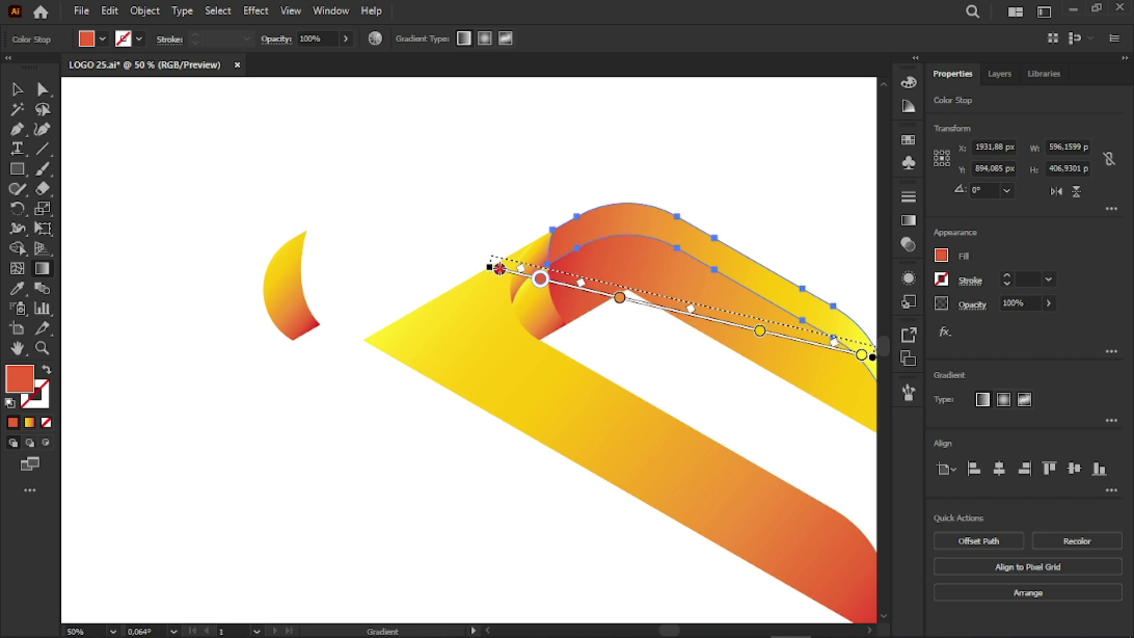
{"action": "left_click_drag", "start_coordinate": [499, 269], "coordinate": [498, 258]}
{"action": "left_click", "coordinate": [16, 90]}
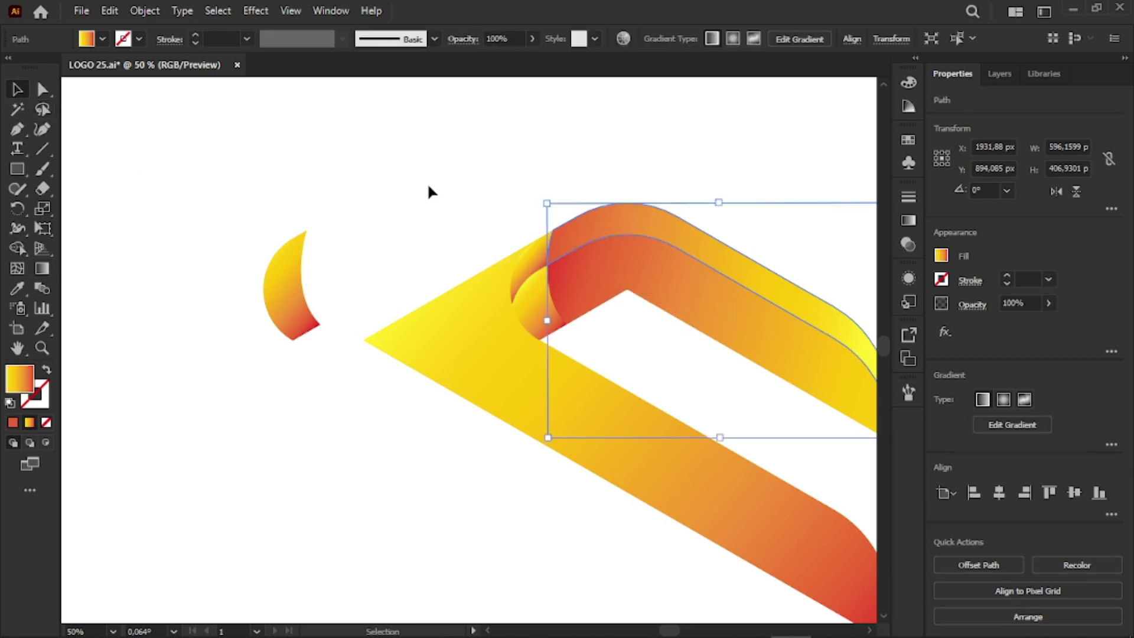
{"action": "left_click", "coordinate": [427, 183]}
Step: Make the upper bend crescent's gradient run red to yellow diagonally
{"action": "key", "text": "ctrl+plus"}
{"action": "scroll", "coordinate": [483, 328], "scroll_direction": "up", "scroll_amount": 1}
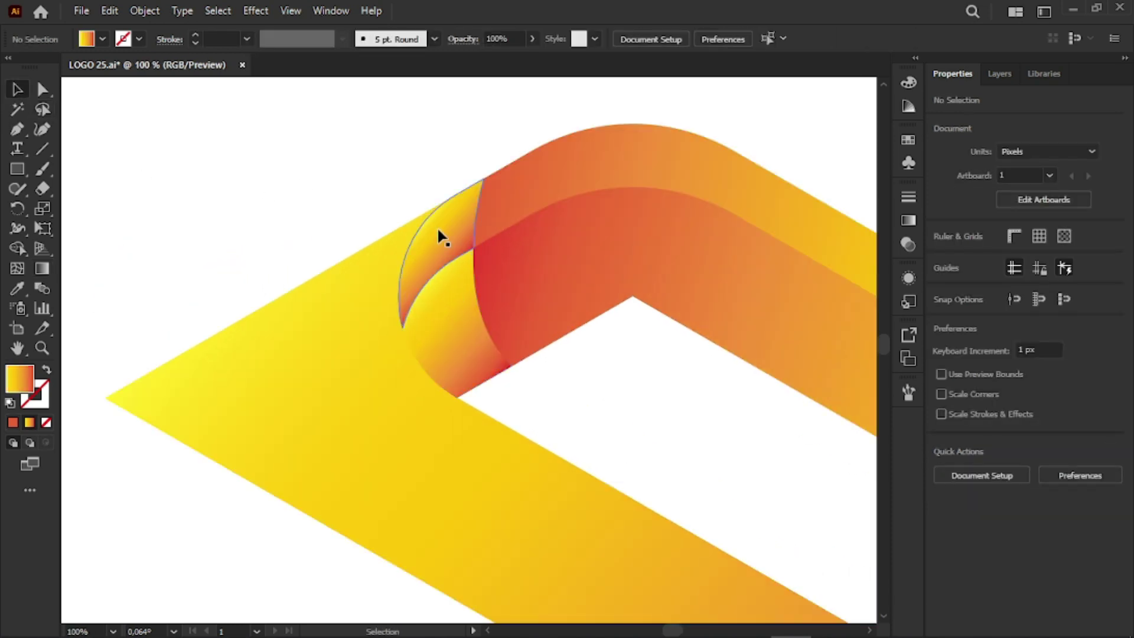
{"action": "left_click", "coordinate": [437, 222]}
{"action": "left_click", "coordinate": [16, 249]}
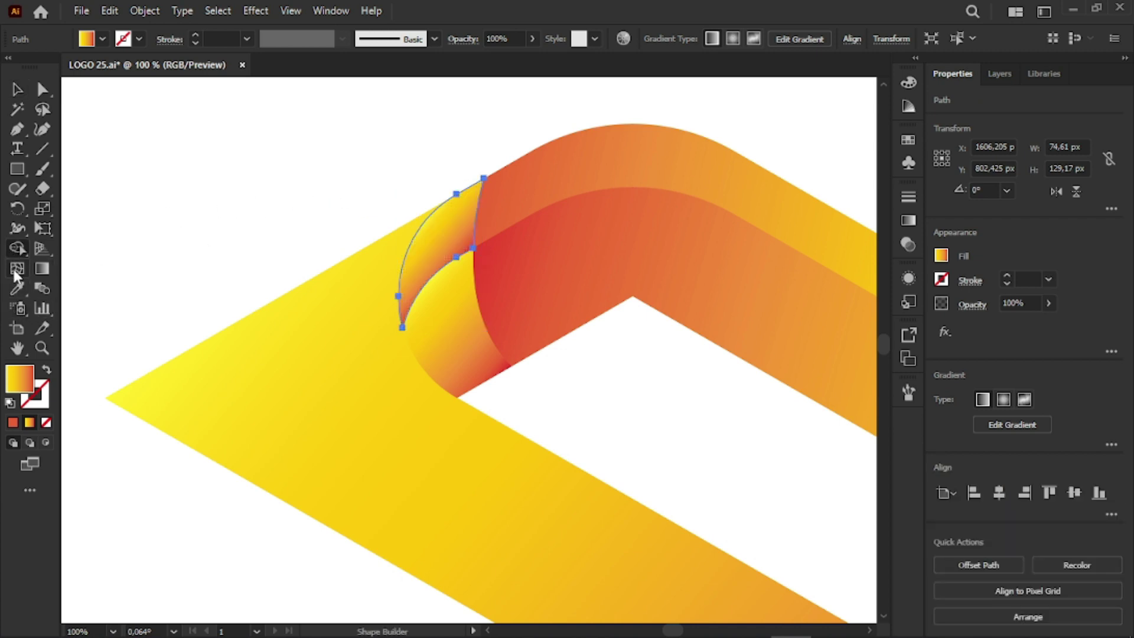
{"action": "left_click", "coordinate": [45, 270]}
{"action": "left_click_drag", "start_coordinate": [405, 222], "coordinate": [425, 273]}
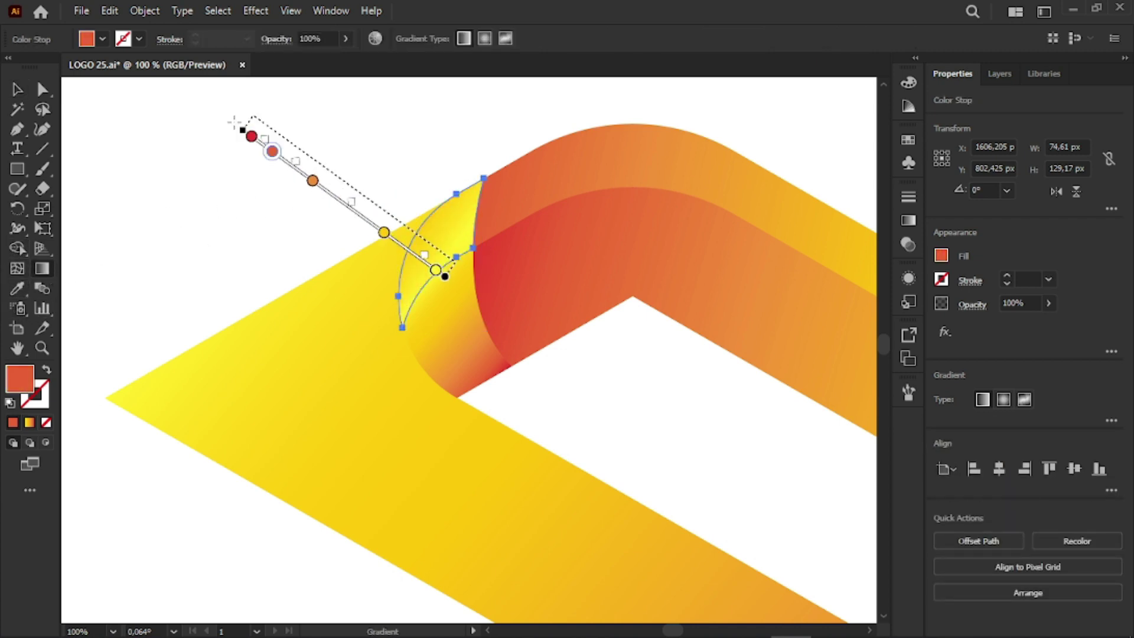
{"action": "left_click_drag", "start_coordinate": [600, 420], "coordinate": [371, 189]}
{"action": "key", "text": "v"}
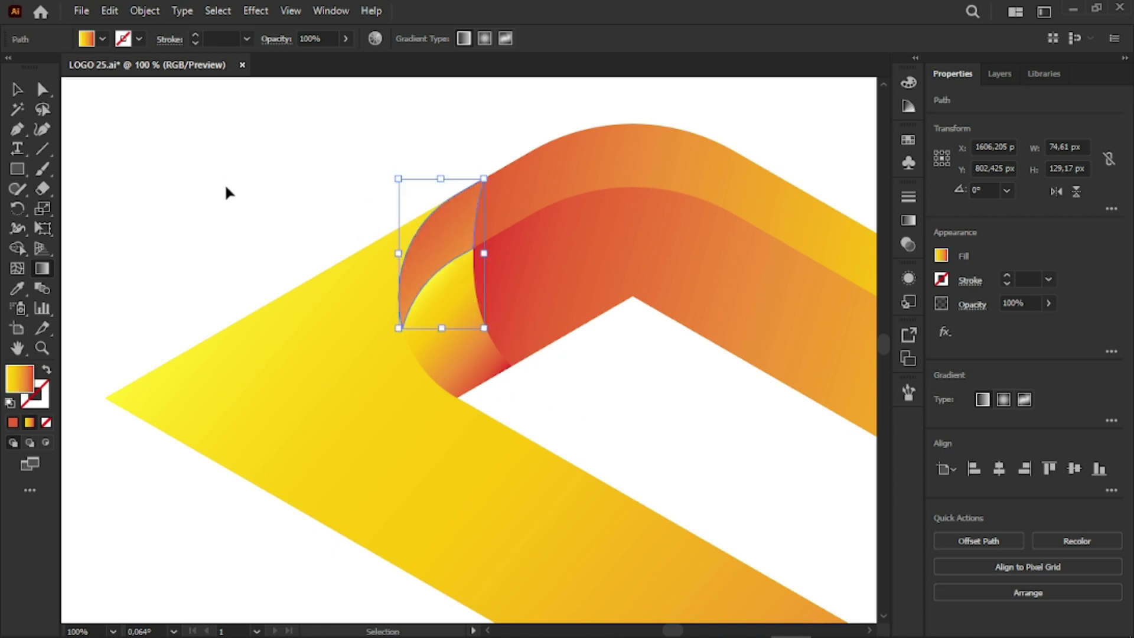
{"action": "left_click", "coordinate": [225, 190]}
Step: Angle the lower crescent's gradient toward its left edge, then select the spare crescent
{"action": "left_click", "coordinate": [459, 313]}
{"action": "key", "text": "g"}
{"action": "mouse_move", "coordinate": [621, 430]}
{"action": "left_mouse_down"}
{"action": "mouse_move", "coordinate": [397, 335]}
{"action": "mouse_move", "coordinate": [312, 327]}
{"action": "left_mouse_up"}
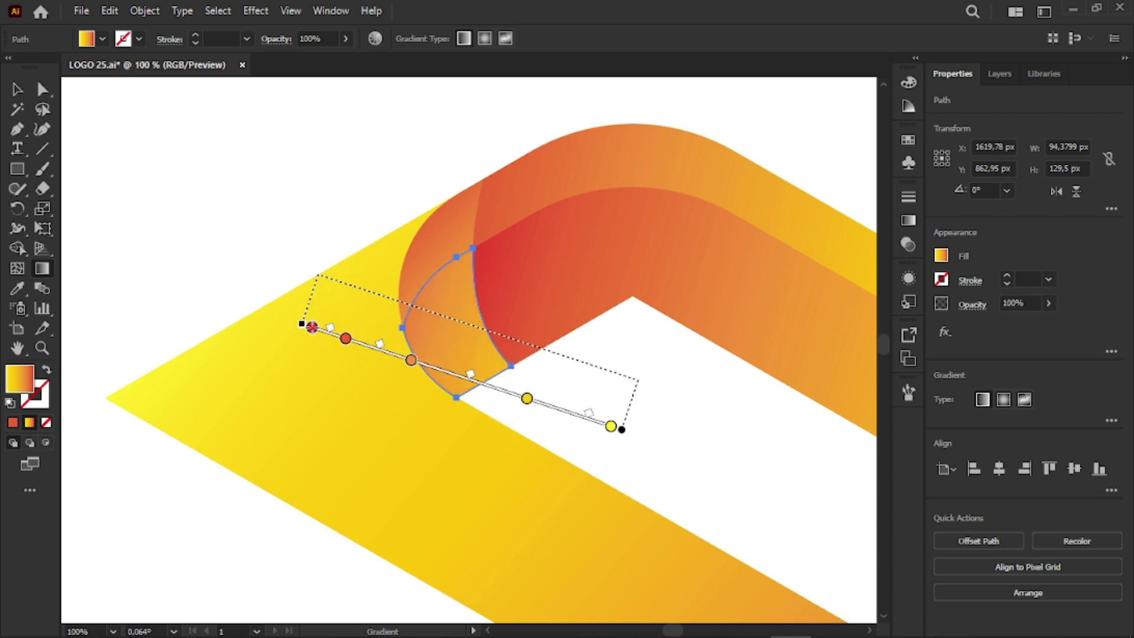
{"action": "key", "text": "v"}
{"action": "key", "text": "ctrl+shift+a"}
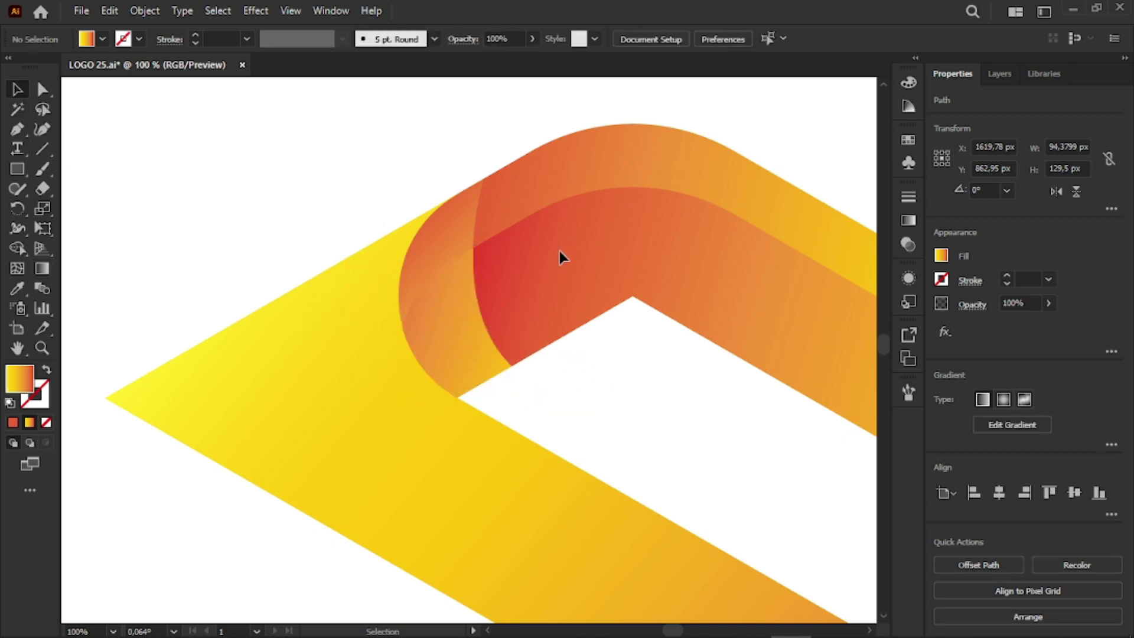
{"action": "scroll", "coordinate": [560, 254], "scroll_direction": "down", "scroll_amount": 3}
{"action": "left_click_drag", "start_coordinate": [631, 330], "coordinate": [541, 329]}
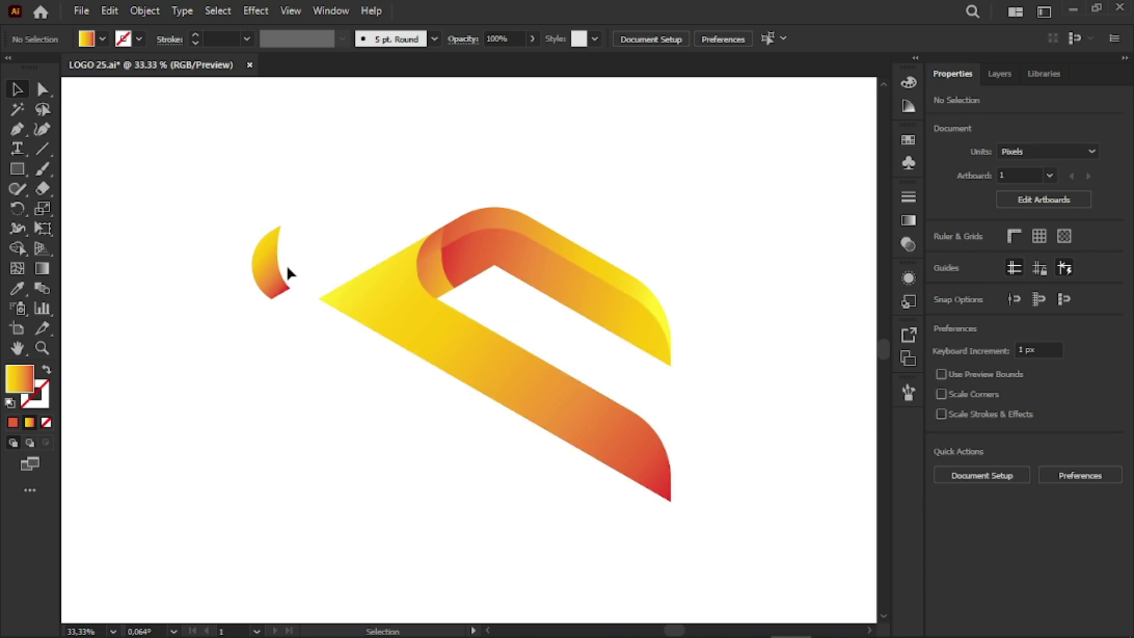
{"action": "left_click", "coordinate": [273, 276]}
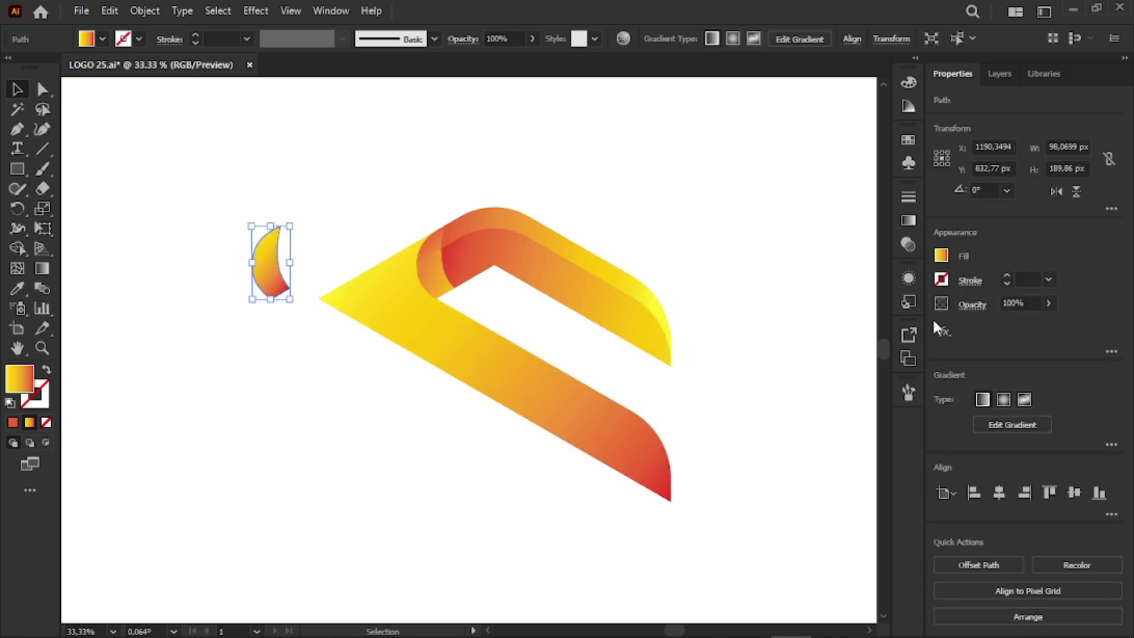
Step: Fill the crescent with a dark red swatch and move it onto the upper inner bend
{"action": "left_click", "coordinate": [941, 257]}
{"action": "left_click", "coordinate": [879, 321]}
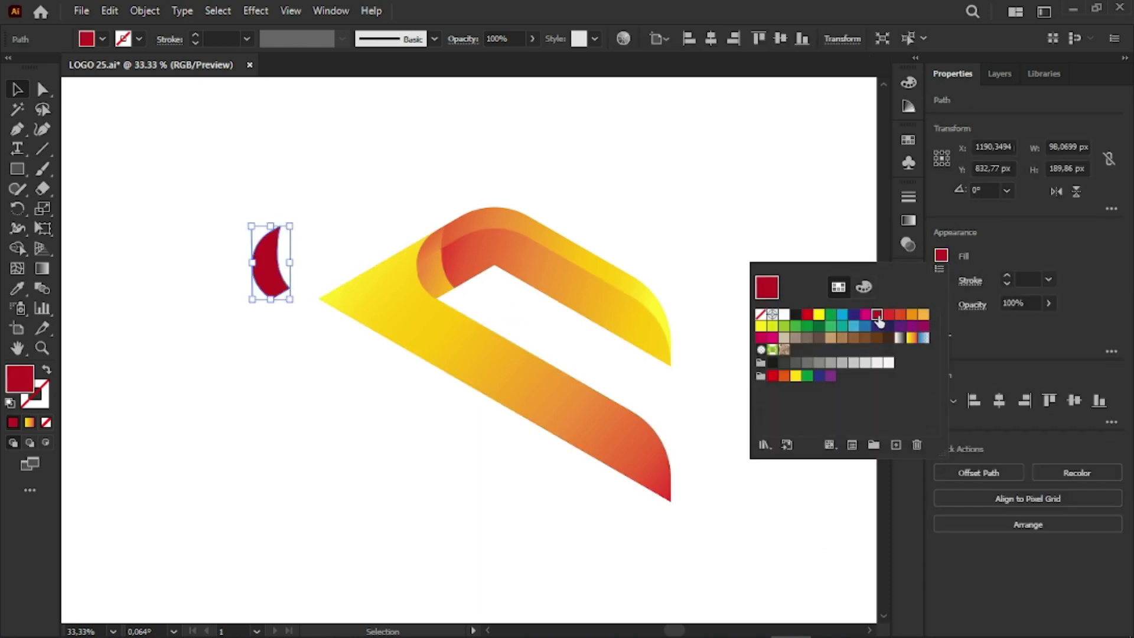
{"action": "left_click_drag", "start_coordinate": [279, 266], "coordinate": [444, 266]}
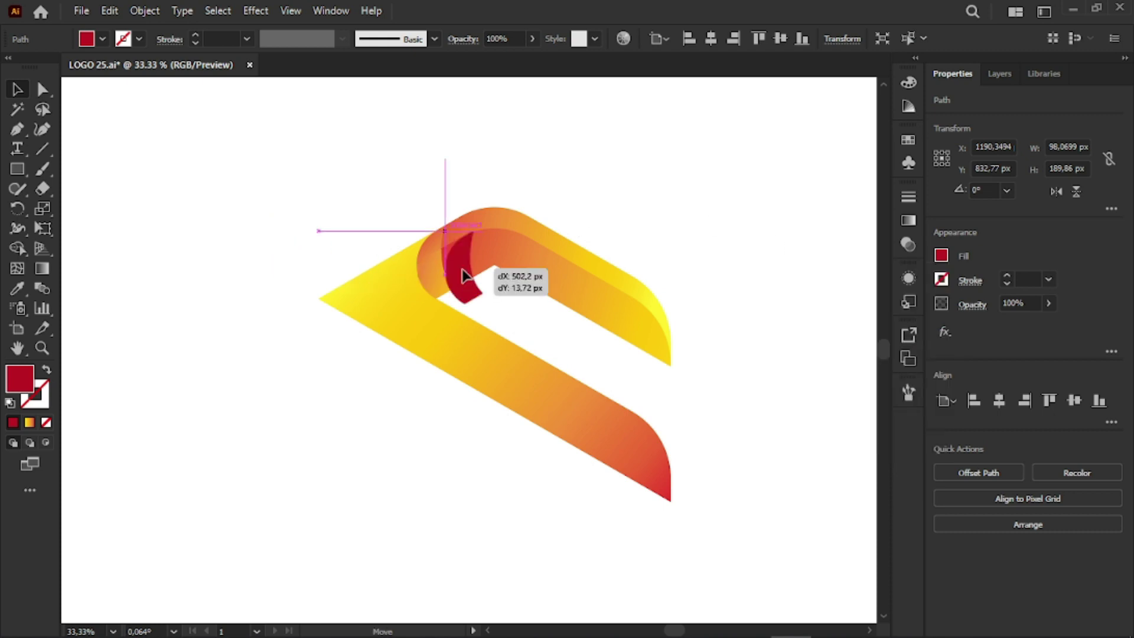
{"action": "left_click", "coordinate": [657, 224]}
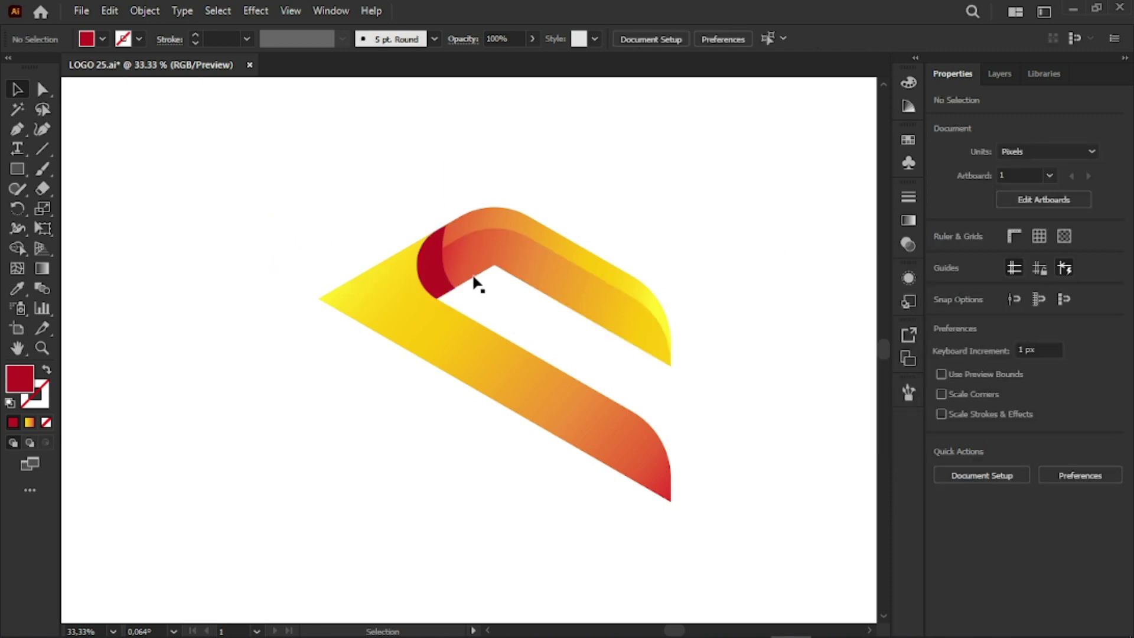
Step: Set the red crescent's opacity to 70%
{"action": "left_click", "coordinate": [425, 271]}
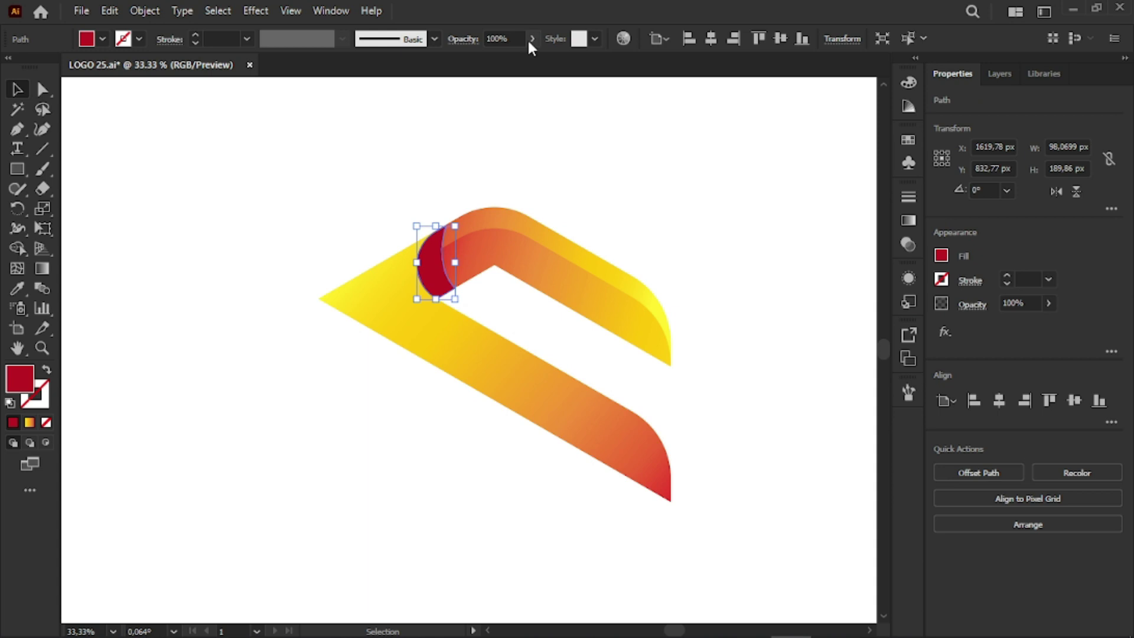
{"action": "left_click", "coordinate": [499, 38]}
{"action": "type", "text": "70"}
{"action": "key", "text": "Return"}
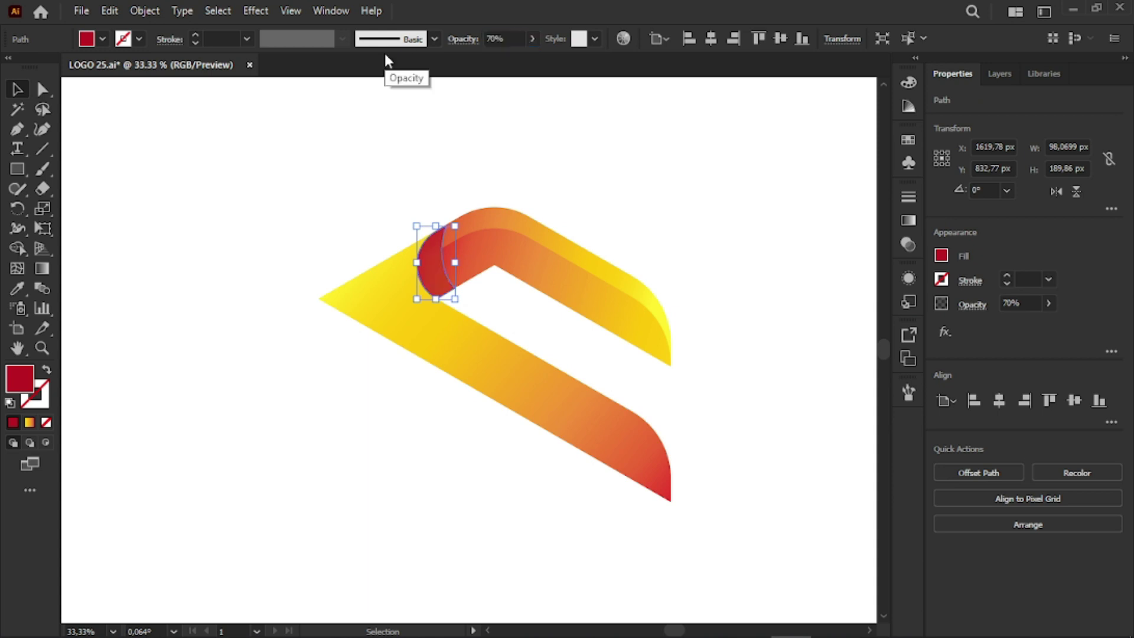
{"action": "left_click", "coordinate": [341, 180]}
{"action": "scroll", "coordinate": [512, 275], "scroll_direction": "up", "scroll_amount": 2}
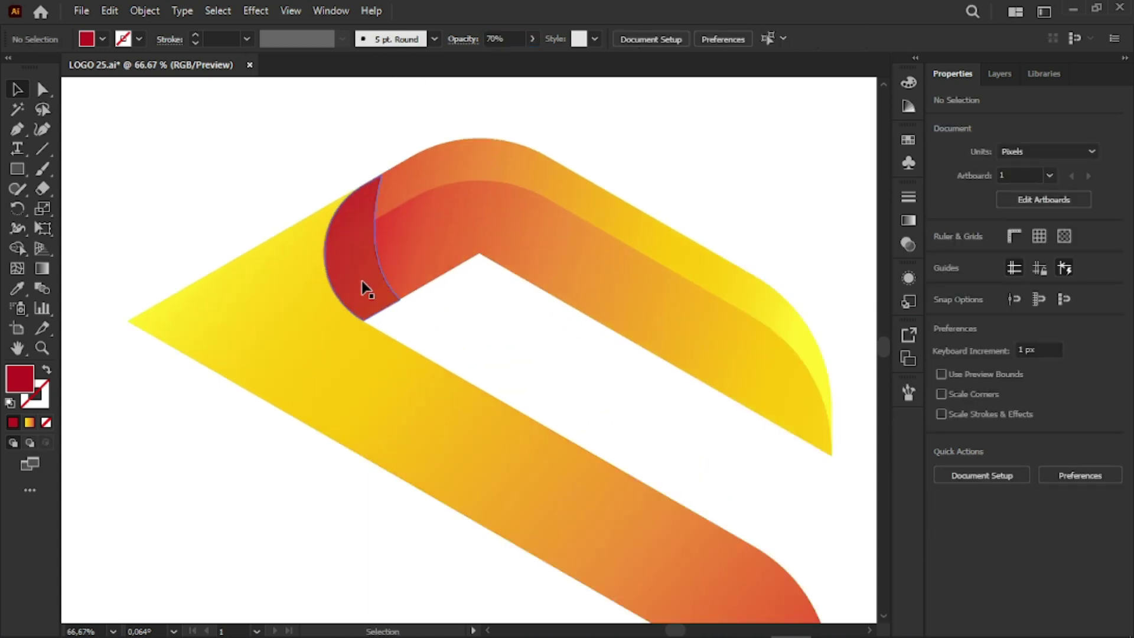
Step: Lower the crescent's opacity to 40% and nudge it slightly left
{"action": "left_click", "coordinate": [349, 248]}
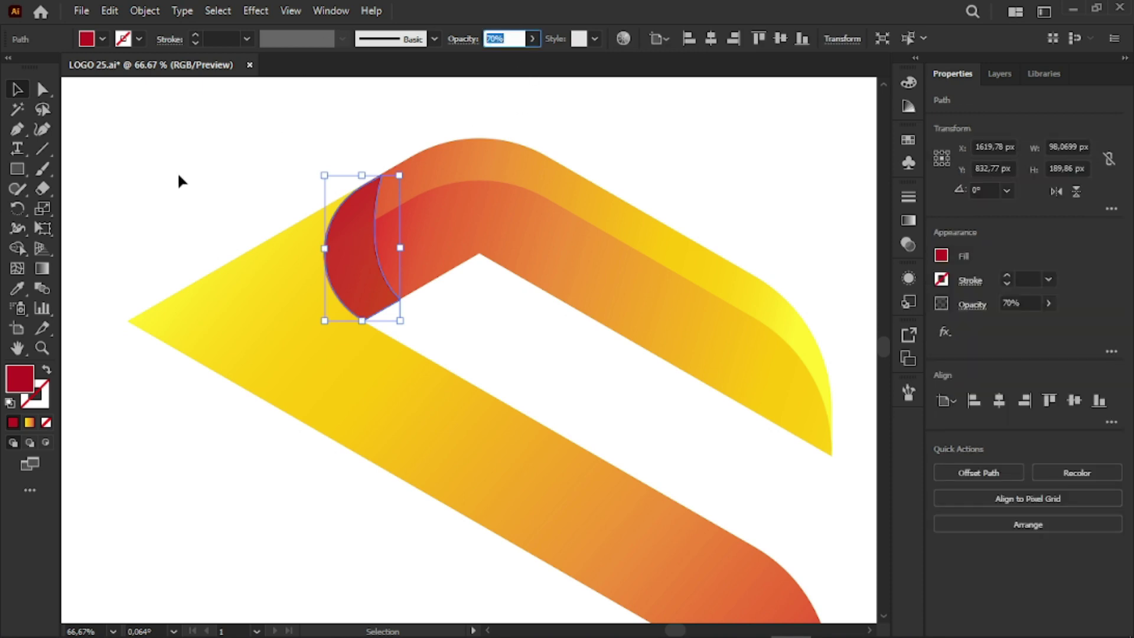
{"action": "type", "text": "40"}
{"action": "key", "text": "Return"}
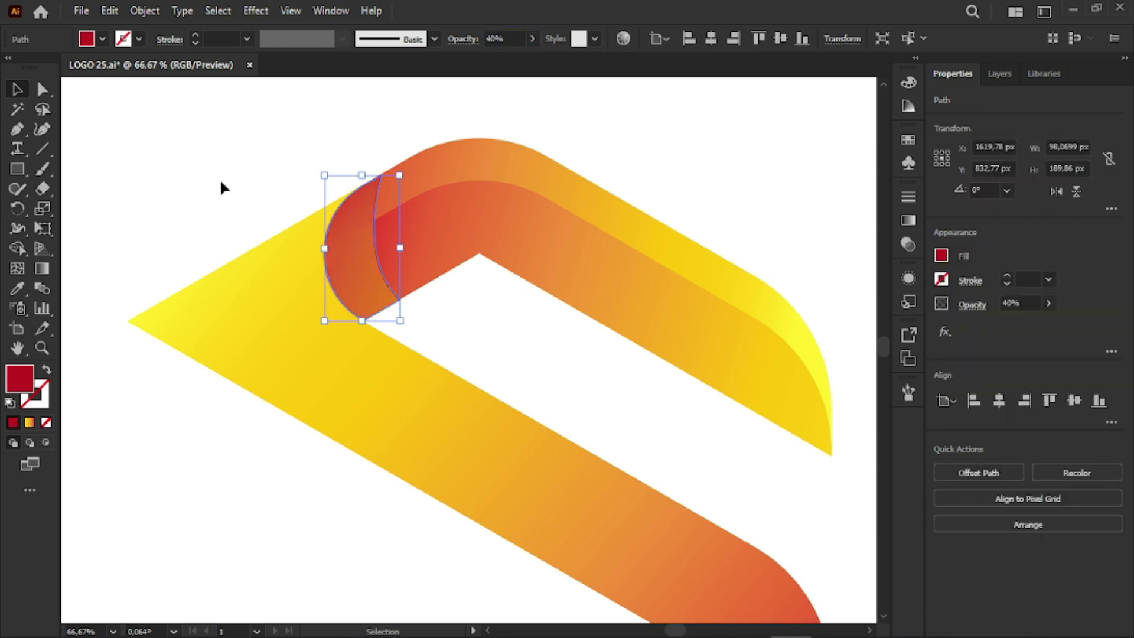
{"action": "left_click", "coordinate": [220, 182]}
{"action": "scroll", "coordinate": [518, 263], "scroll_direction": "down", "scroll_amount": 1}
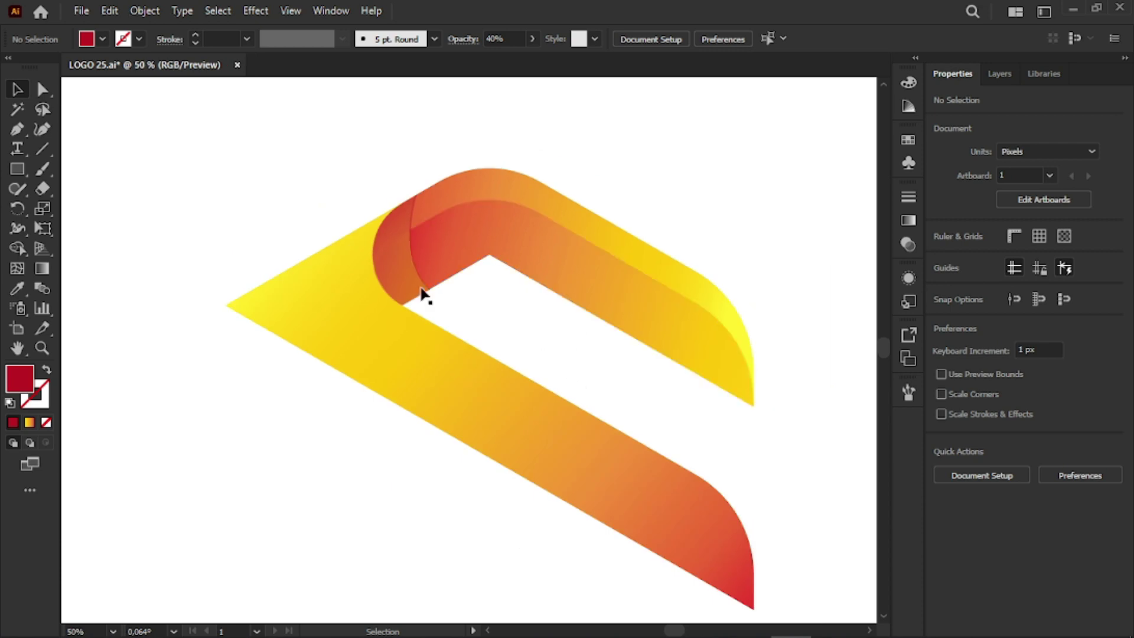
{"action": "scroll", "coordinate": [426, 296], "scroll_direction": "up", "scroll_amount": 4}
{"action": "left_click_drag", "start_coordinate": [407, 385], "coordinate": [400, 385]}
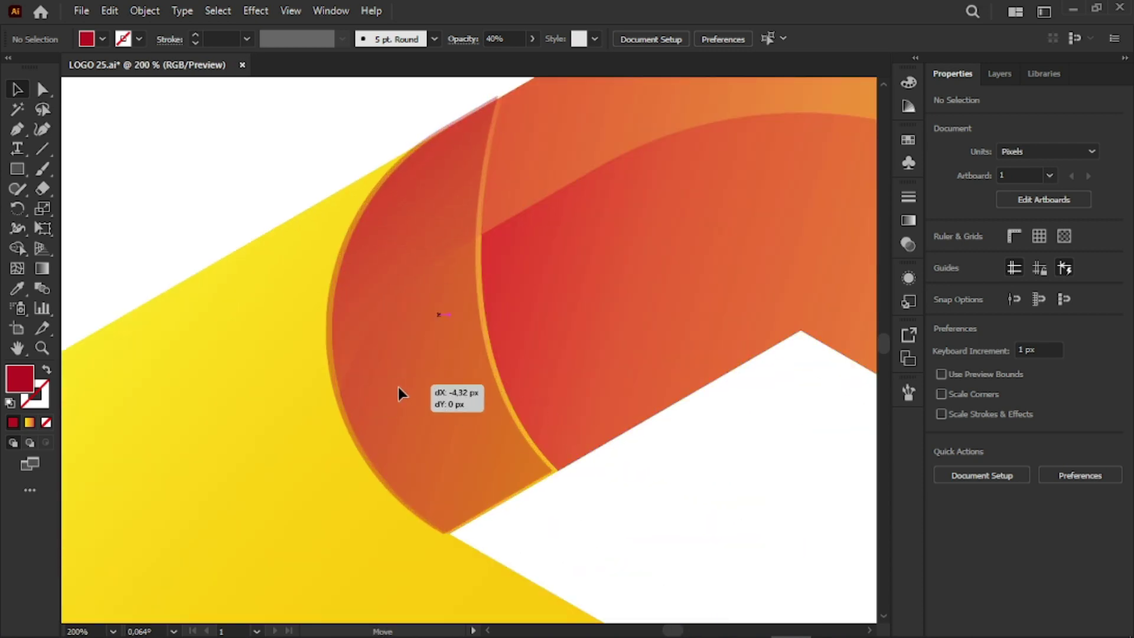
Step: Move the crescent aside and give the curved bend piece a diagonal red-orange gradient
{"action": "left_click_drag", "start_coordinate": [401, 393], "coordinate": [128, 396]}
{"action": "key", "text": "ctrl+shift+a"}
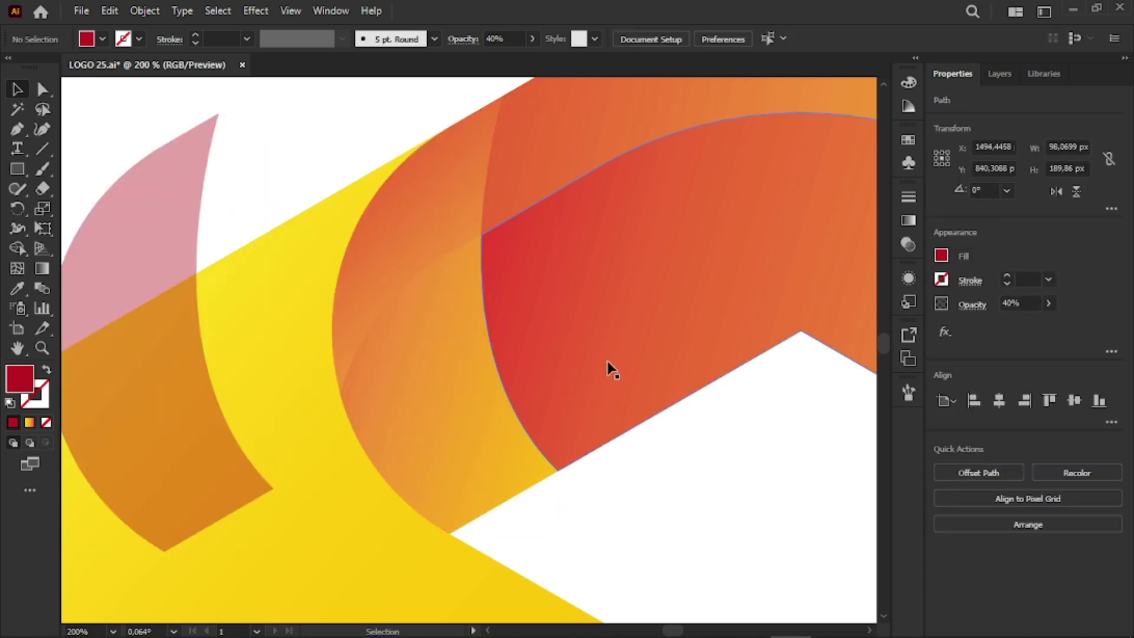
{"action": "scroll", "coordinate": [608, 364], "scroll_direction": "down", "scroll_amount": 2, "text": "alt"}
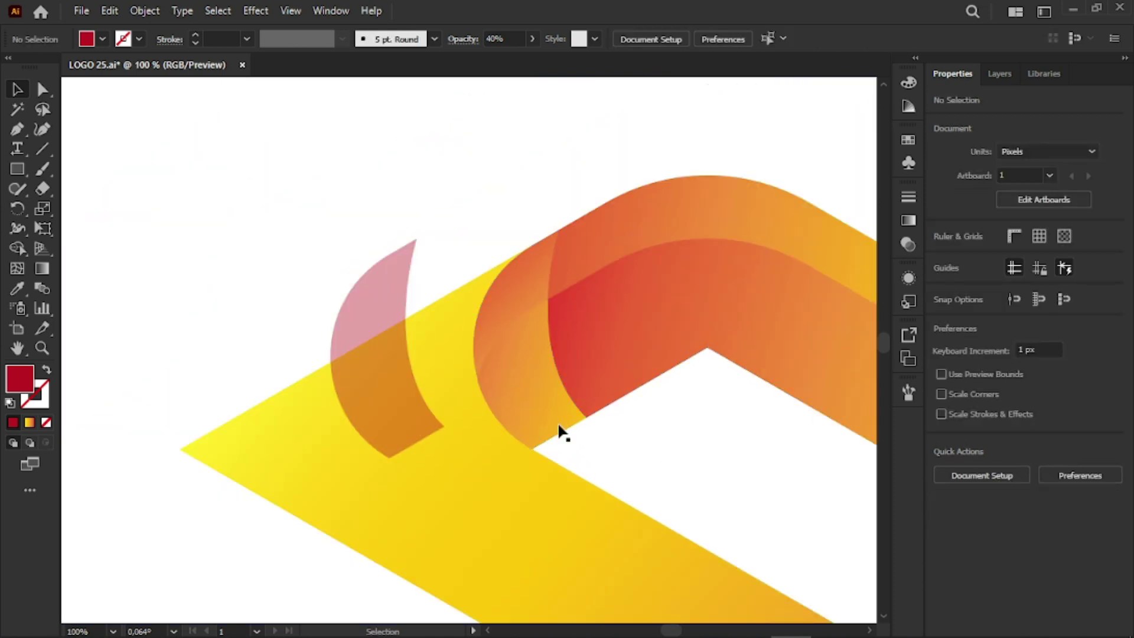
{"action": "left_click", "coordinate": [504, 295]}
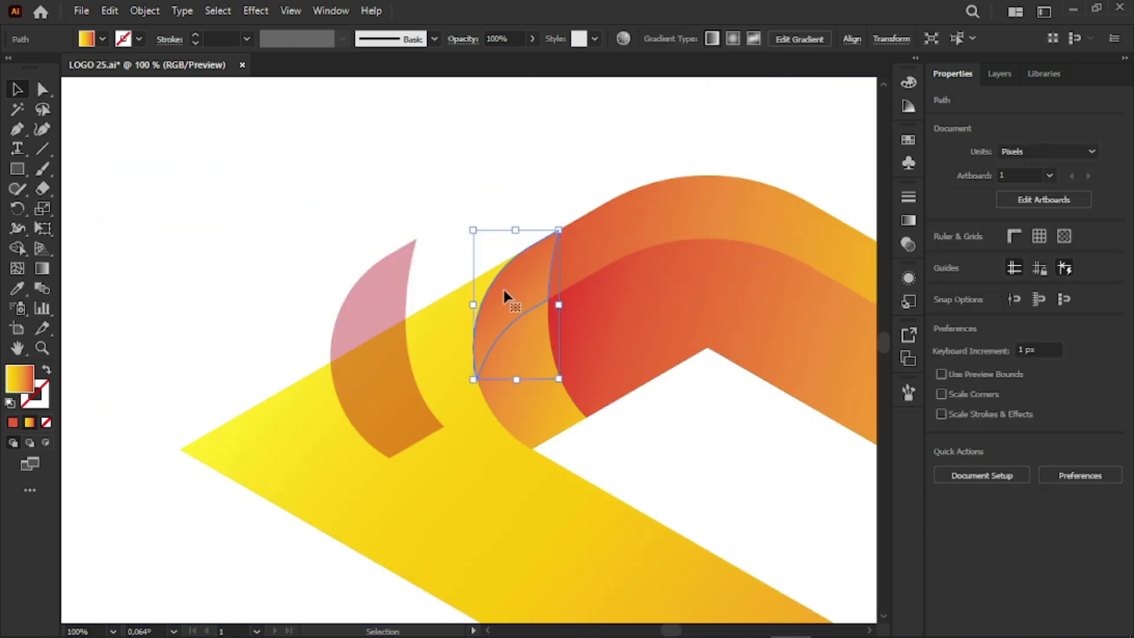
{"action": "left_click", "coordinate": [17, 248]}
{"action": "left_click", "coordinate": [42, 268]}
{"action": "mouse_move", "coordinate": [473, 203]}
{"action": "left_mouse_down"}
{"action": "mouse_move", "coordinate": [530, 314]}
{"action": "mouse_move", "coordinate": [671, 477]}
{"action": "mouse_move", "coordinate": [657, 474]}
{"action": "left_mouse_up"}
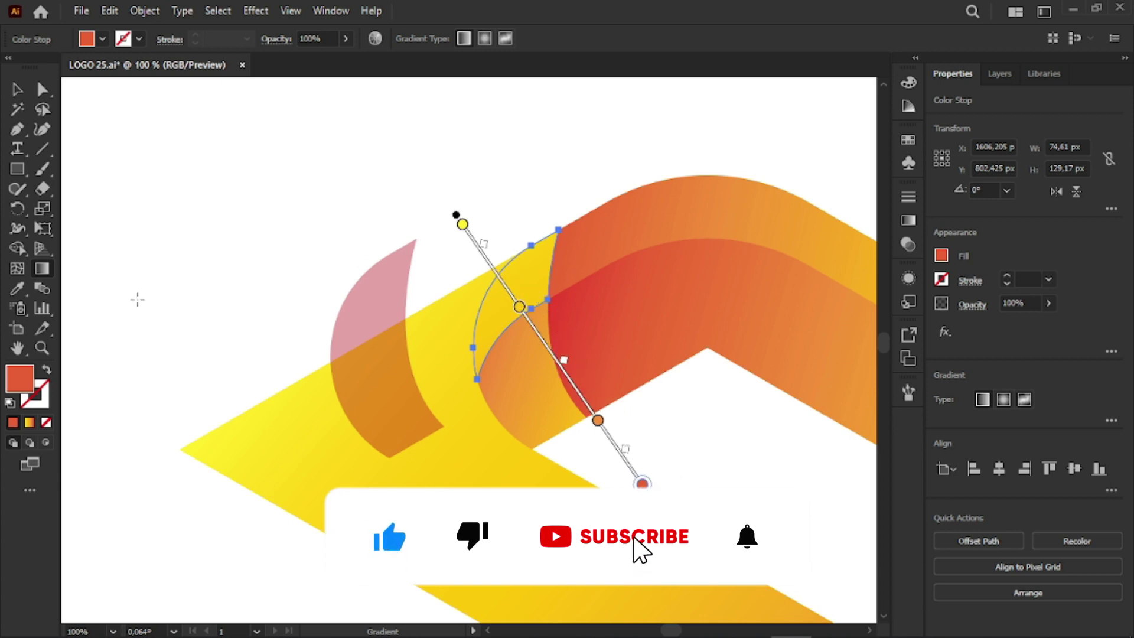
{"action": "key", "text": "v"}
{"action": "left_click", "coordinate": [266, 242]}
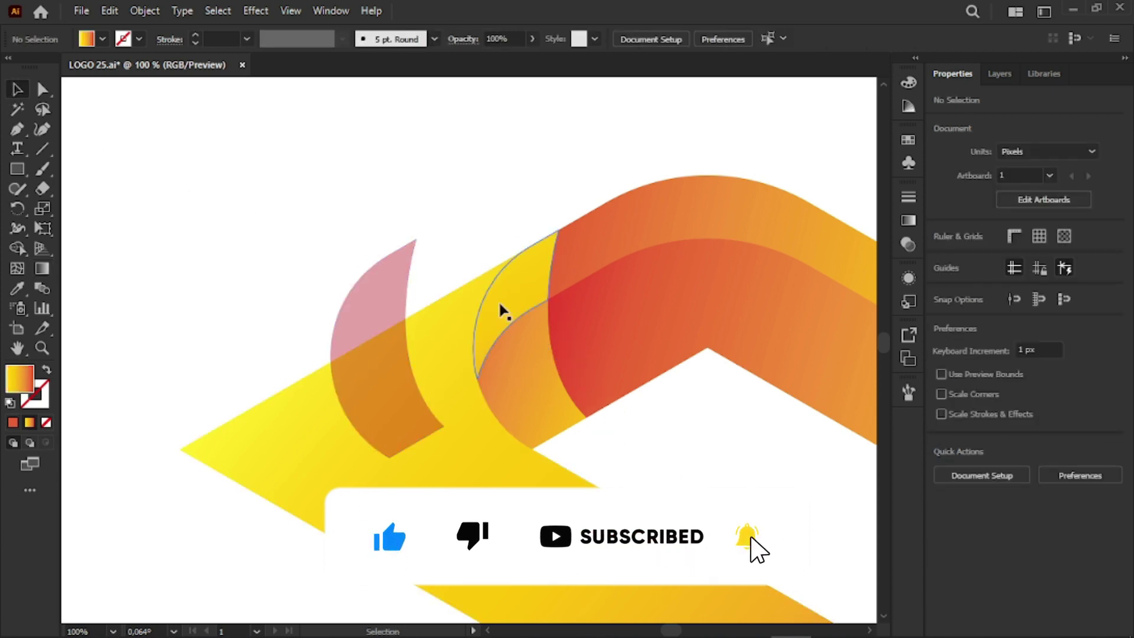
Step: Move the translucent crescent back over the orange band at the bend
{"action": "left_click_drag", "start_coordinate": [380, 369], "coordinate": [512, 358]}
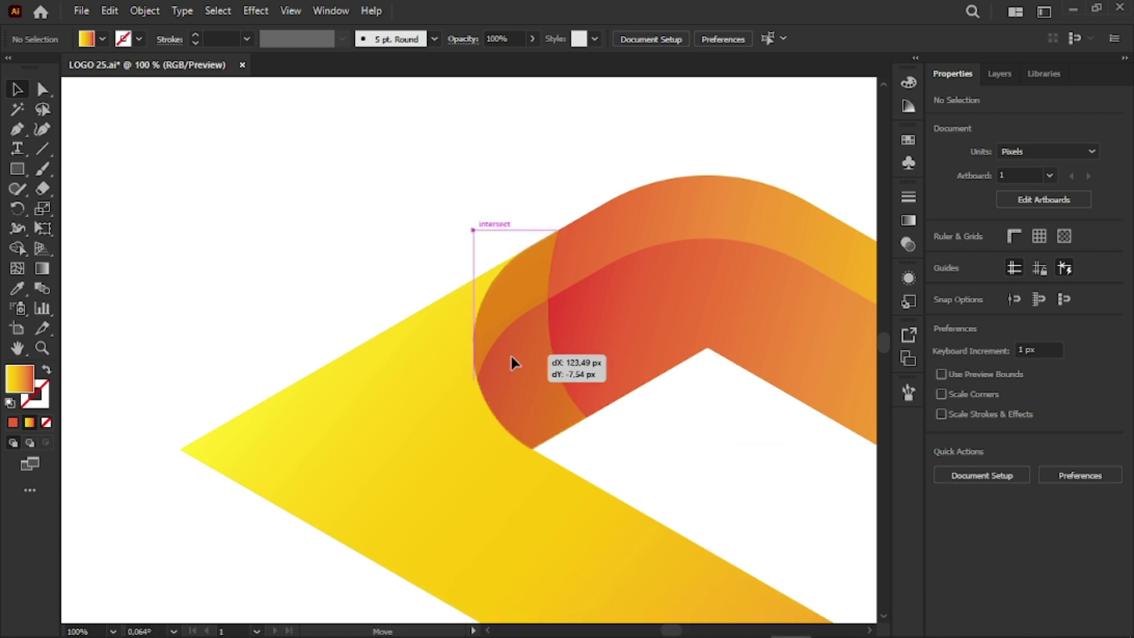
{"action": "left_click_drag", "start_coordinate": [513, 353], "coordinate": [512, 357]}
{"action": "scroll", "coordinate": [589, 220], "scroll_direction": "up", "scroll_amount": 5}
{"action": "left_click", "coordinate": [415, 230]}
{"action": "scroll", "coordinate": [423, 314], "scroll_direction": "down", "scroll_amount": 10}
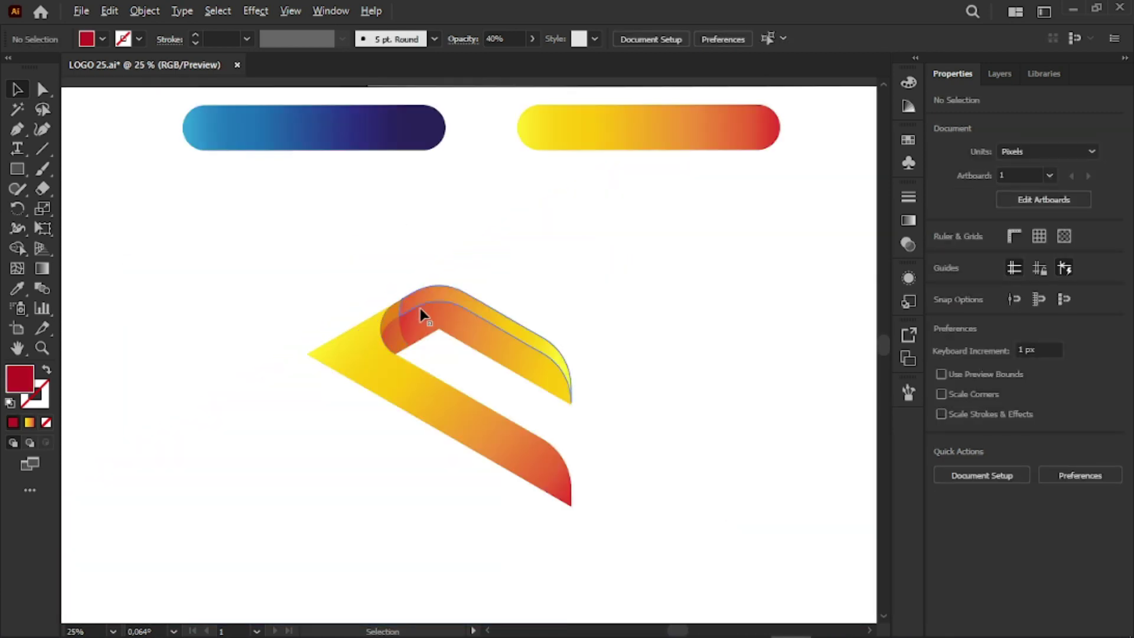
{"action": "scroll", "coordinate": [549, 253], "scroll_direction": "up", "scroll_amount": 2}
{"action": "scroll", "coordinate": [671, 233], "scroll_direction": "down", "scroll_amount": 1}
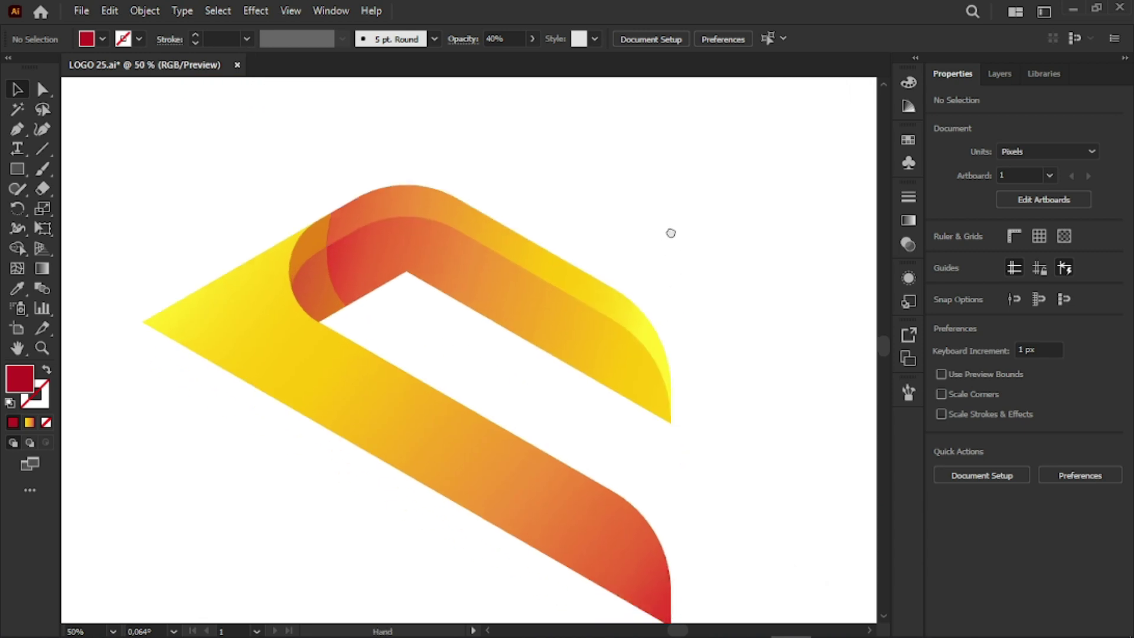
{"action": "scroll", "coordinate": [671, 233], "scroll_direction": "down", "scroll_amount": 2}
Step: Raise the crescent's opacity to 60% and recentre the view on the logo
{"action": "left_click", "coordinate": [319, 263]}
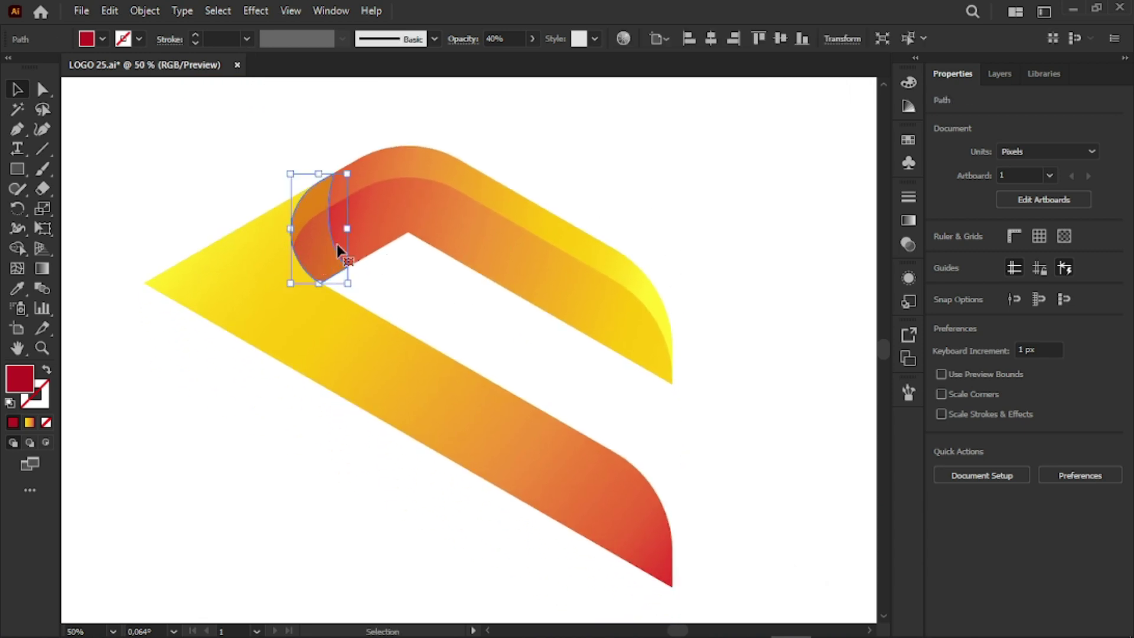
{"action": "left_click", "coordinate": [503, 39]}
{"action": "type", "text": "60"}
{"action": "key", "text": "Return"}
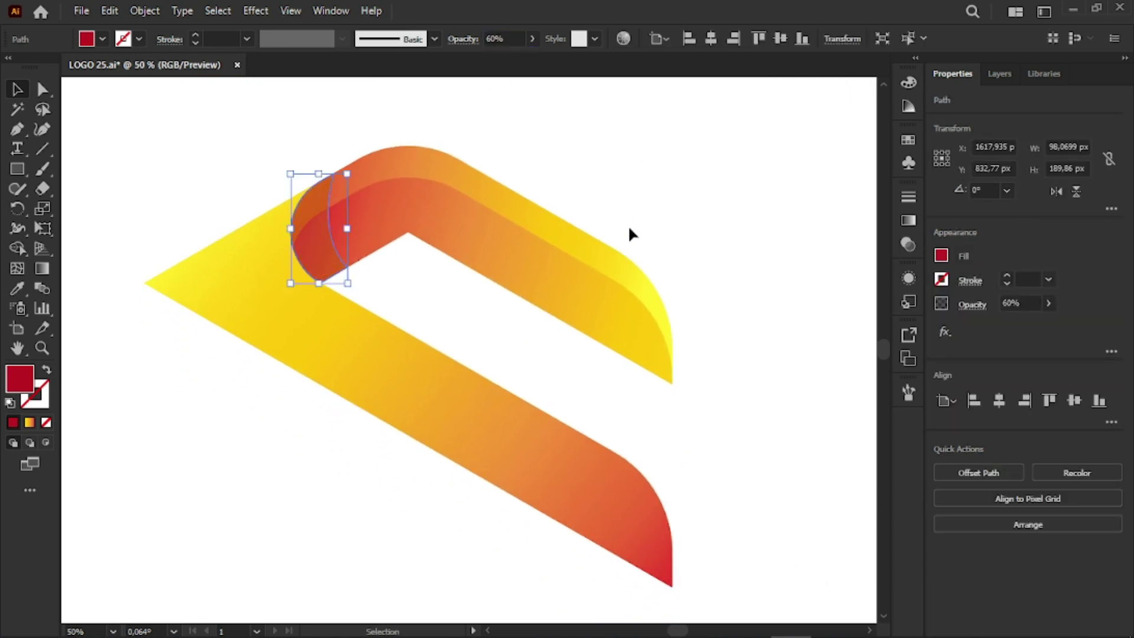
{"action": "left_click", "coordinate": [629, 225]}
{"action": "left_click_drag", "start_coordinate": [622, 209], "coordinate": [641, 240]}
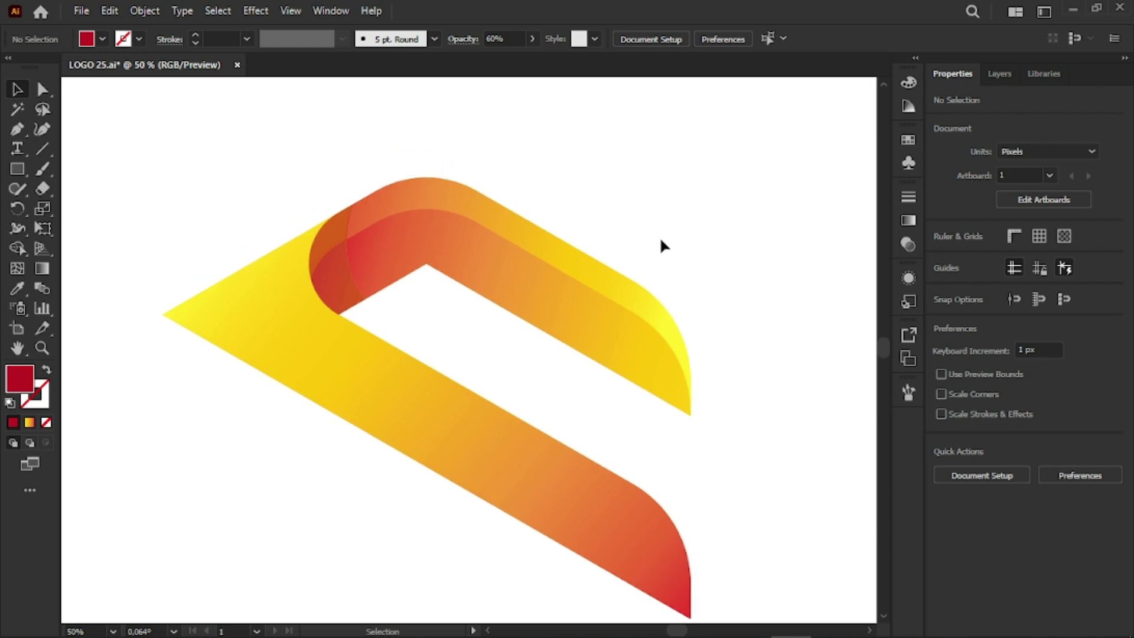
{"action": "left_click_drag", "start_coordinate": [786, 347], "coordinate": [753, 256]}
{"action": "scroll", "coordinate": [758, 357], "scroll_direction": "down", "scroll_amount": 2}
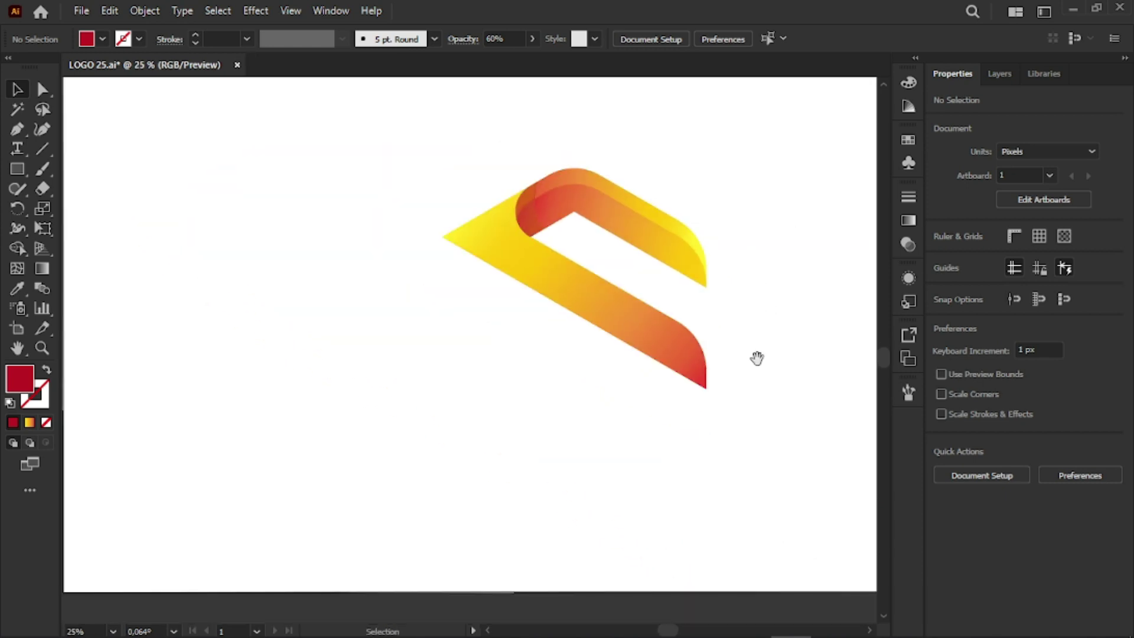
{"action": "left_click_drag", "start_coordinate": [758, 357], "coordinate": [677, 349]}
Step: Rotate a copy of the gradient ribbon 180° and place it 299.5 px below the original
{"action": "left_click_drag", "start_coordinate": [705, 393], "coordinate": [357, 191]}
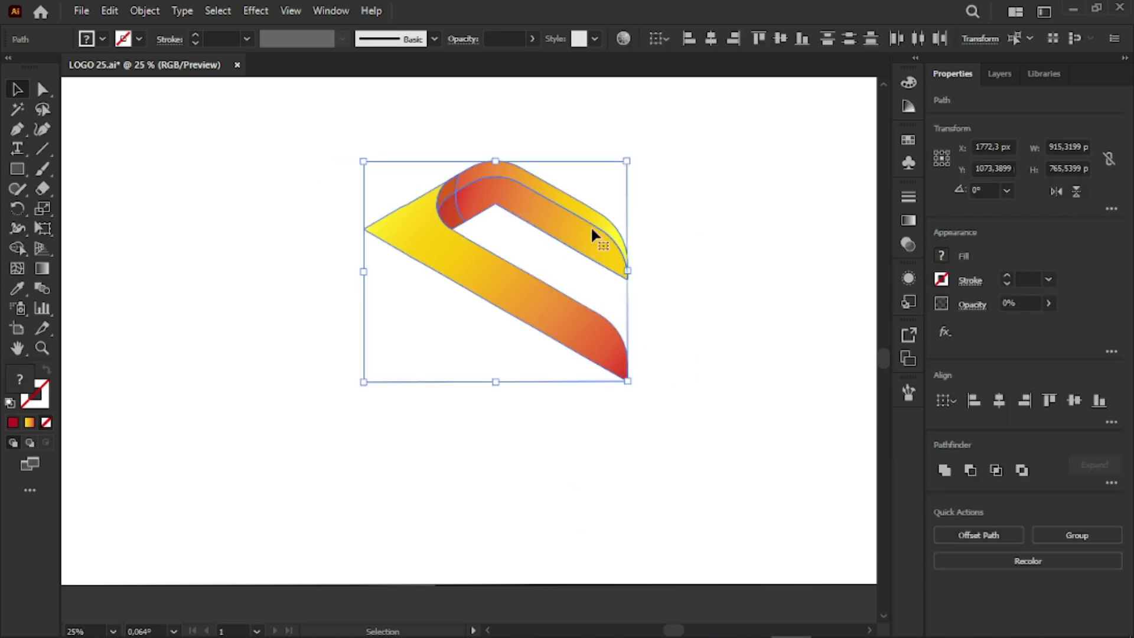
{"action": "key", "text": "a"}
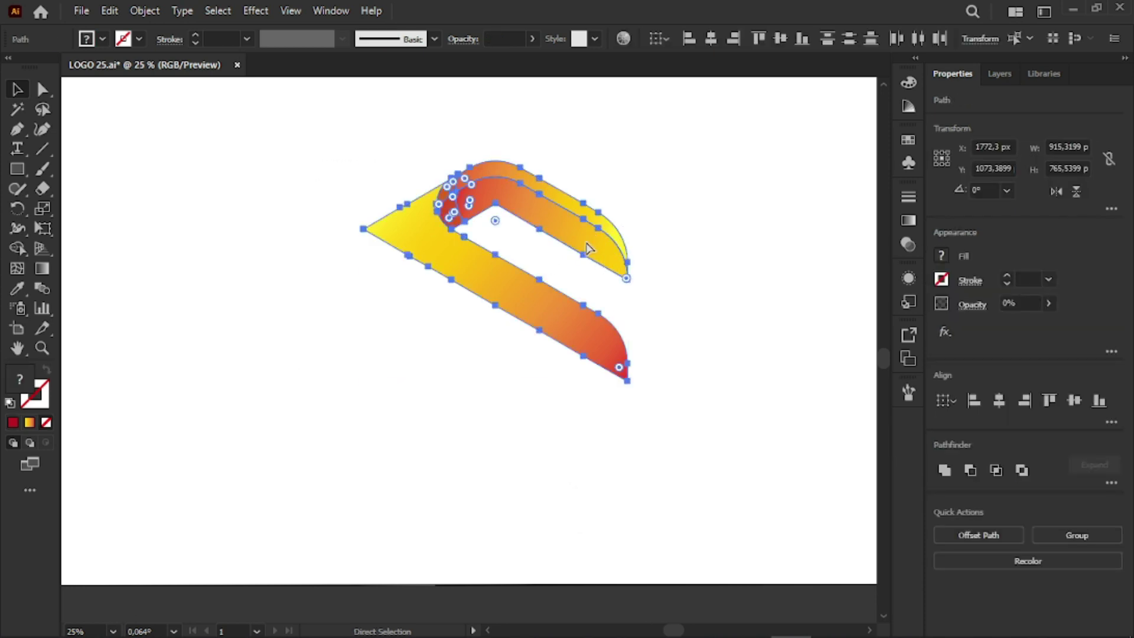
{"action": "key", "text": "v"}
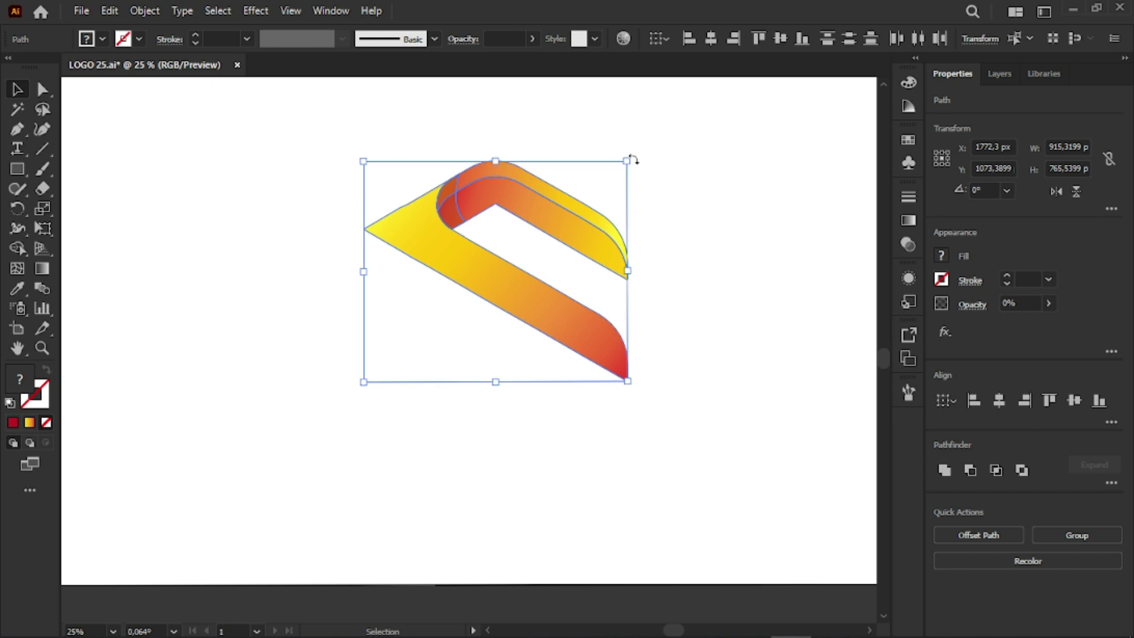
{"action": "left_click_drag", "start_coordinate": [633, 157], "coordinate": [357, 459]}
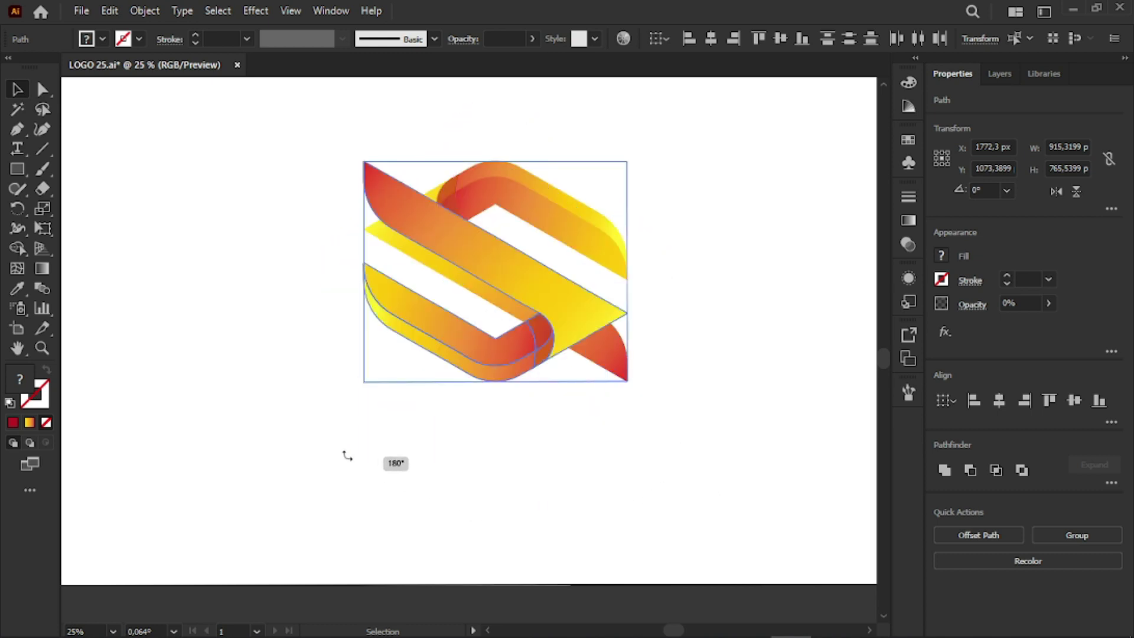
{"action": "left_click_drag", "start_coordinate": [545, 271], "coordinate": [540, 352]}
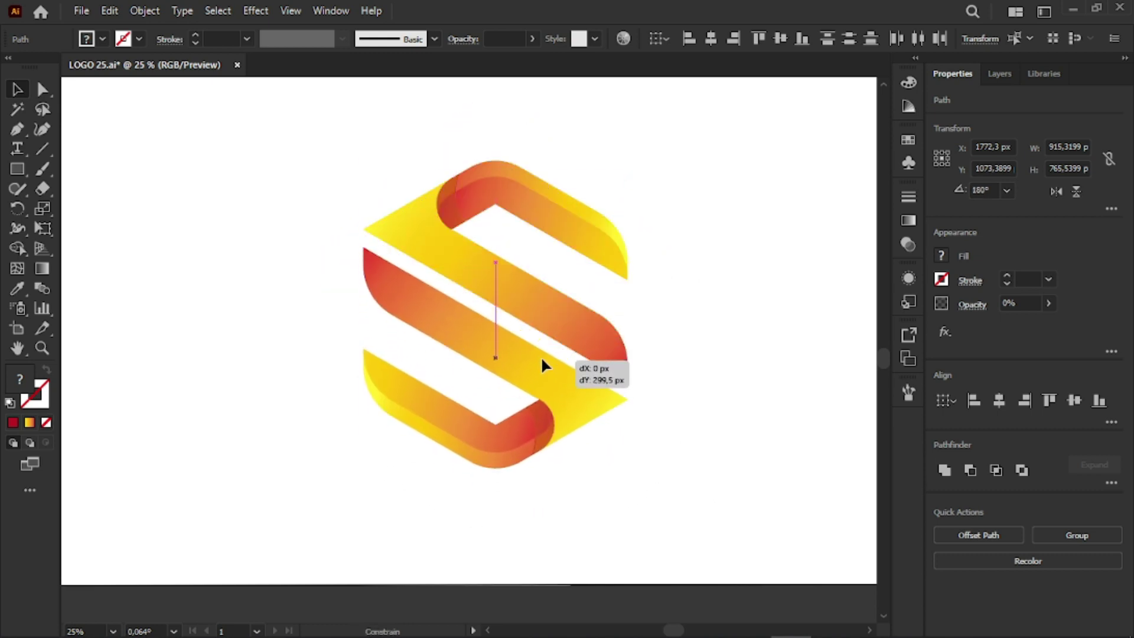
{"action": "left_click", "coordinate": [680, 408]}
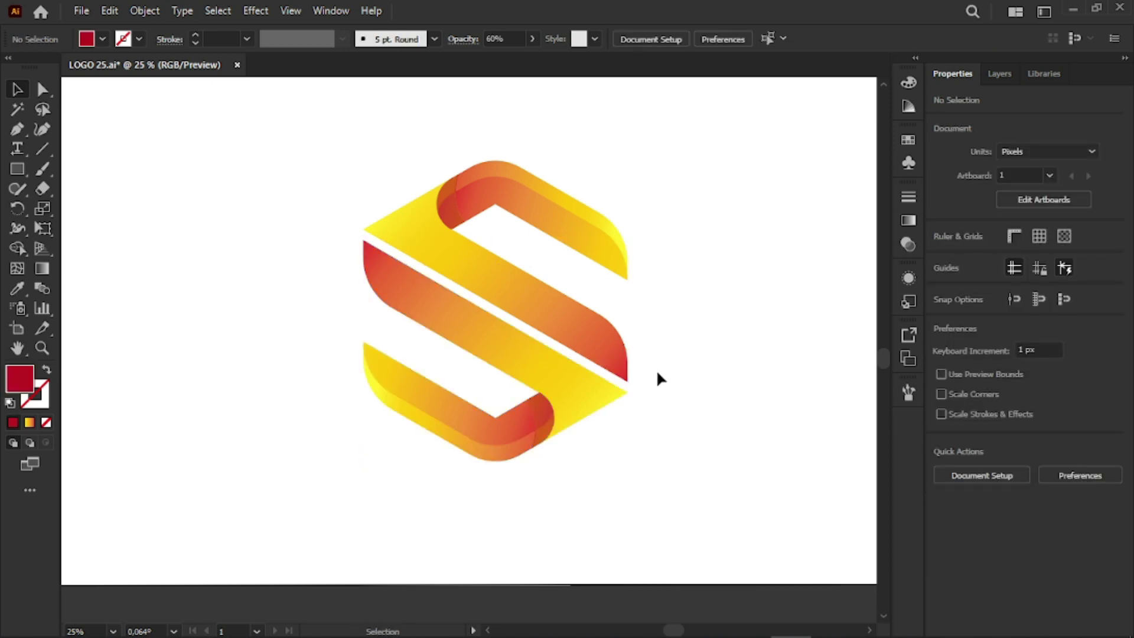
{"action": "left_click_drag", "start_coordinate": [583, 191], "coordinate": [627, 304]}
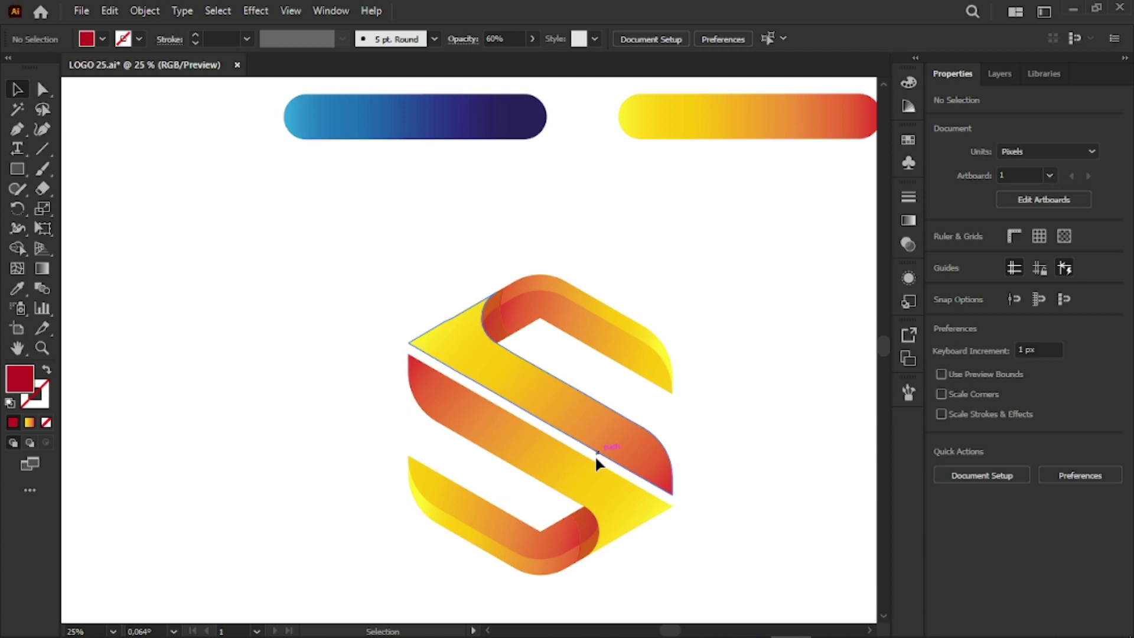
{"action": "left_click", "coordinate": [600, 495]}
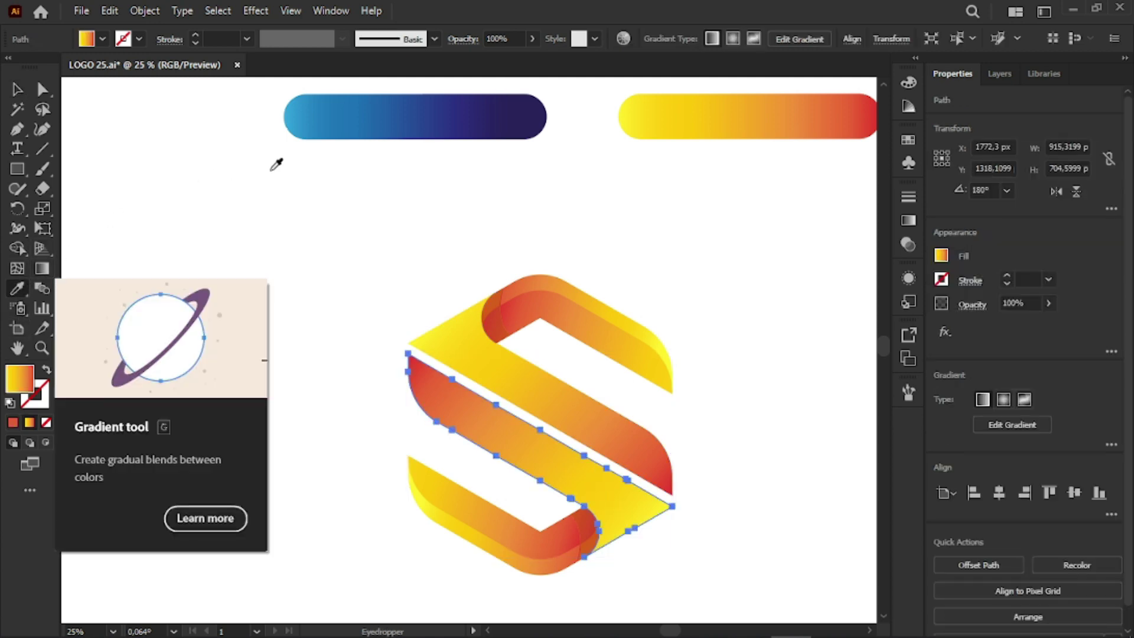
Step: Select the lower half of the S, briefly checking the upper half's anchor points
{"action": "left_click", "coordinate": [324, 405]}
{"action": "left_click_drag", "start_coordinate": [324, 405], "coordinate": [587, 592]}
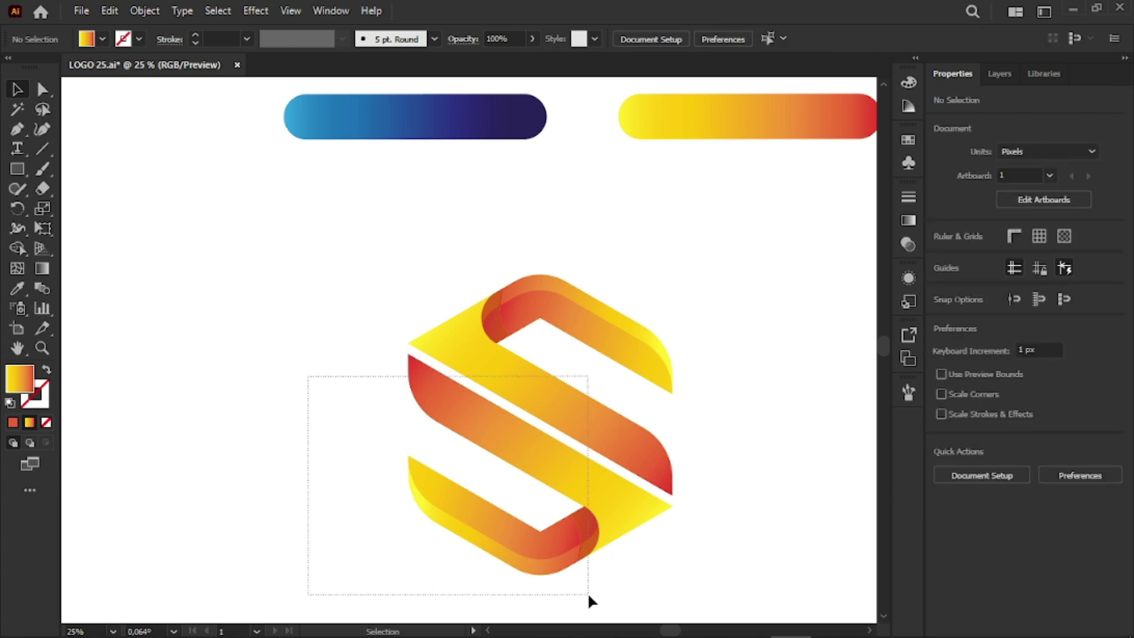
{"action": "left_click", "coordinate": [717, 552]}
{"action": "left_click", "coordinate": [624, 500]}
{"action": "left_click", "coordinate": [642, 590]}
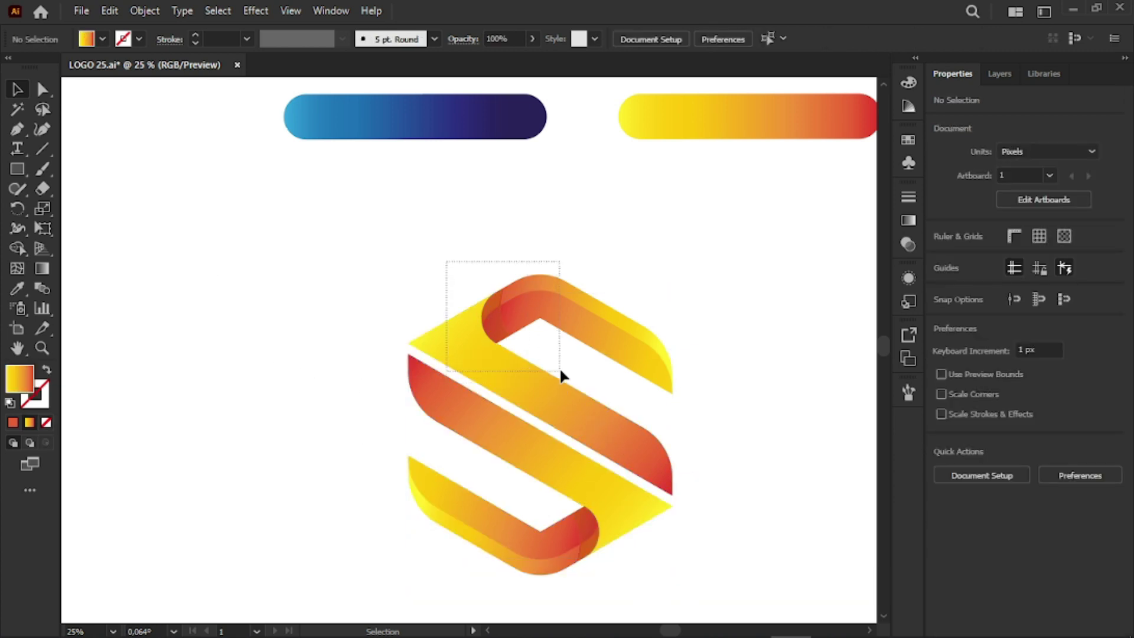
{"action": "left_click_drag", "start_coordinate": [560, 375], "coordinate": [558, 354]}
{"action": "key", "text": "a"}
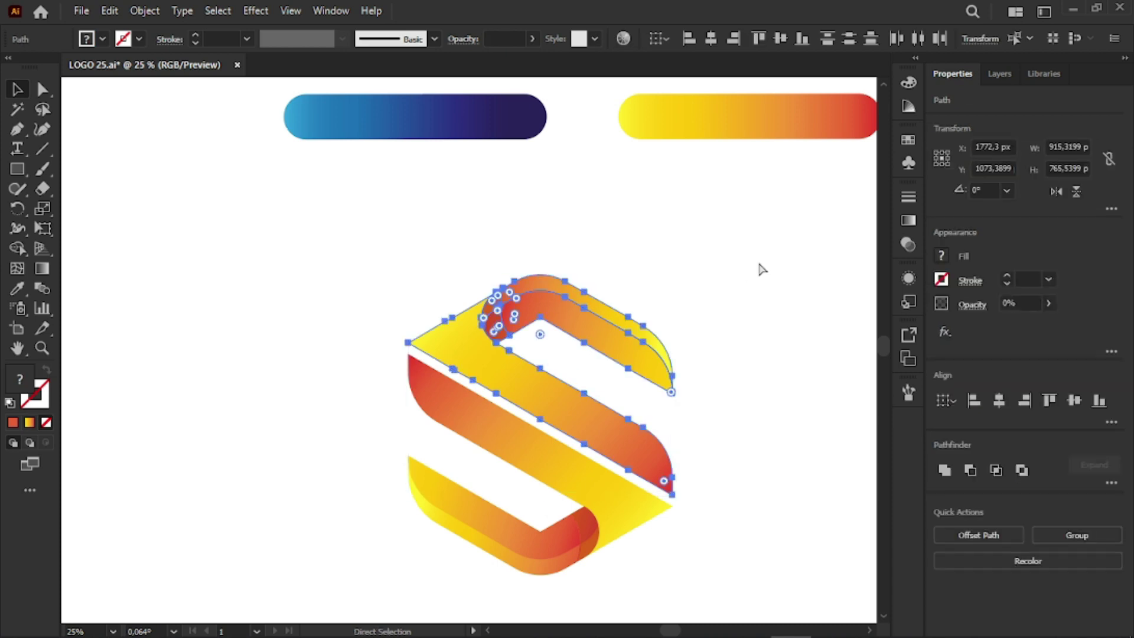
{"action": "key", "text": "v"}
{"action": "left_click_drag", "start_coordinate": [642, 588], "coordinate": [452, 498]}
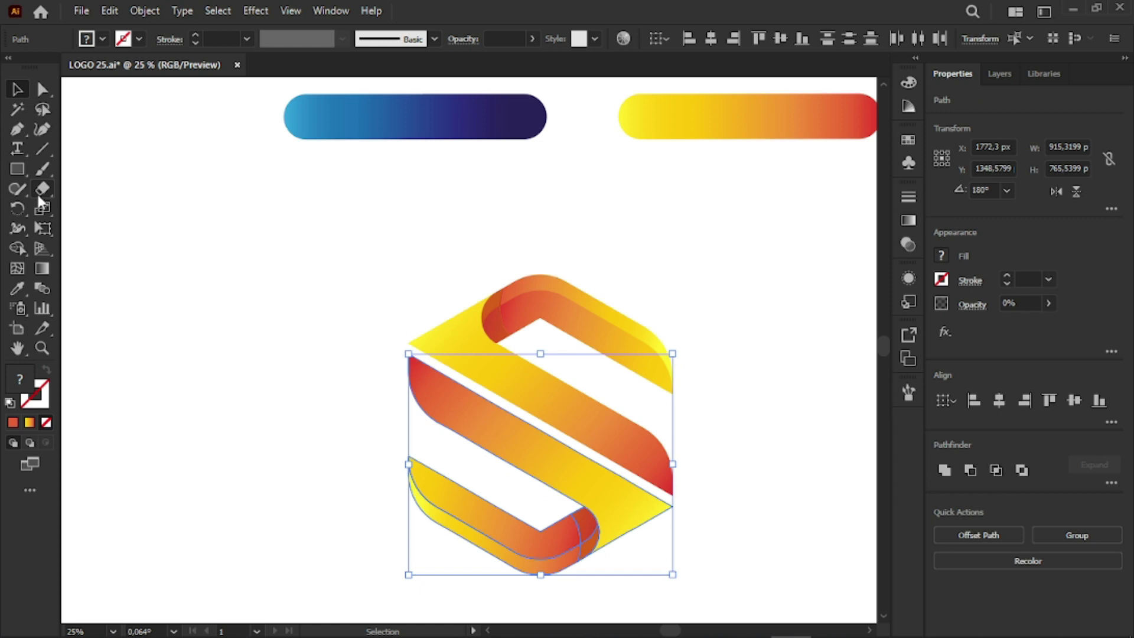
Step: Copy the blue bar's blue-to-navy gradient onto the lower half with the Eyedropper
{"action": "key", "text": "i"}
{"action": "left_click", "coordinate": [315, 105]}
{"action": "left_click", "coordinate": [16, 89]}
{"action": "left_click", "coordinate": [297, 255]}
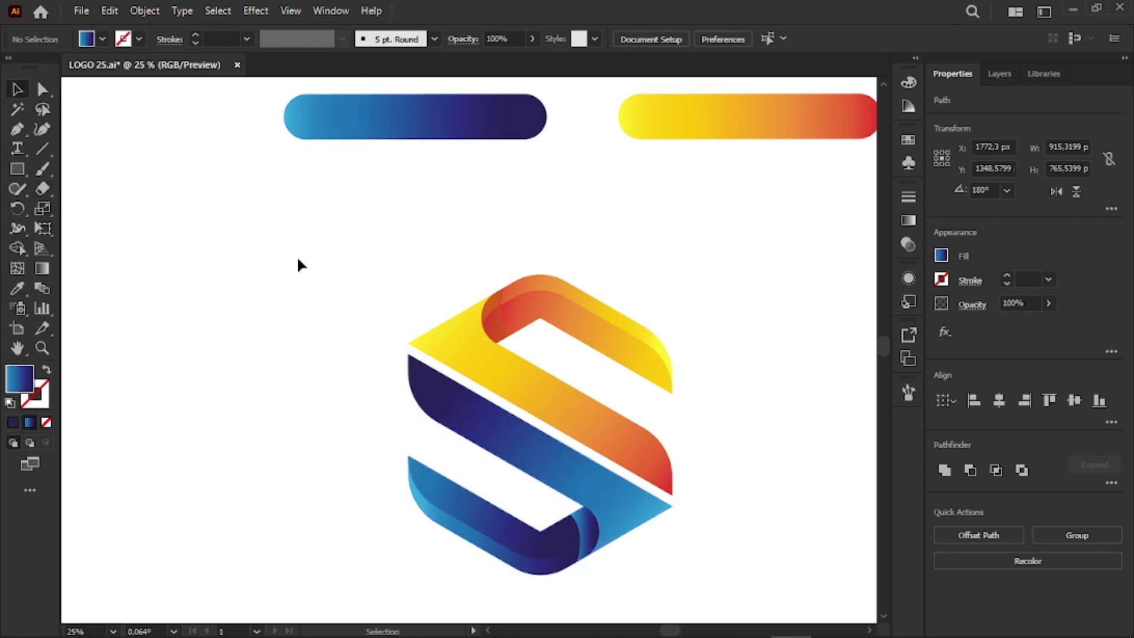
{"action": "scroll", "coordinate": [527, 470], "scroll_direction": "up", "scroll_amount": 1}
{"action": "scroll", "coordinate": [514, 355], "scroll_direction": "down", "scroll_amount": 3}
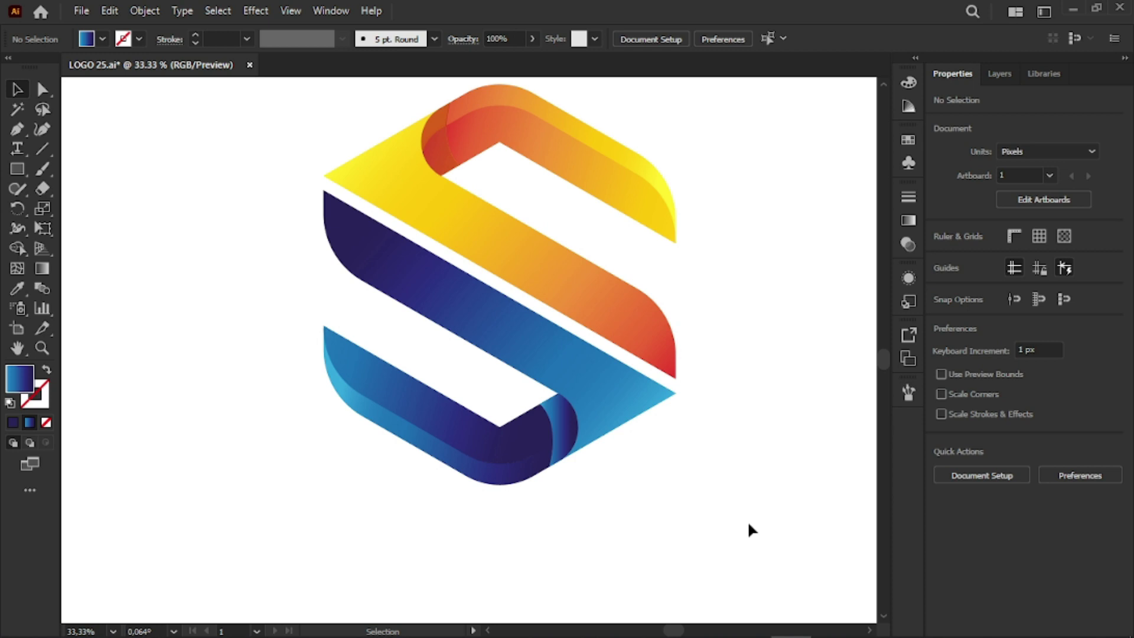
{"action": "left_click", "coordinate": [452, 443]}
Step: Redraw the blue-to-navy gradient diagonally across the bottom blue fold
{"action": "left_click", "coordinate": [608, 535]}
{"action": "left_click", "coordinate": [425, 403]}
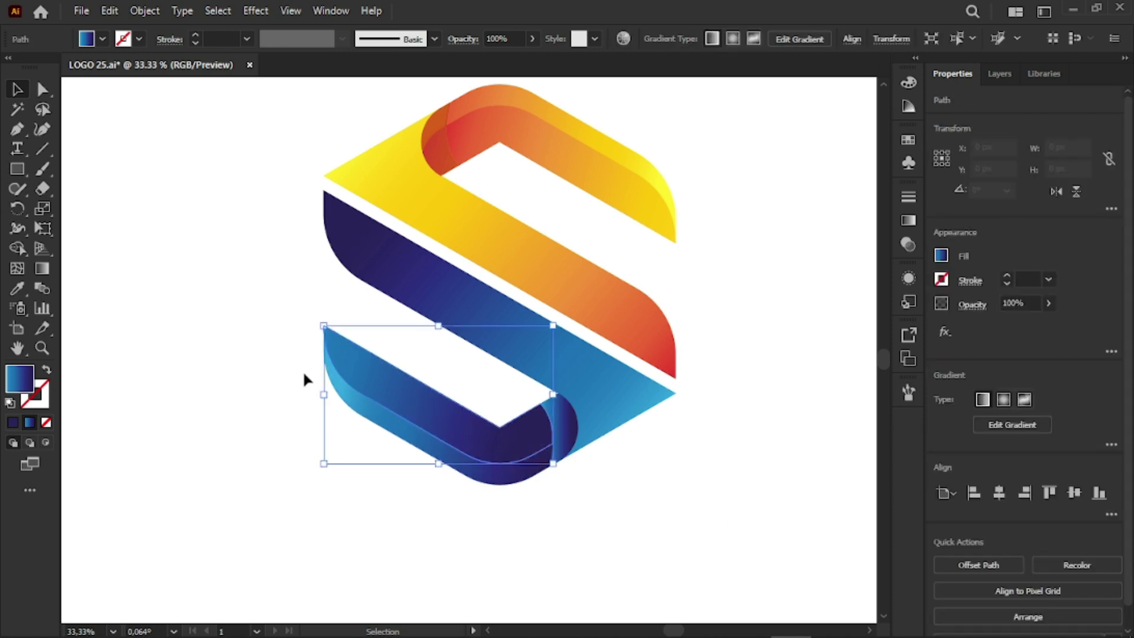
{"action": "left_click", "coordinate": [42, 269]}
{"action": "mouse_move", "coordinate": [256, 294]}
{"action": "left_mouse_down"}
{"action": "mouse_move", "coordinate": [579, 362]}
{"action": "mouse_move", "coordinate": [566, 428]}
{"action": "left_mouse_up"}
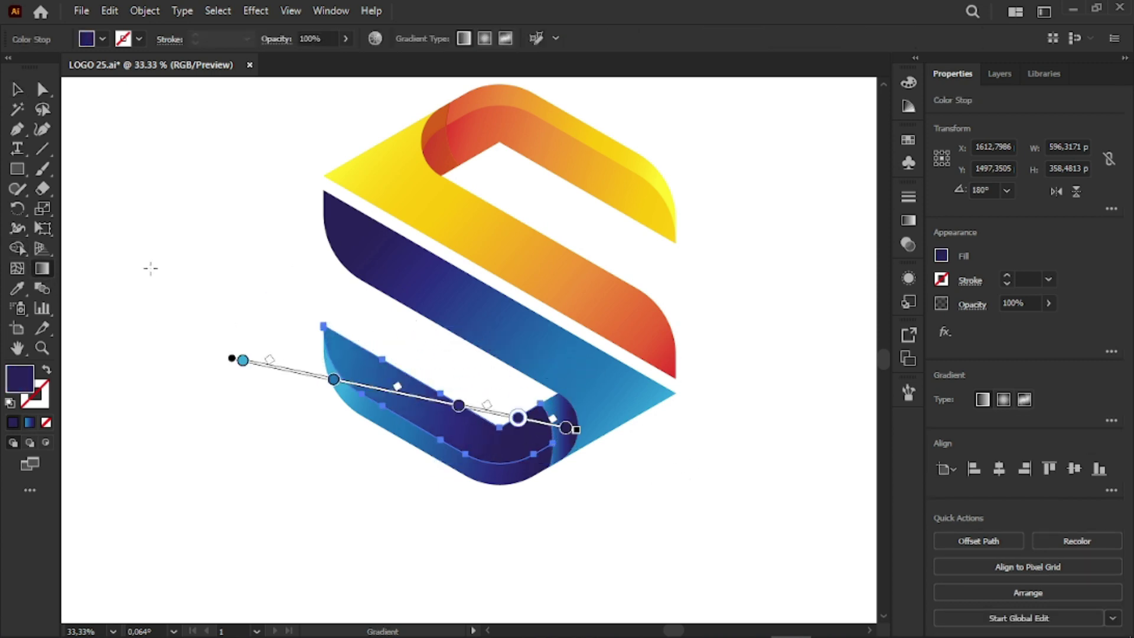
{"action": "left_click", "coordinate": [16, 91]}
{"action": "left_click", "coordinate": [535, 488]}
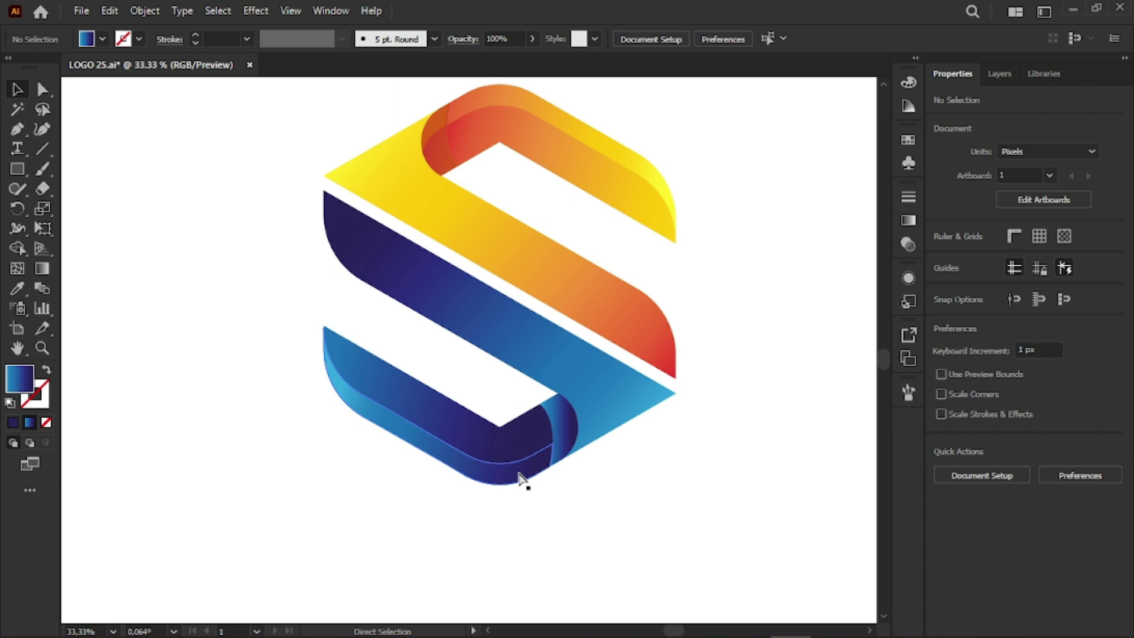
Step: Give the fold's inner curved strip the blue gradient, angled diagonally along it
{"action": "left_click", "coordinate": [480, 466], "text": "ctrl"}
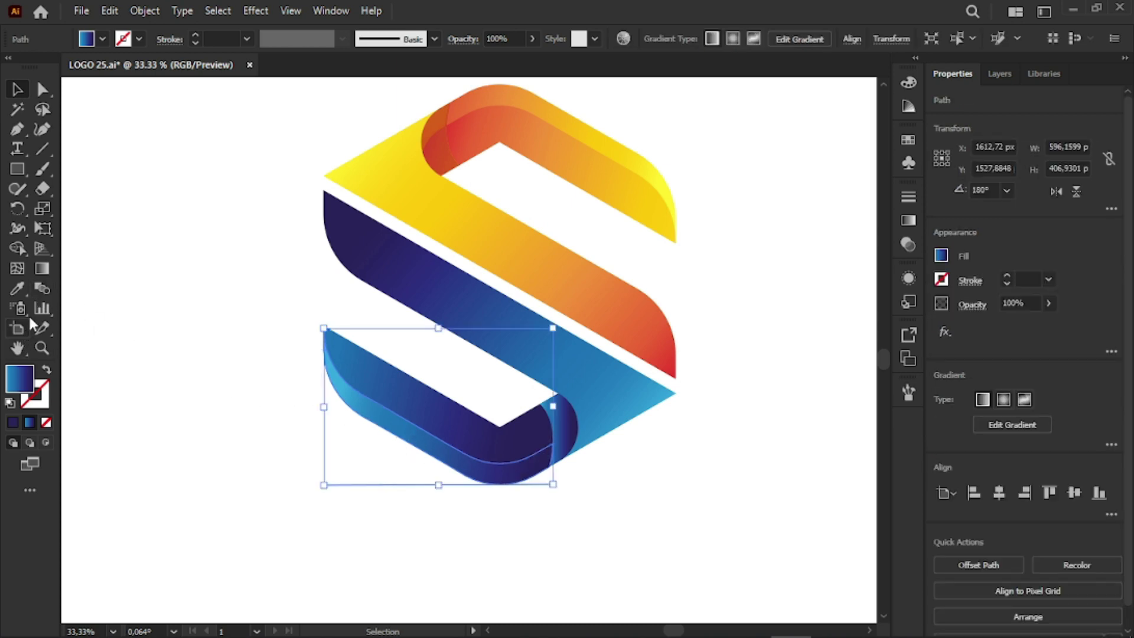
{"action": "key", "text": "i"}
{"action": "left_click", "coordinate": [177, 361]}
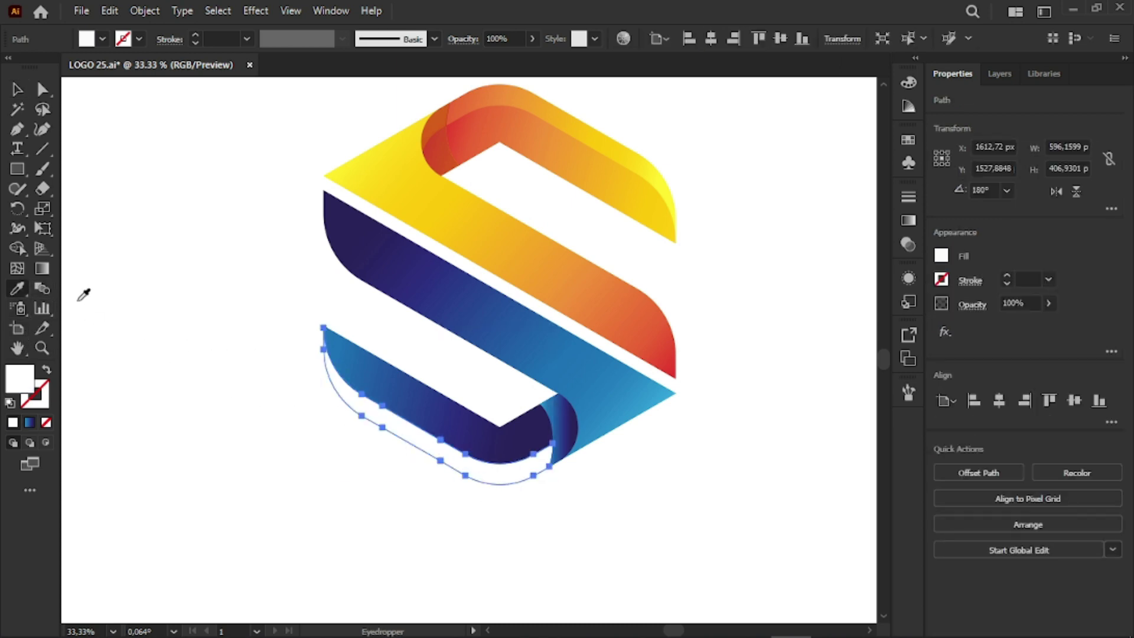
{"action": "left_click", "coordinate": [41, 270]}
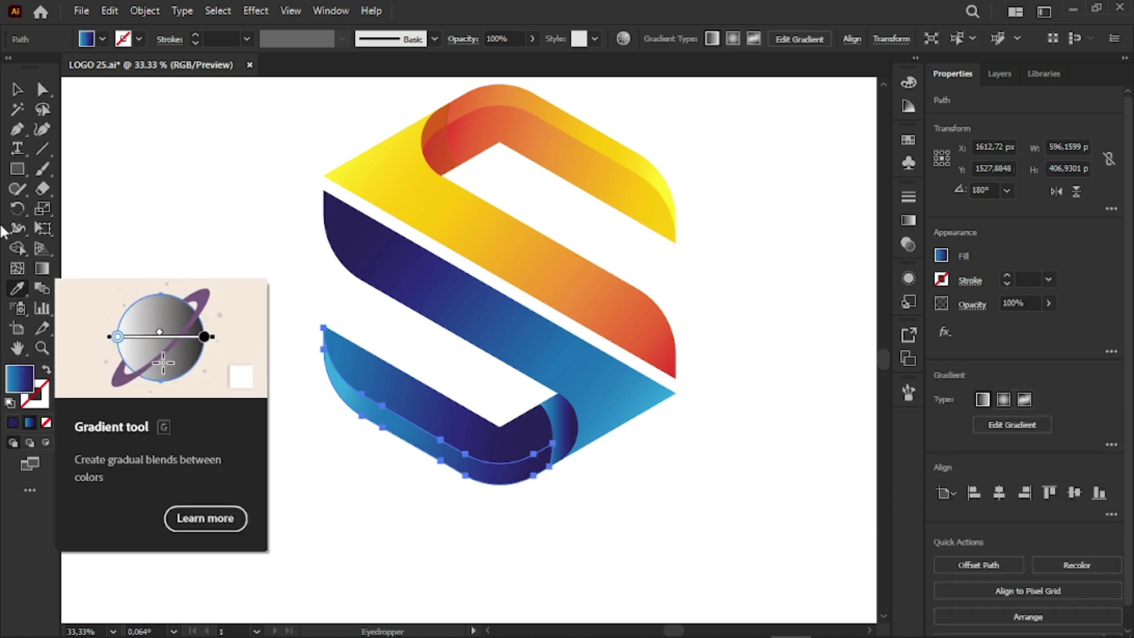
{"action": "mouse_move", "coordinate": [260, 313]}
{"action": "left_mouse_down"}
{"action": "mouse_move", "coordinate": [592, 572]}
{"action": "mouse_move", "coordinate": [582, 509]}
{"action": "mouse_move", "coordinate": [211, 339]}
{"action": "mouse_move", "coordinate": [217, 313]}
{"action": "left_mouse_up"}
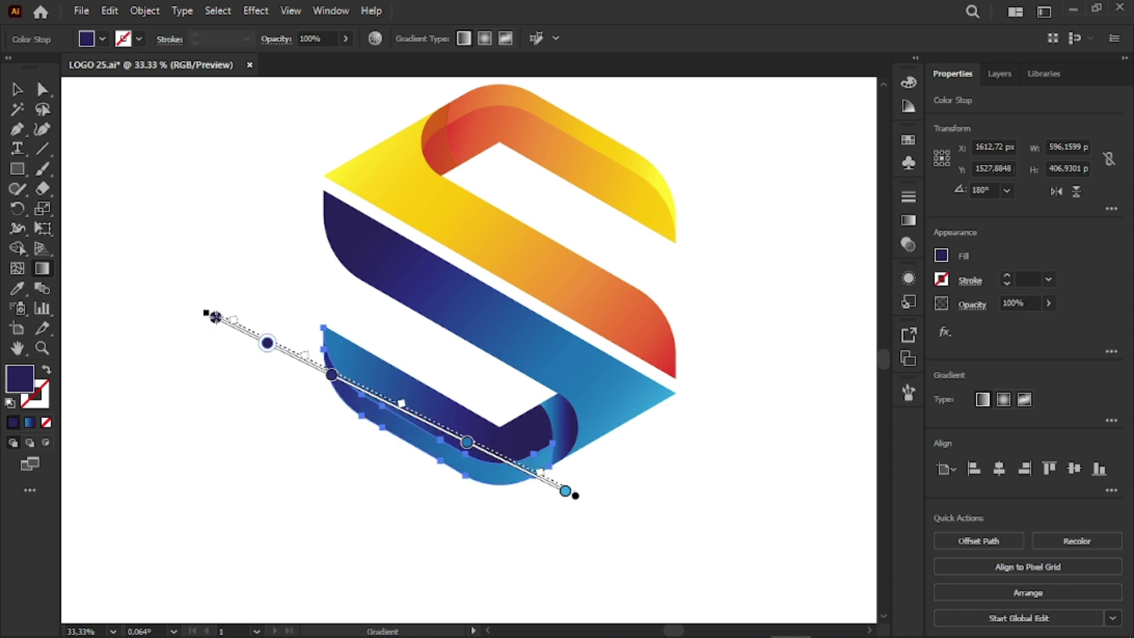
{"action": "left_click", "coordinate": [16, 89]}
{"action": "left_click", "coordinate": [102, 193]}
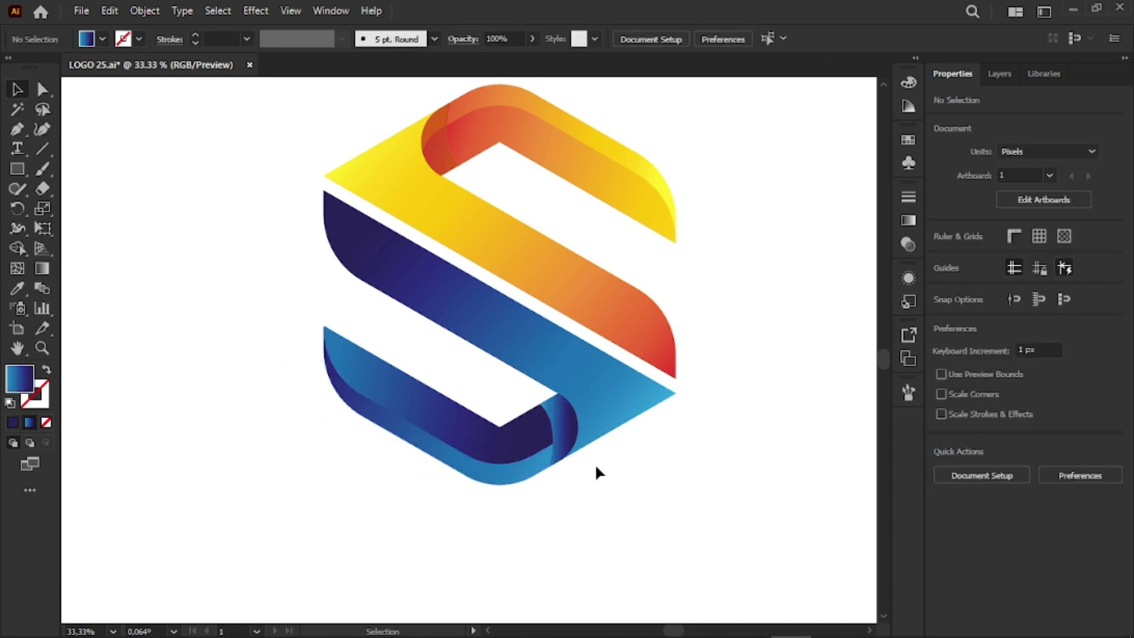
{"action": "left_click_drag", "start_coordinate": [716, 271], "coordinate": [746, 328]}
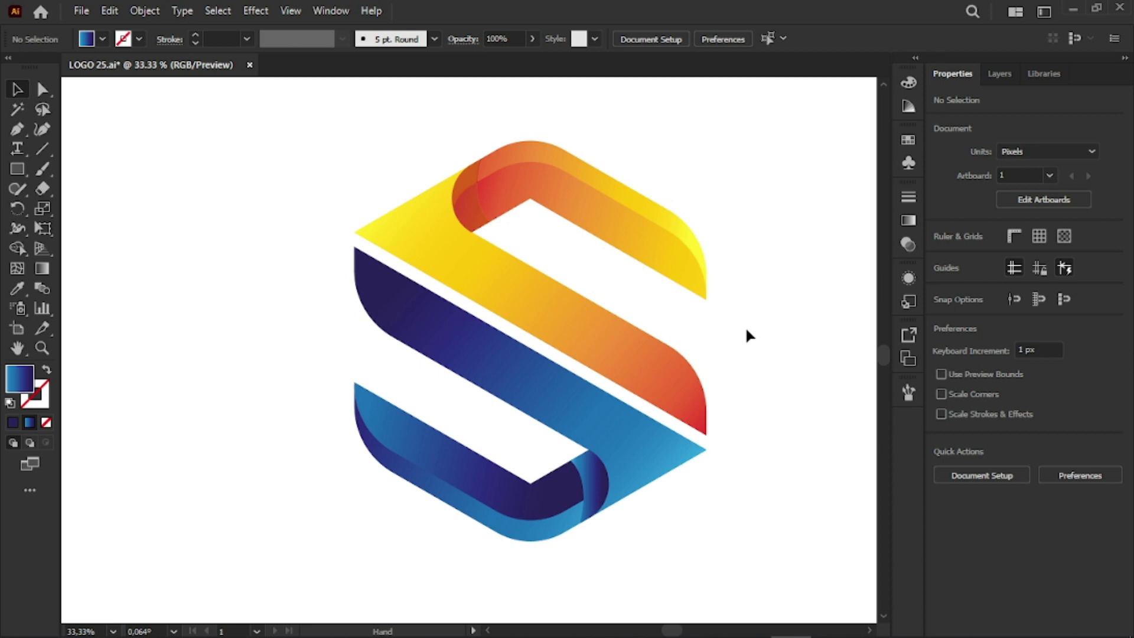
Step: Ungroup the pieces of the upper half of the S
{"action": "left_click", "coordinate": [606, 186]}
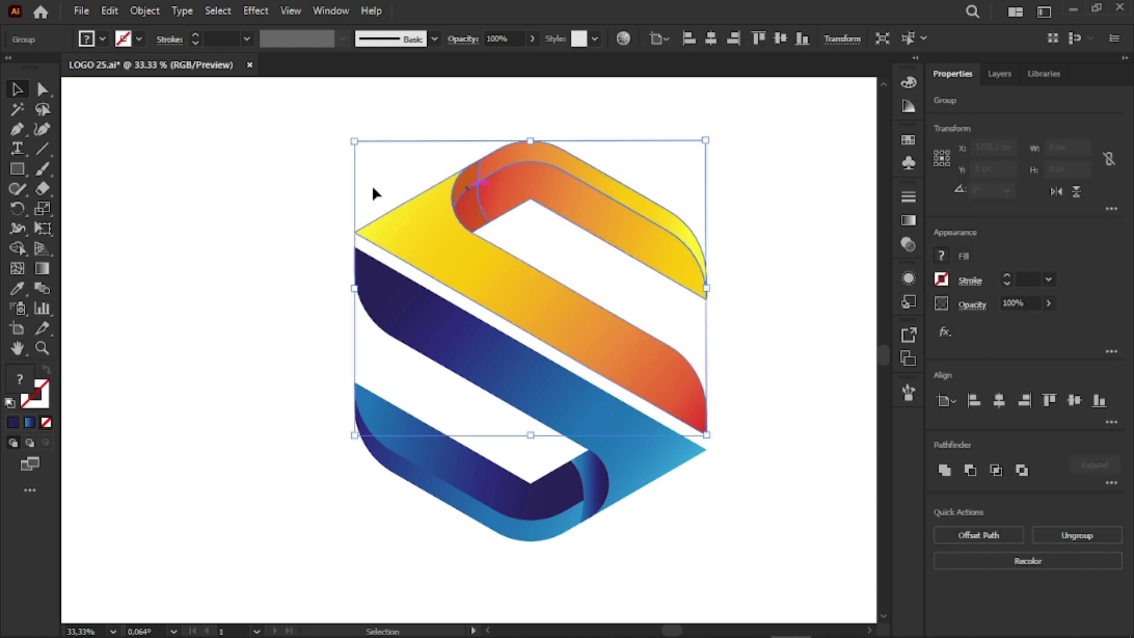
{"action": "left_click", "coordinate": [784, 253]}
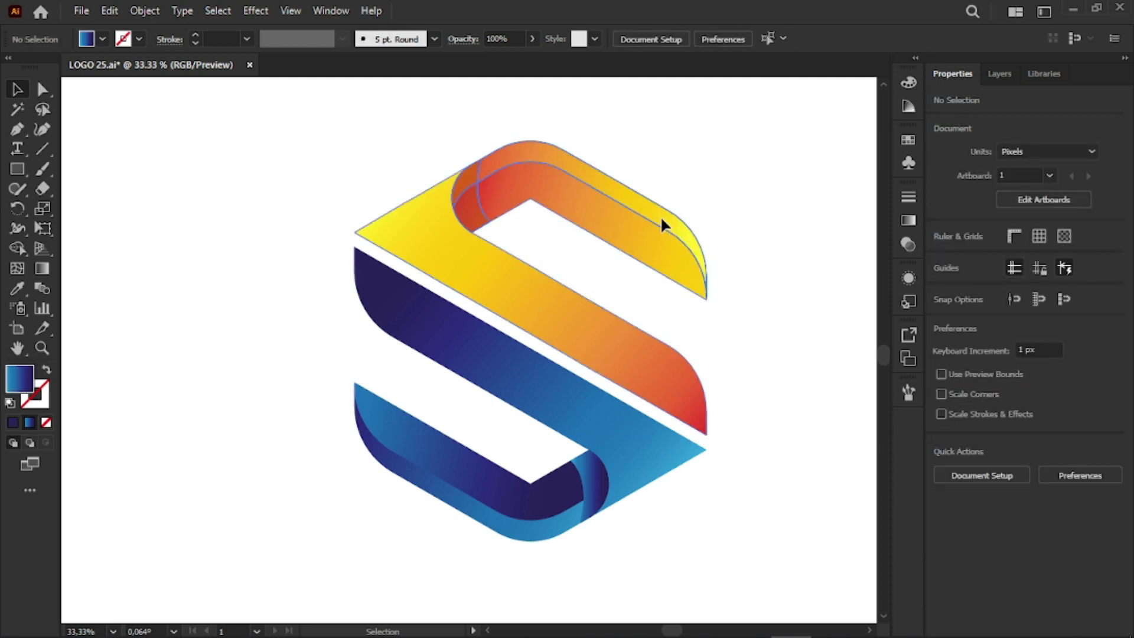
{"action": "right_click", "coordinate": [662, 221]}
{"action": "left_click", "coordinate": [734, 357]}
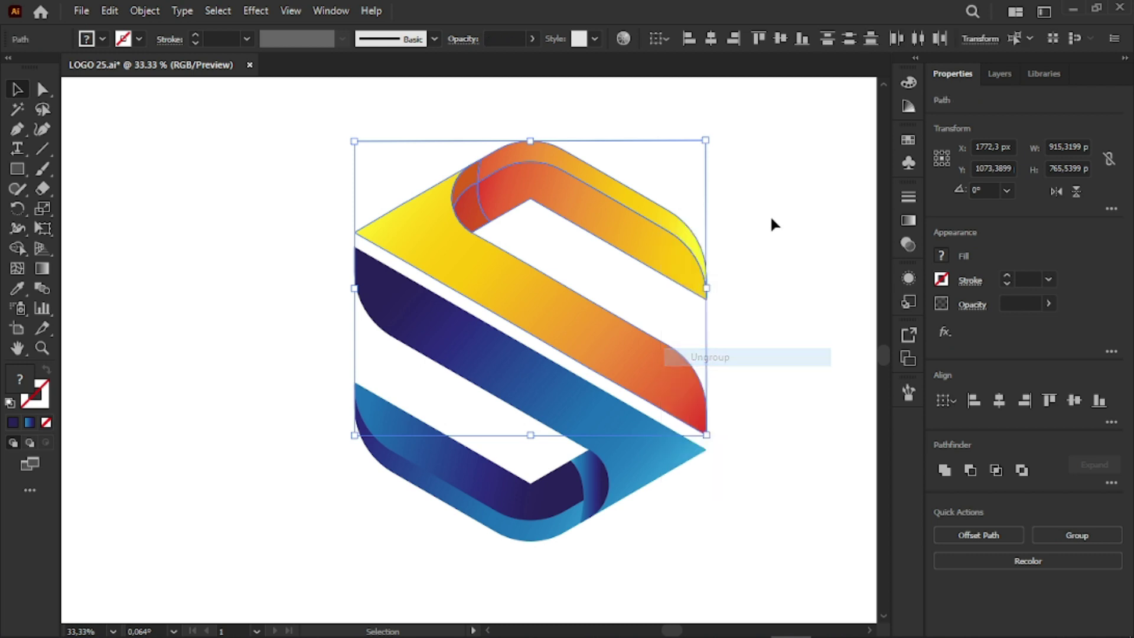
{"action": "left_click", "coordinate": [758, 248]}
Step: Re-angle the top fold's gradient so the bend shades from red to yellow
{"action": "left_click", "coordinate": [615, 194]}
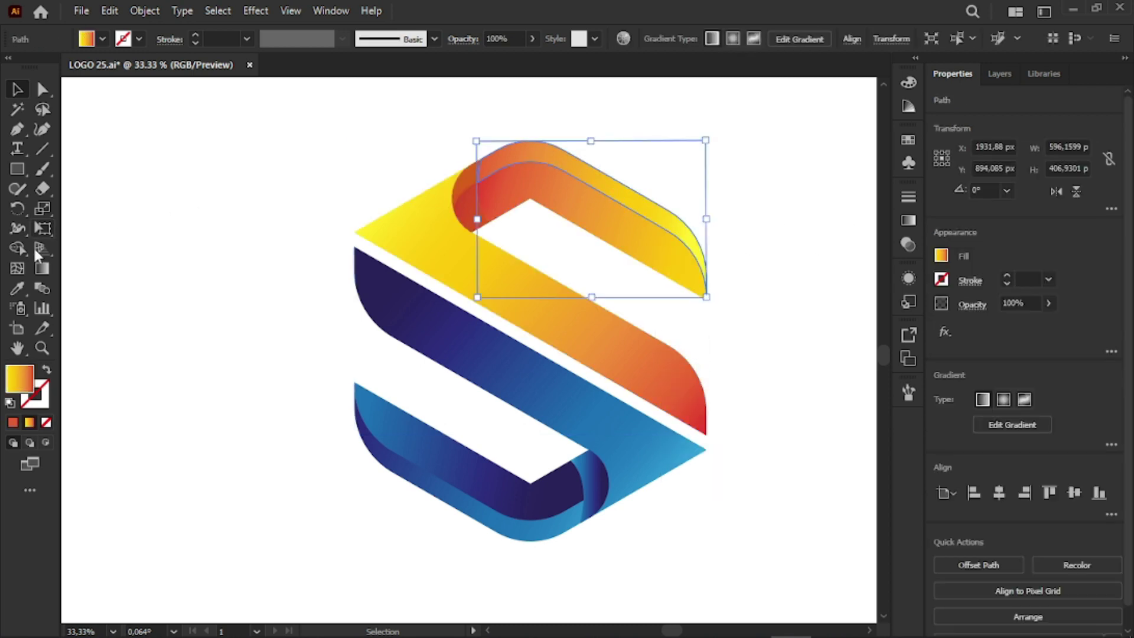
{"action": "left_click", "coordinate": [42, 268]}
{"action": "mouse_move", "coordinate": [428, 119]}
{"action": "left_mouse_down"}
{"action": "mouse_move", "coordinate": [749, 235]}
{"action": "mouse_move", "coordinate": [790, 286]}
{"action": "left_mouse_up"}
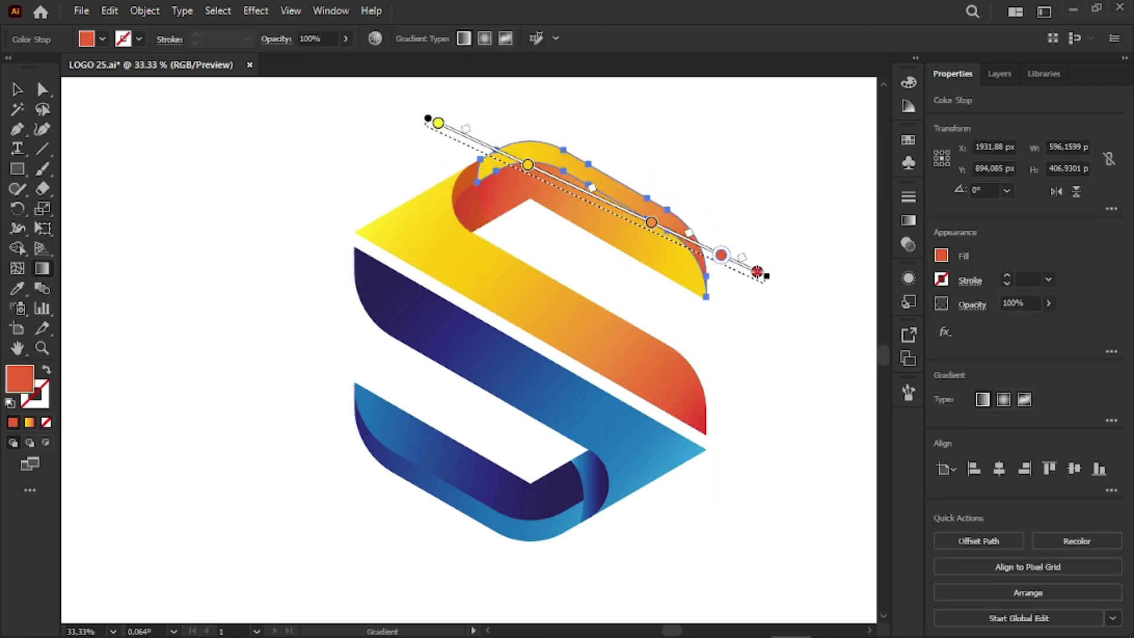
{"action": "key", "text": "v"}
{"action": "left_click", "coordinate": [786, 360]}
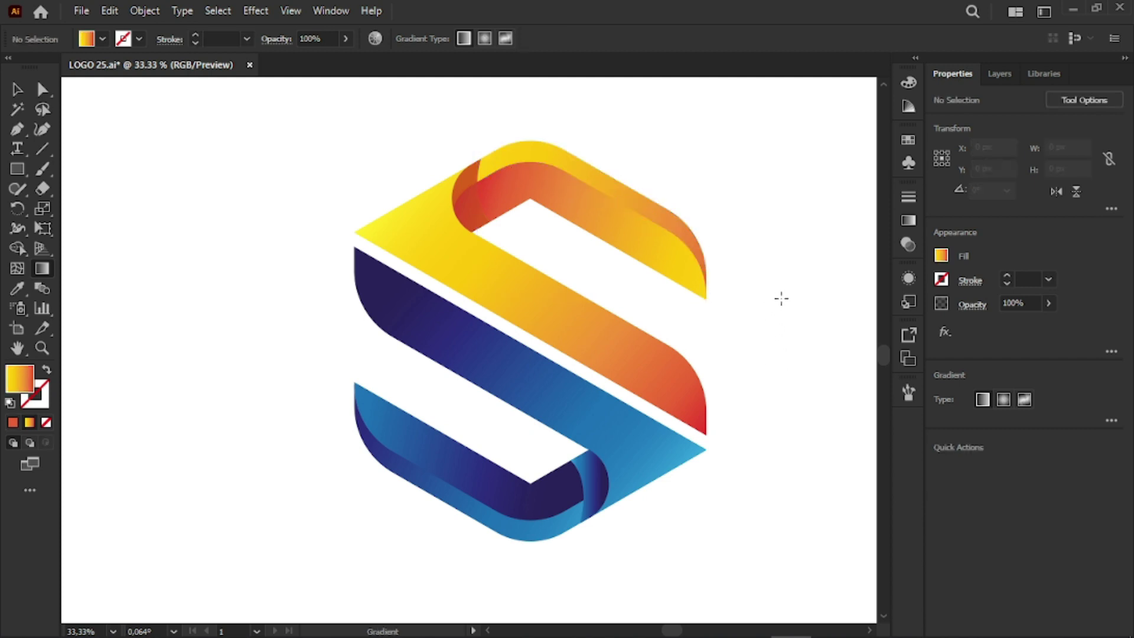
{"action": "left_click_drag", "start_coordinate": [785, 309], "coordinate": [750, 295]}
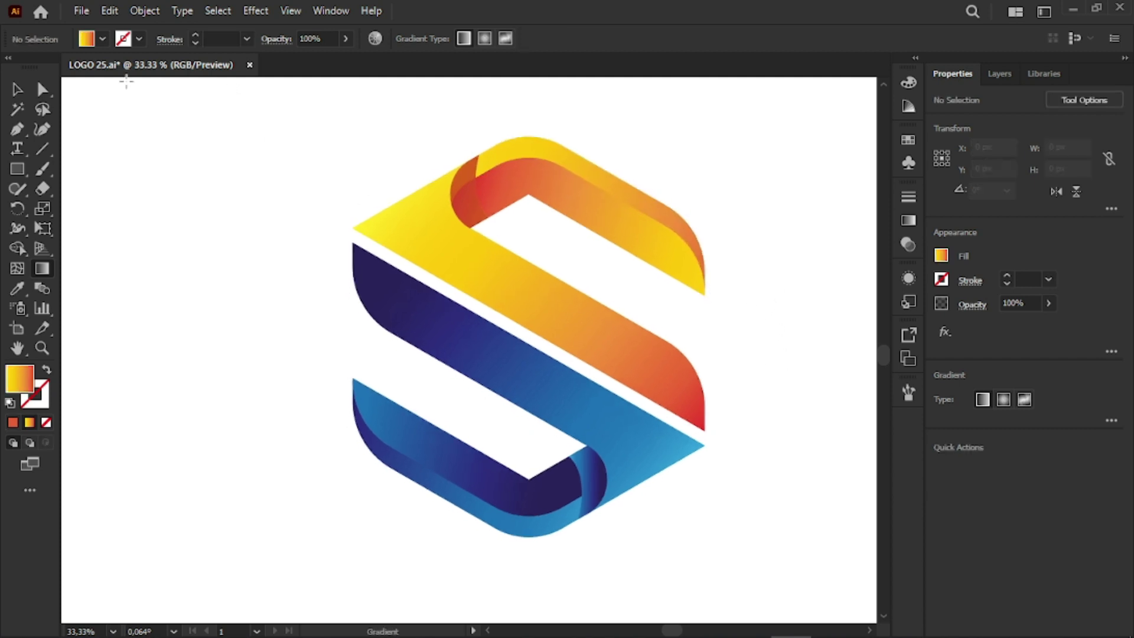
{"action": "left_click", "coordinate": [17, 89]}
{"action": "mouse_move", "coordinate": [594, 277]}
{"action": "left_mouse_down"}
{"action": "mouse_move", "coordinate": [529, 280]}
{"action": "mouse_move", "coordinate": [569, 288]}
{"action": "left_mouse_up"}
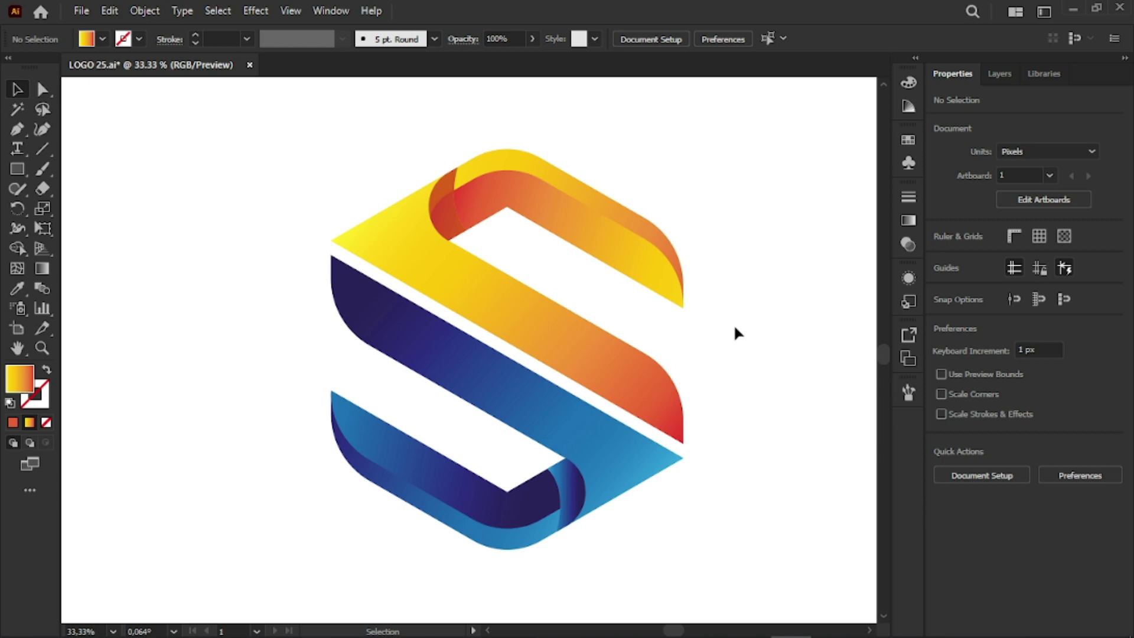
{"action": "left_click_drag", "start_coordinate": [755, 335], "coordinate": [725, 337]}
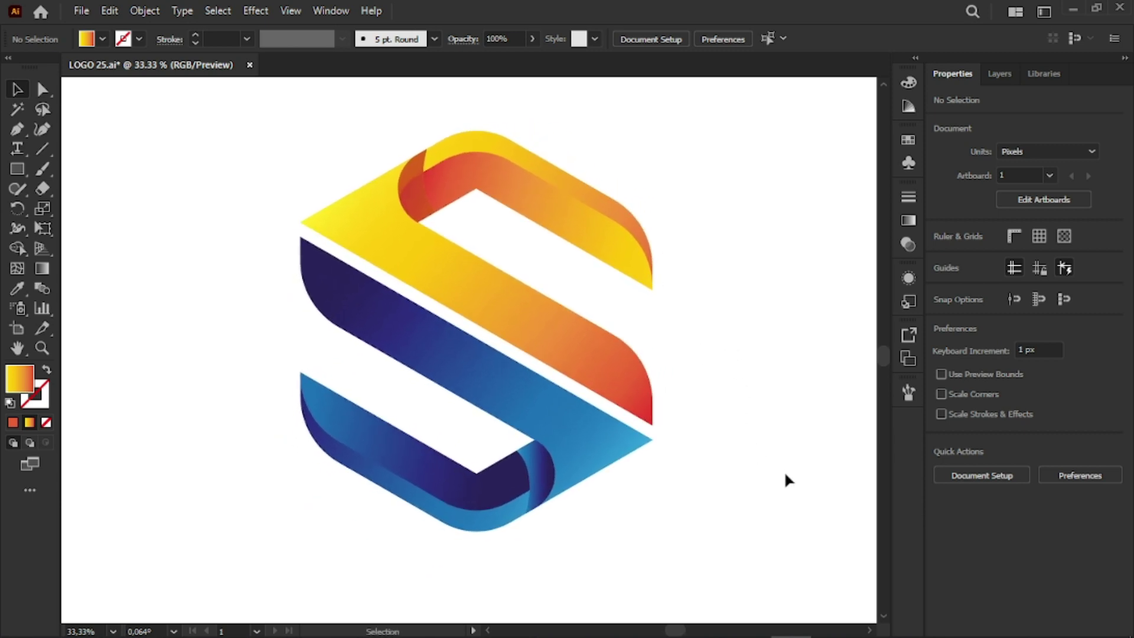
{"action": "left_click_drag", "start_coordinate": [679, 525], "coordinate": [289, 166]}
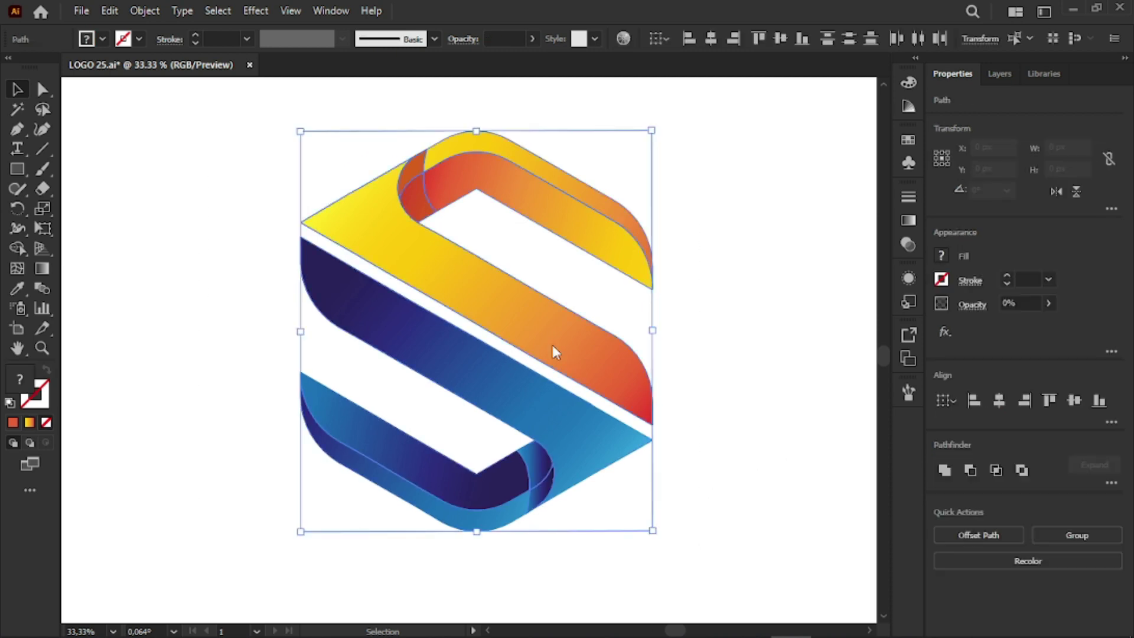
Step: Group every piece of the S into one logo, scaled down to about 726 × 826 px
{"action": "right_click", "coordinate": [552, 352]}
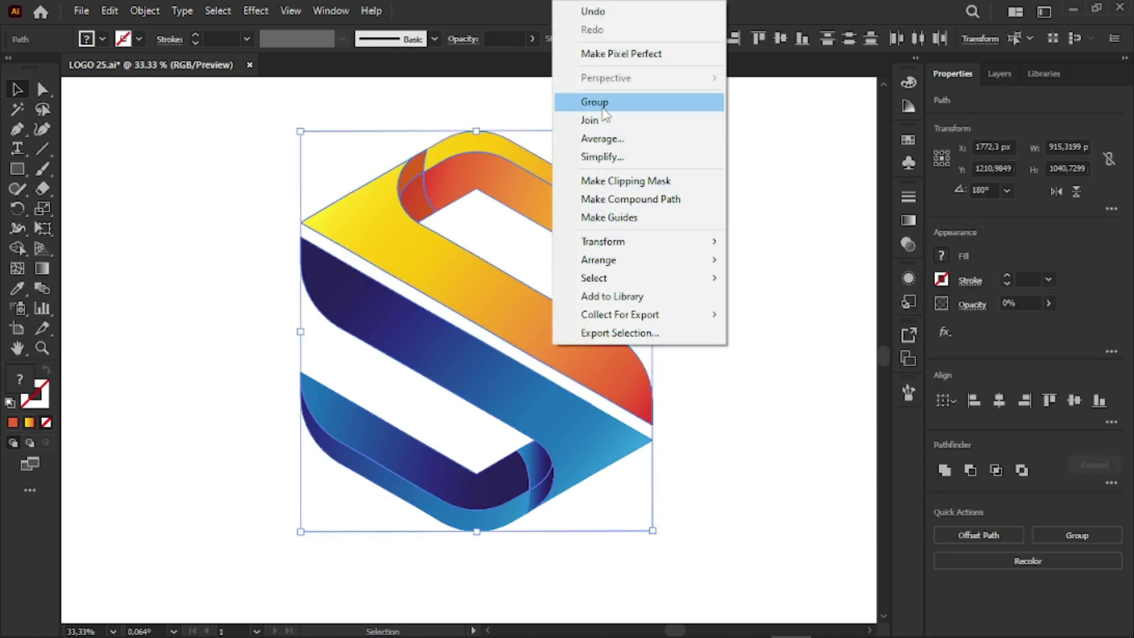
{"action": "left_click", "coordinate": [601, 103]}
{"action": "left_click", "coordinate": [790, 453]}
{"action": "scroll", "coordinate": [790, 454], "scroll_direction": "up", "scroll_amount": 1}
{"action": "scroll", "coordinate": [790, 453], "scroll_direction": "left", "scroll_amount": 2}
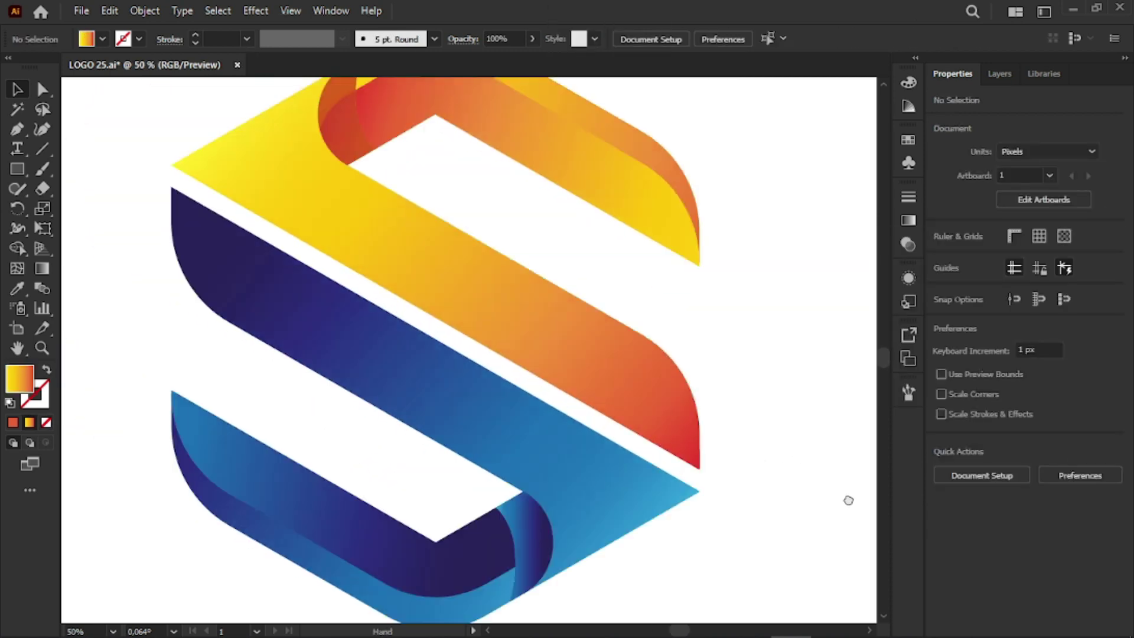
{"action": "mouse_move", "coordinate": [731, 561]}
{"action": "left_mouse_down"}
{"action": "mouse_move", "coordinate": [678, 539]}
{"action": "mouse_move", "coordinate": [790, 435]}
{"action": "left_mouse_up"}
{"action": "scroll", "coordinate": [694, 564], "scroll_direction": "down", "scroll_amount": 2}
{"action": "scroll", "coordinate": [716, 498], "scroll_direction": "up", "scroll_amount": 1}
{"action": "scroll", "coordinate": [715, 498], "scroll_direction": "up", "scroll_amount": 3}
{"action": "scroll", "coordinate": [810, 467], "scroll_direction": "down", "scroll_amount": 1}
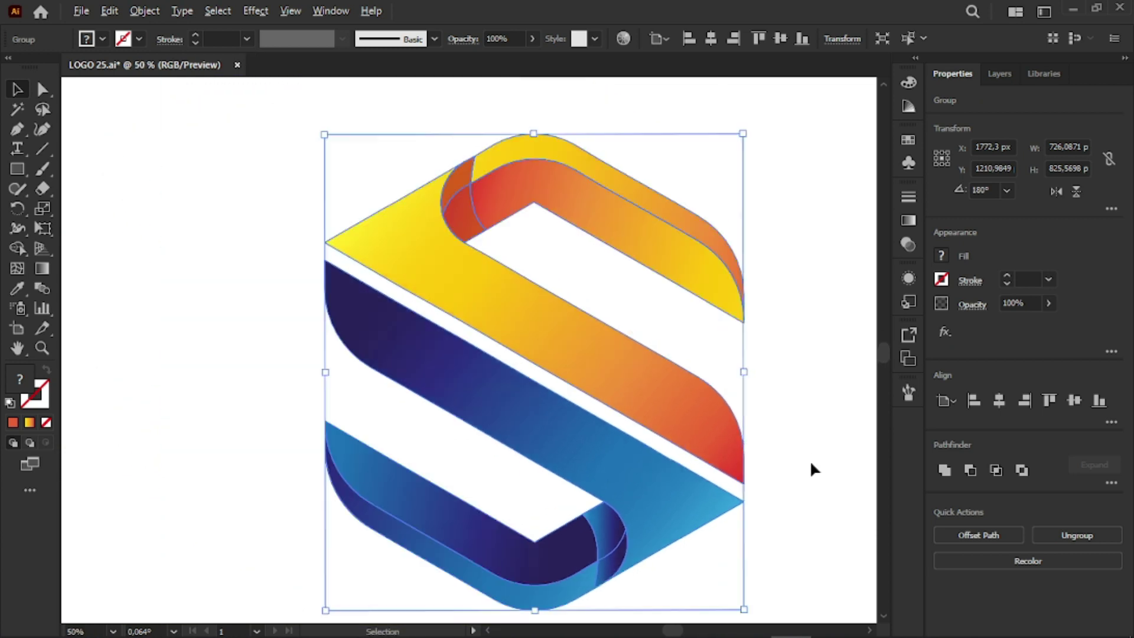
{"action": "left_click_drag", "start_coordinate": [709, 437], "coordinate": [668, 424]}
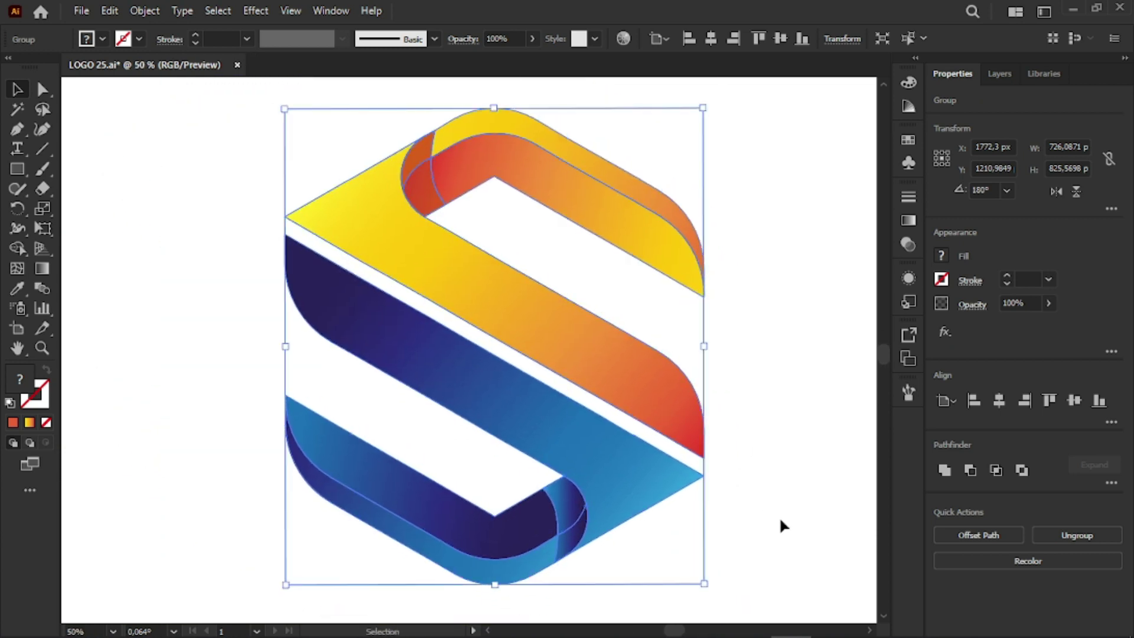
{"action": "left_click", "coordinate": [821, 527]}
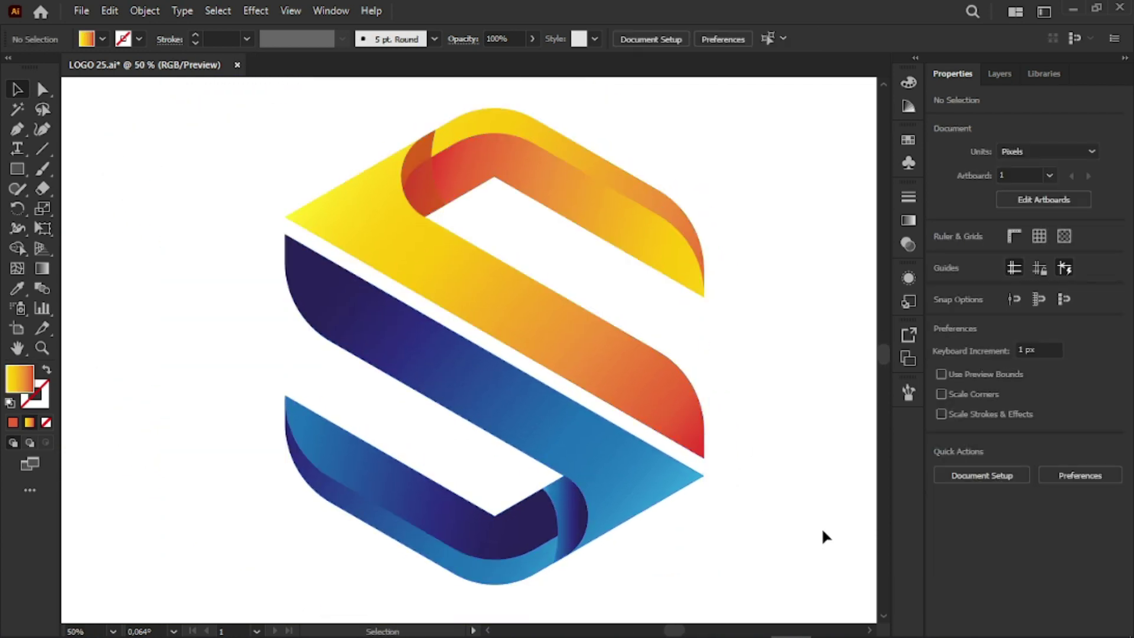